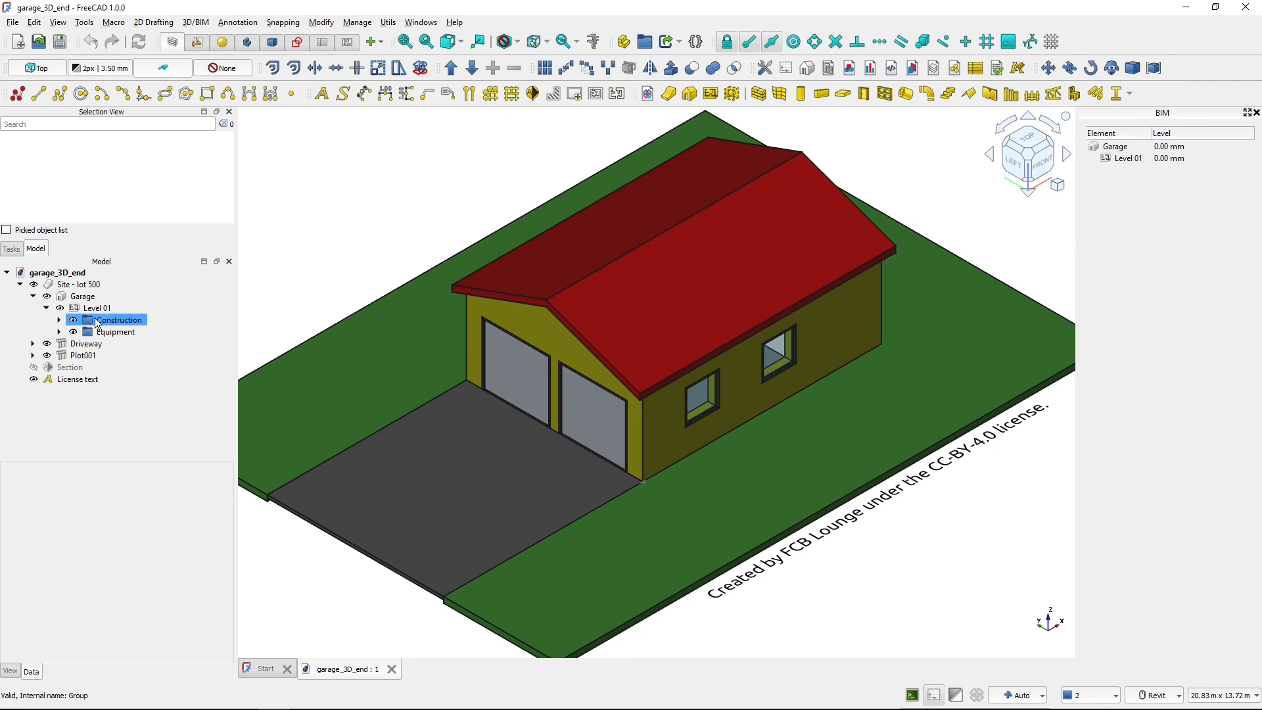
Hide the driveway, the plot and the license text so only the garage building is displayed.
{"action": "left_click", "coordinate": [84, 344]}
{"action": "key", "text": "space"}
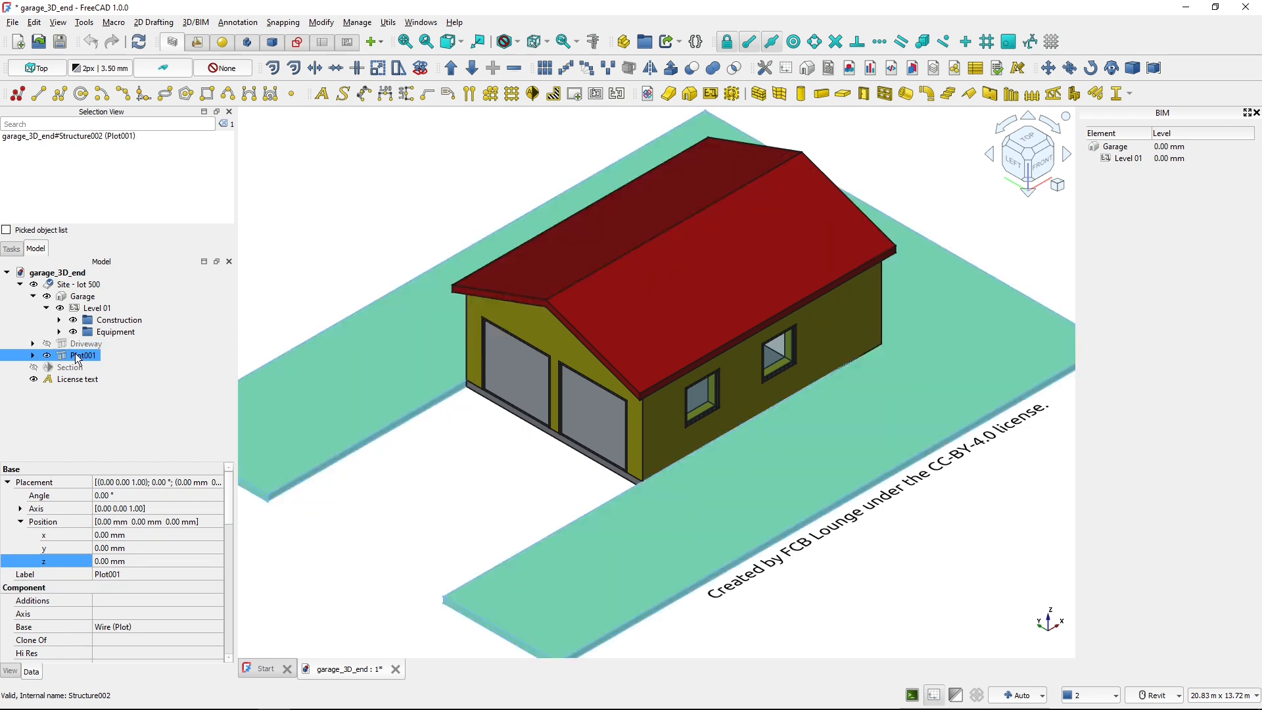
{"action": "left_click", "coordinate": [72, 380]}
{"action": "key", "text": "space"}
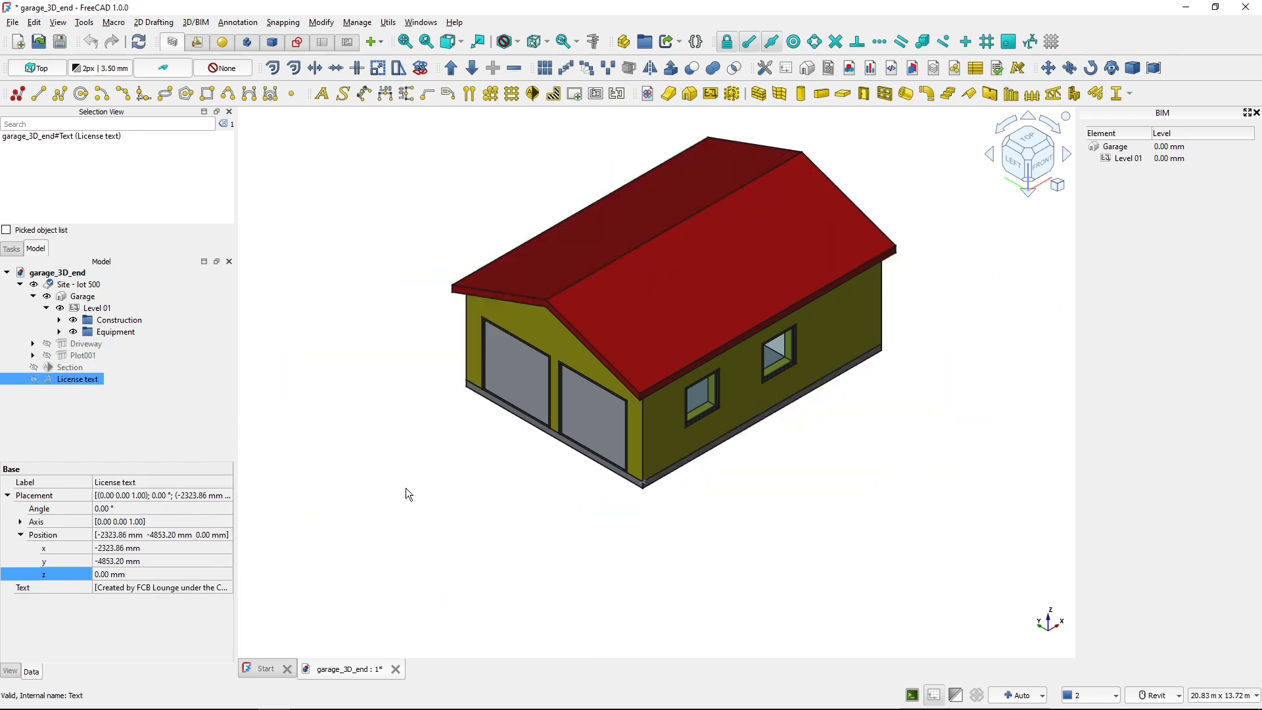
{"action": "left_click", "coordinate": [503, 487]}
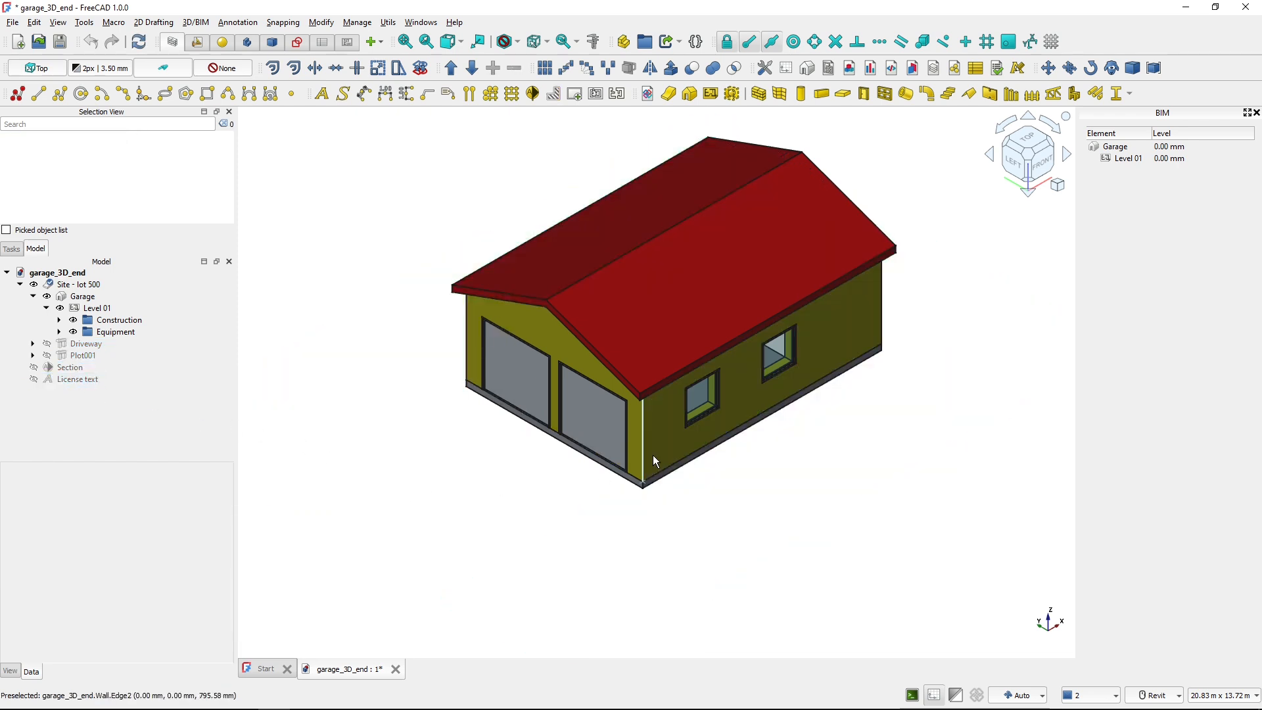
Move the side-wall window nearest the garage doors 500 mm along the X axis with the Move tool.
{"action": "scroll", "coordinate": [652, 455], "scroll_direction": "up", "scroll_amount": 3}
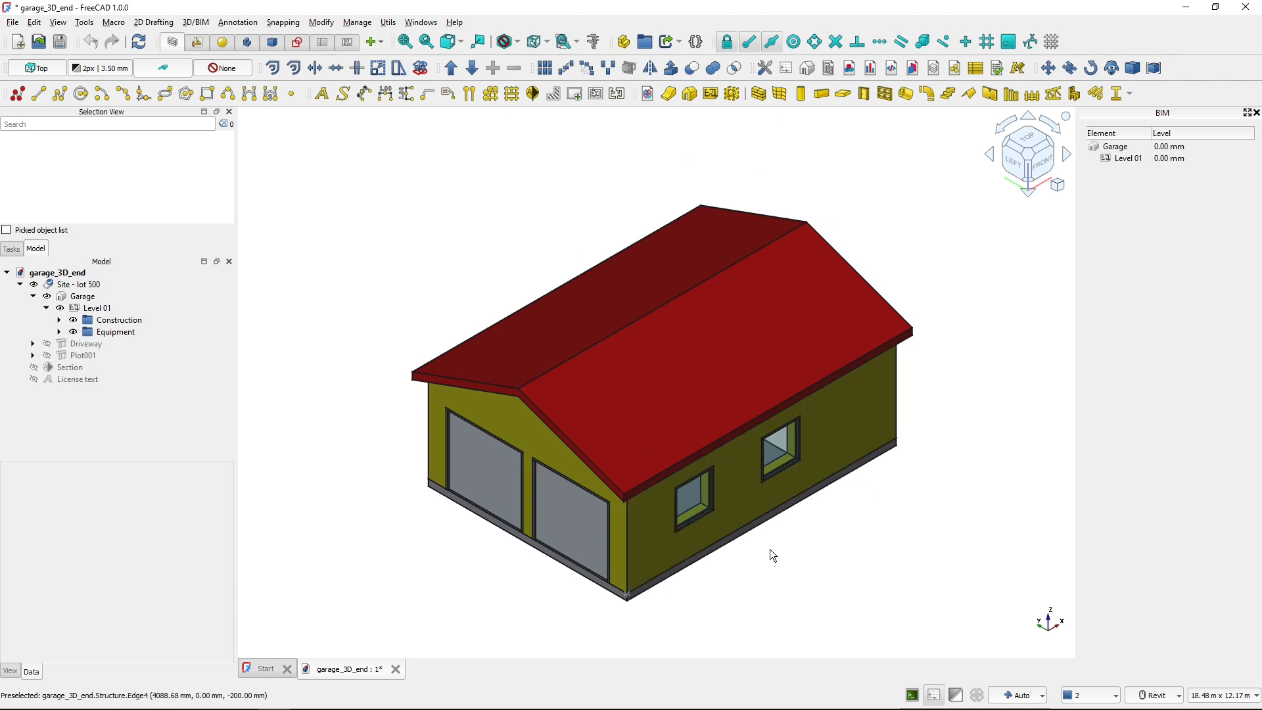
{"action": "left_click", "coordinate": [696, 517]}
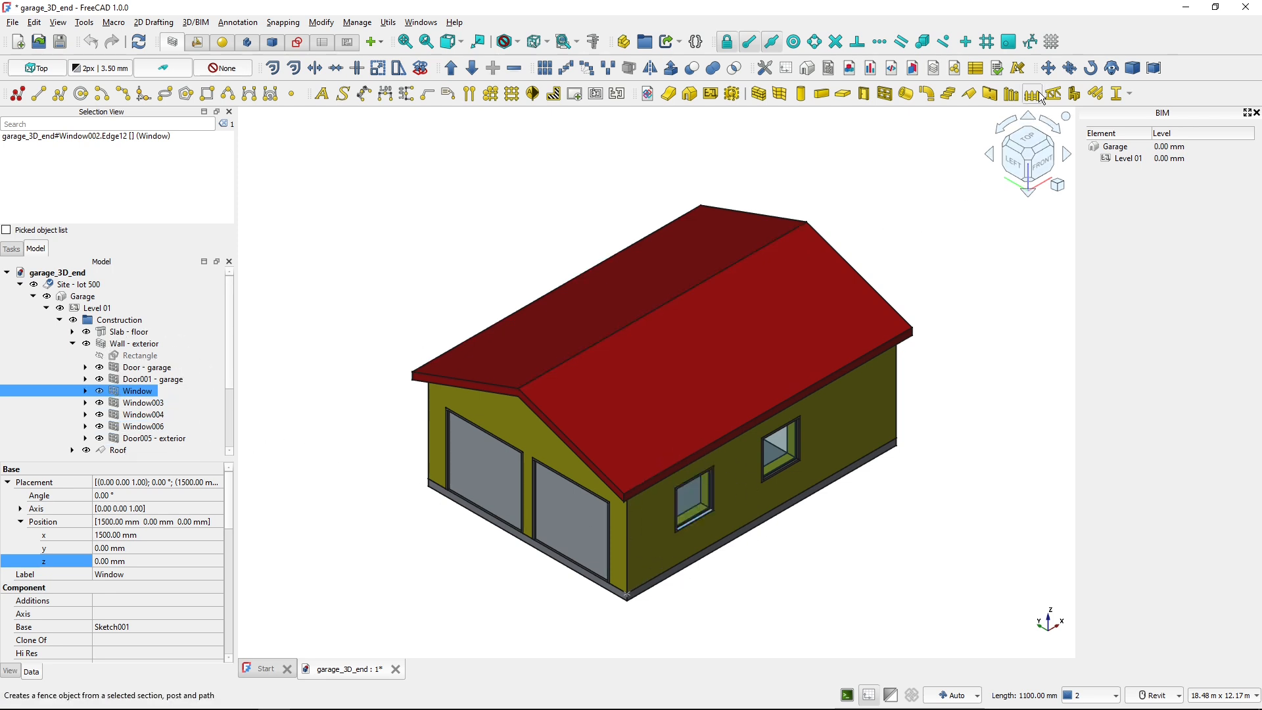
{"action": "key", "text": "ctrl"}
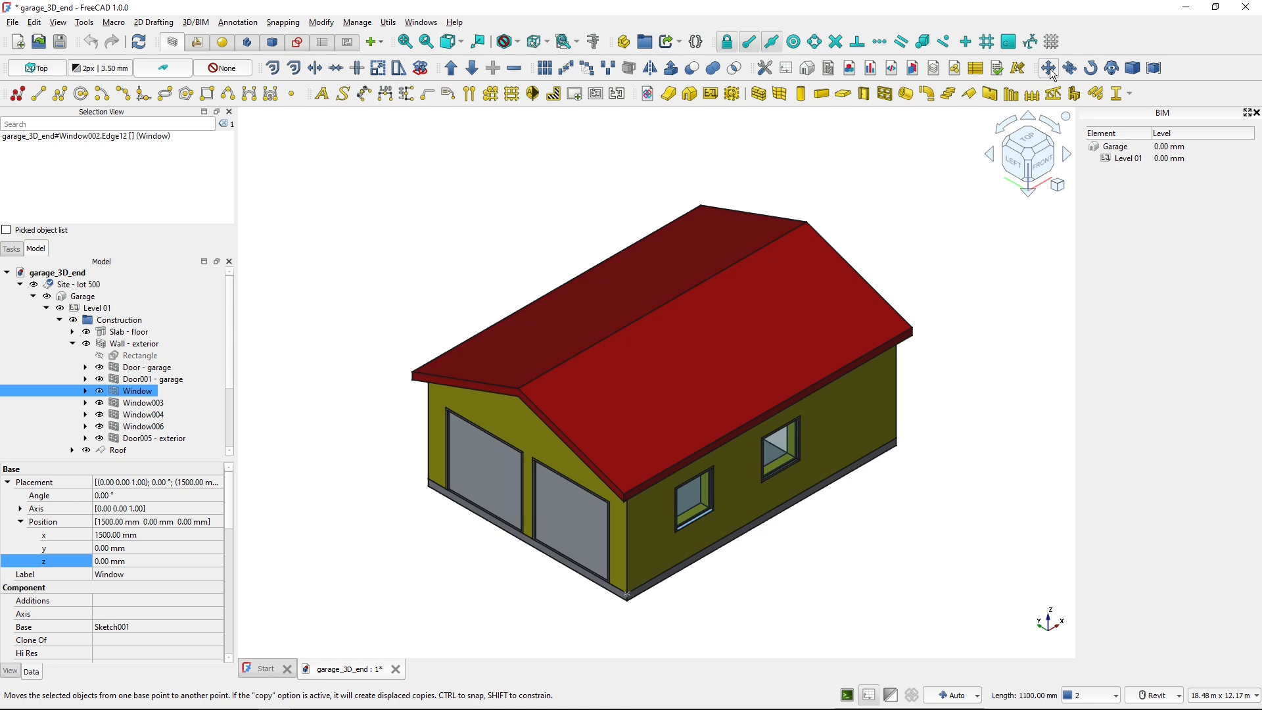
{"action": "left_click", "coordinate": [1049, 68]}
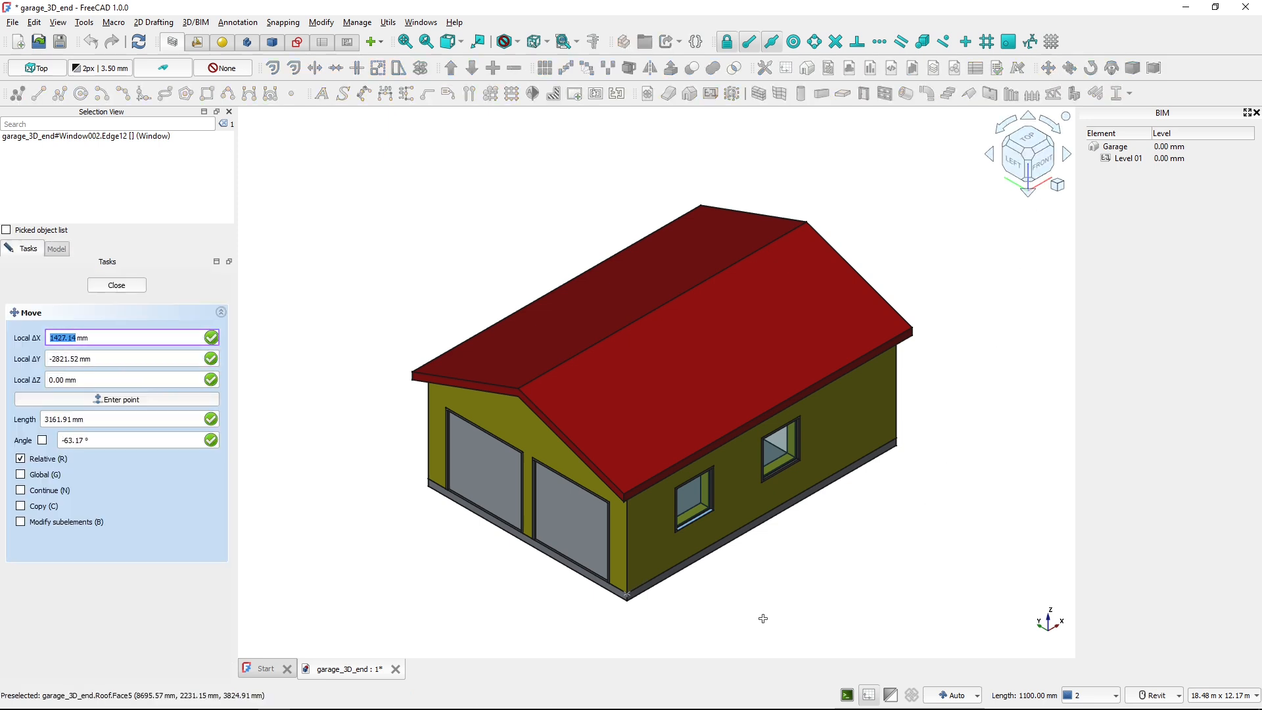
{"action": "left_click", "coordinate": [777, 605]}
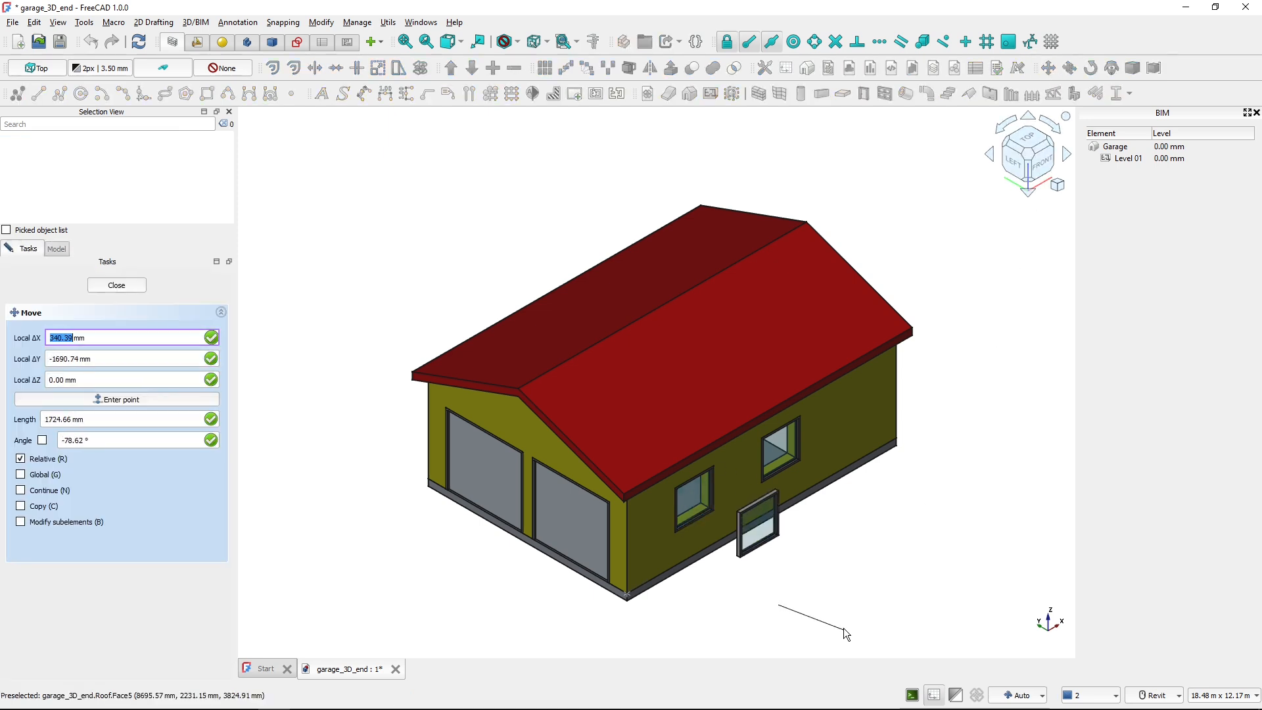
{"action": "key", "text": "x"}
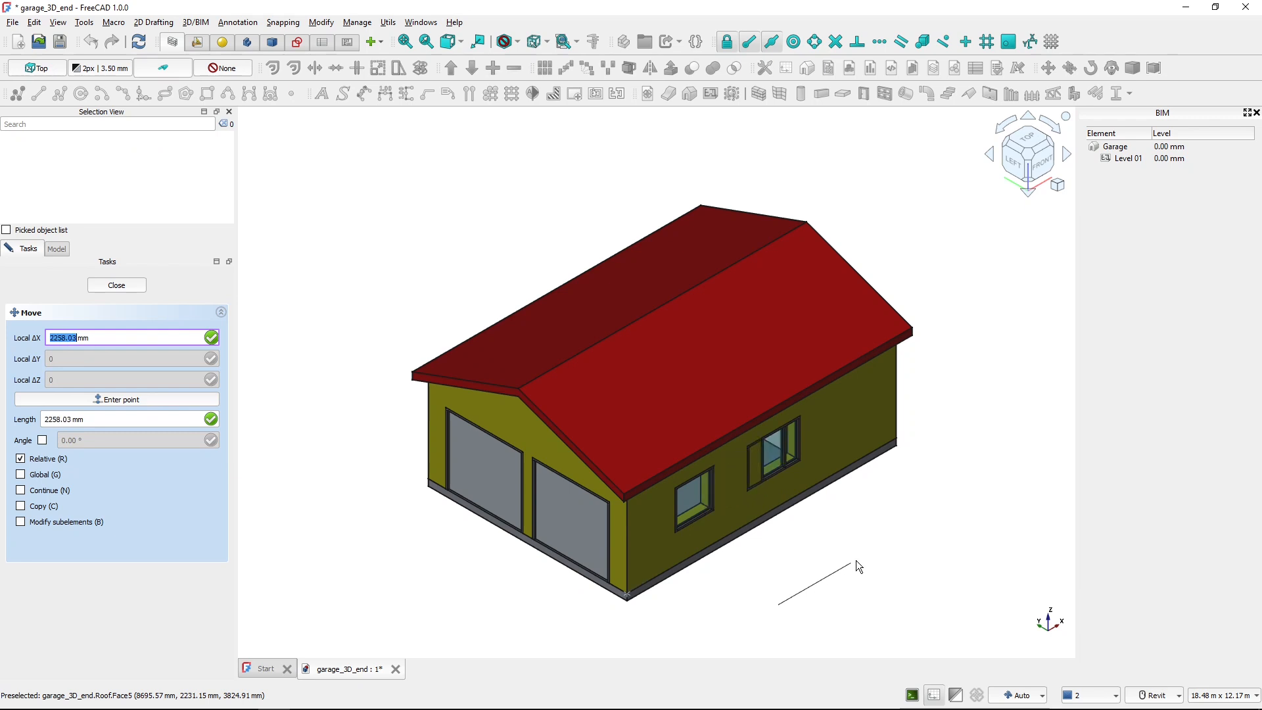
{"action": "key", "text": "x"}
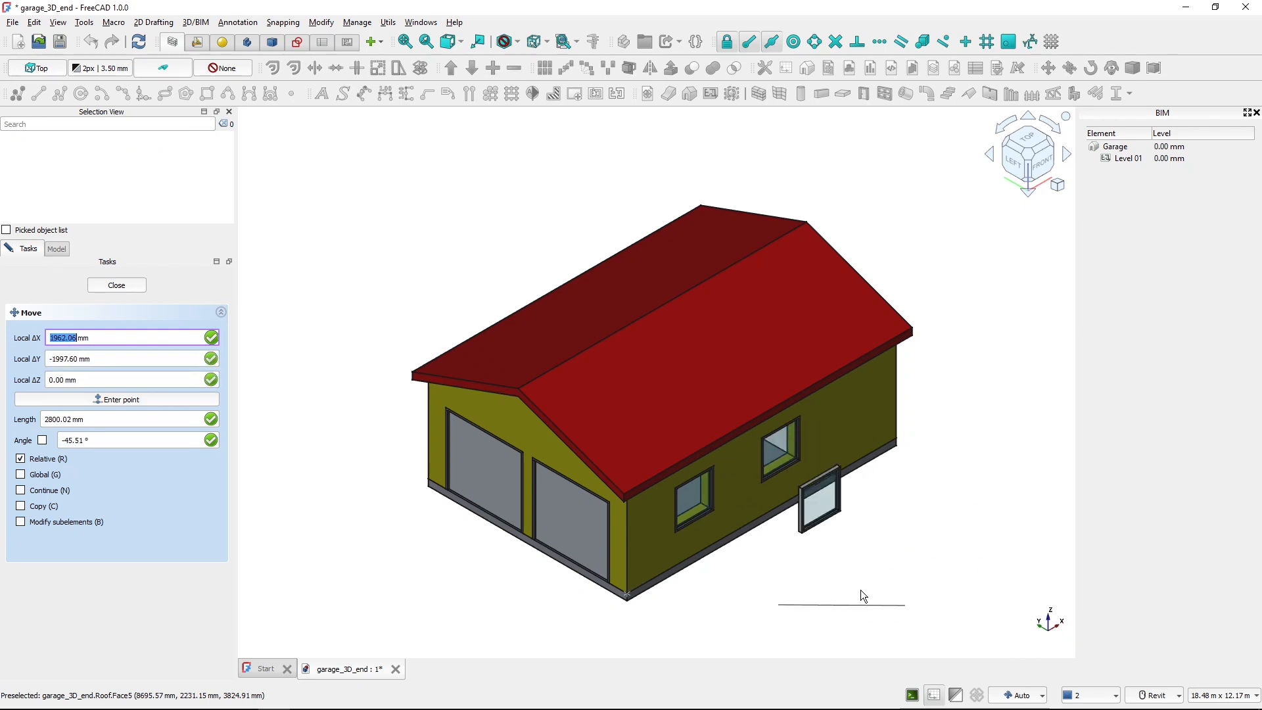
{"action": "key", "text": "x"}
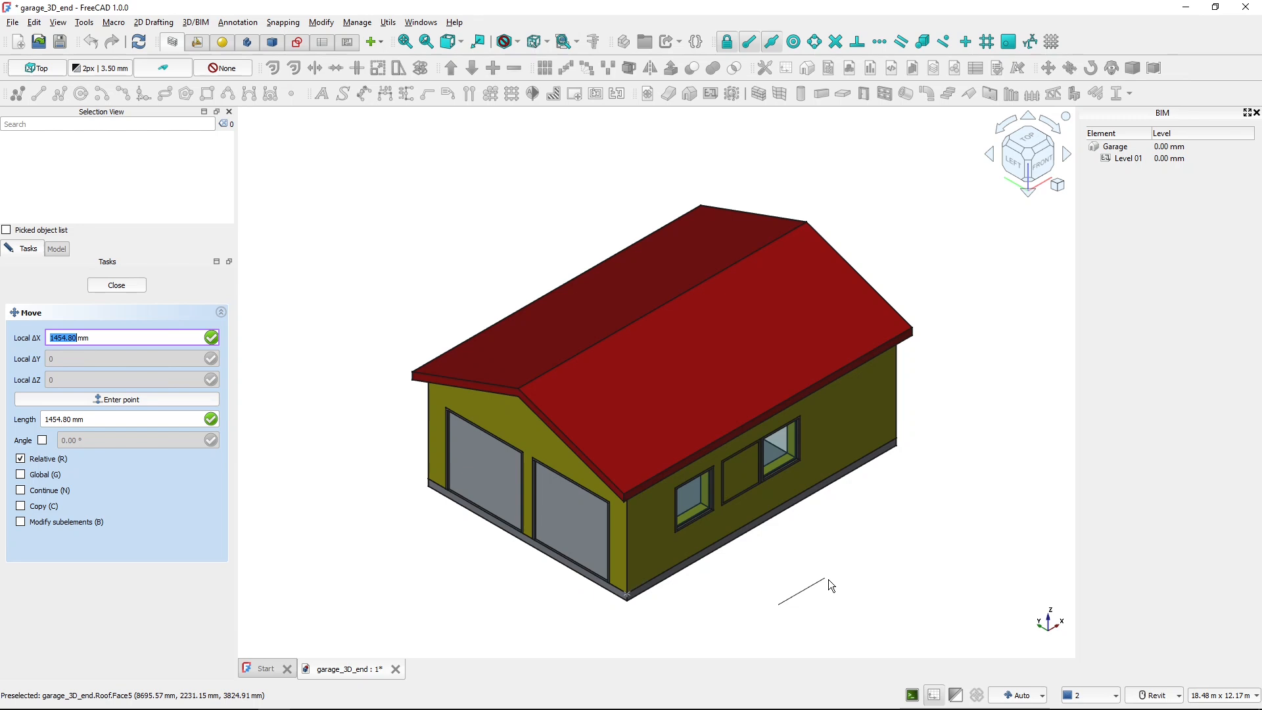
{"action": "type", "text": "5"}
{"action": "key", "text": "Return"}
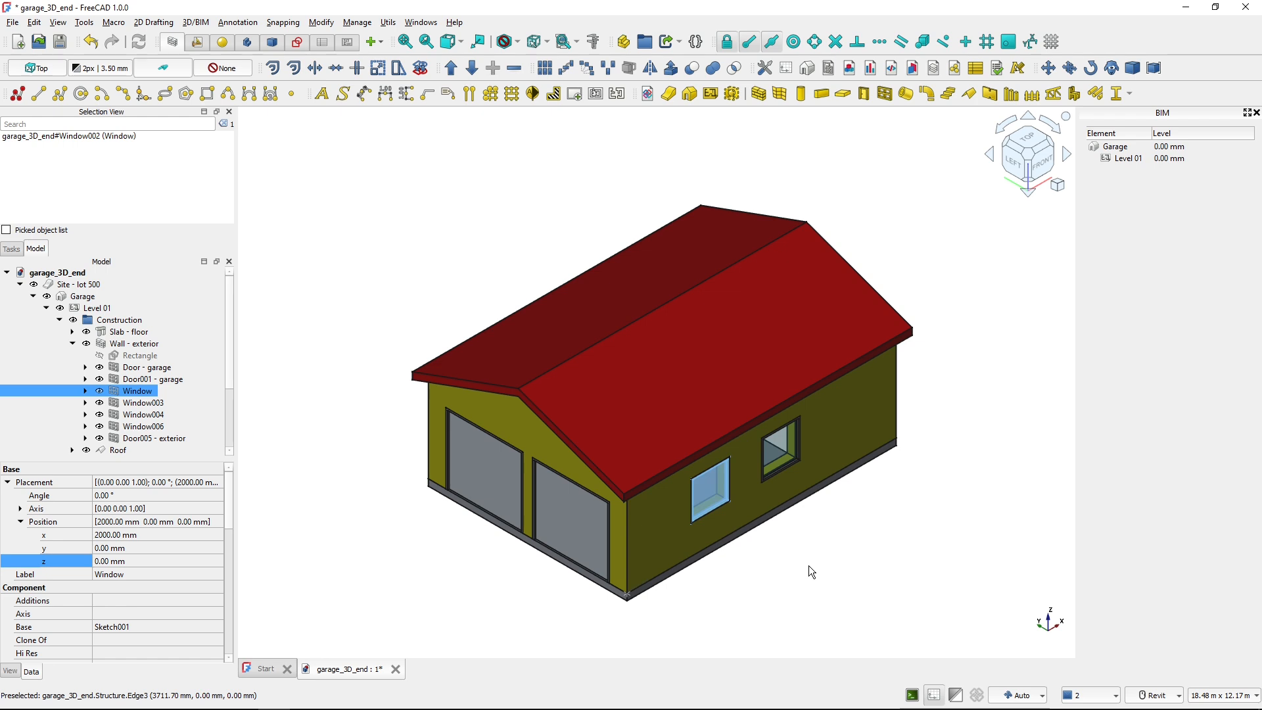
{"action": "left_click", "coordinate": [848, 578]}
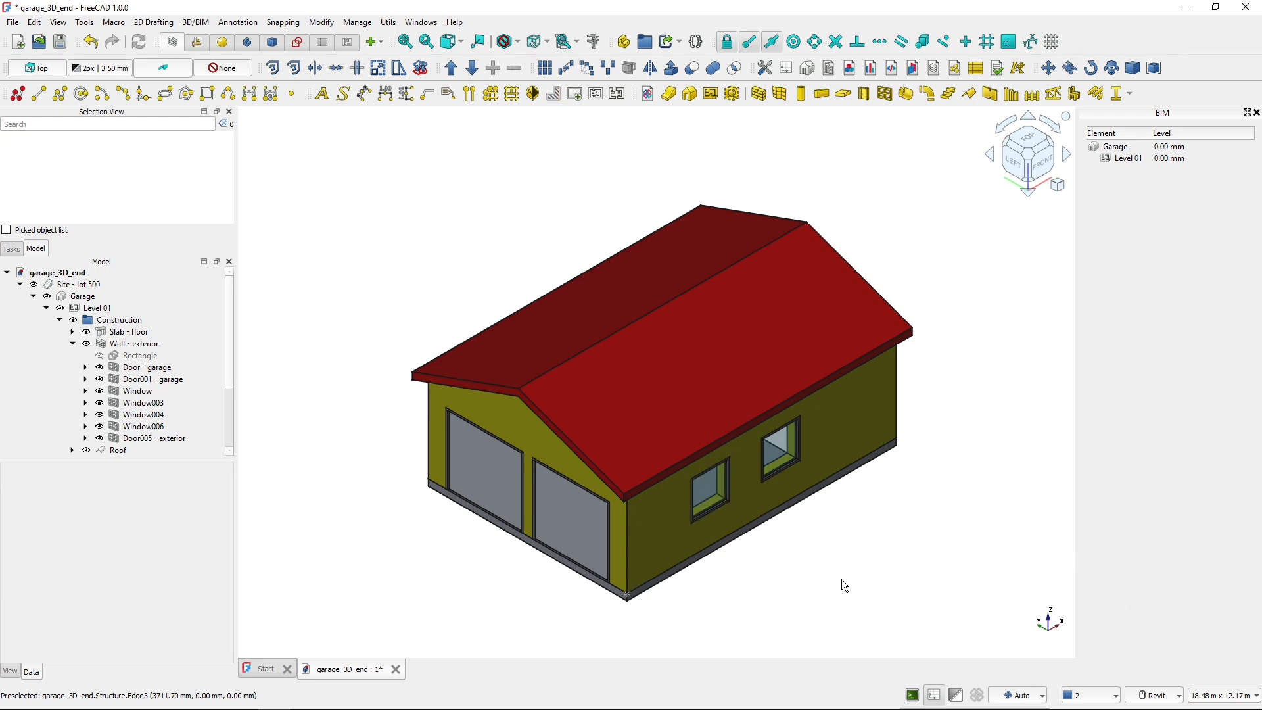
Set the X position of the side-wall window nearest the garage doors to 1500 mm in its placement.
{"action": "left_click", "coordinate": [716, 508]}
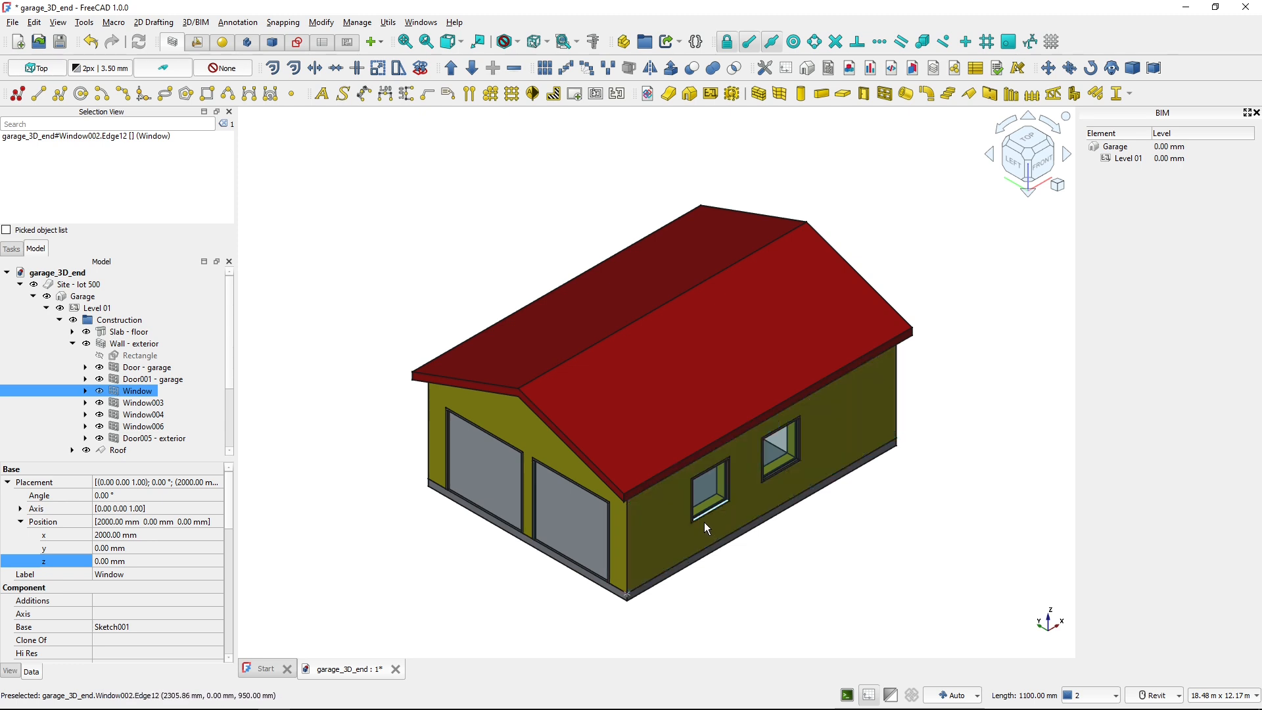
{"action": "left_click", "coordinate": [159, 534]}
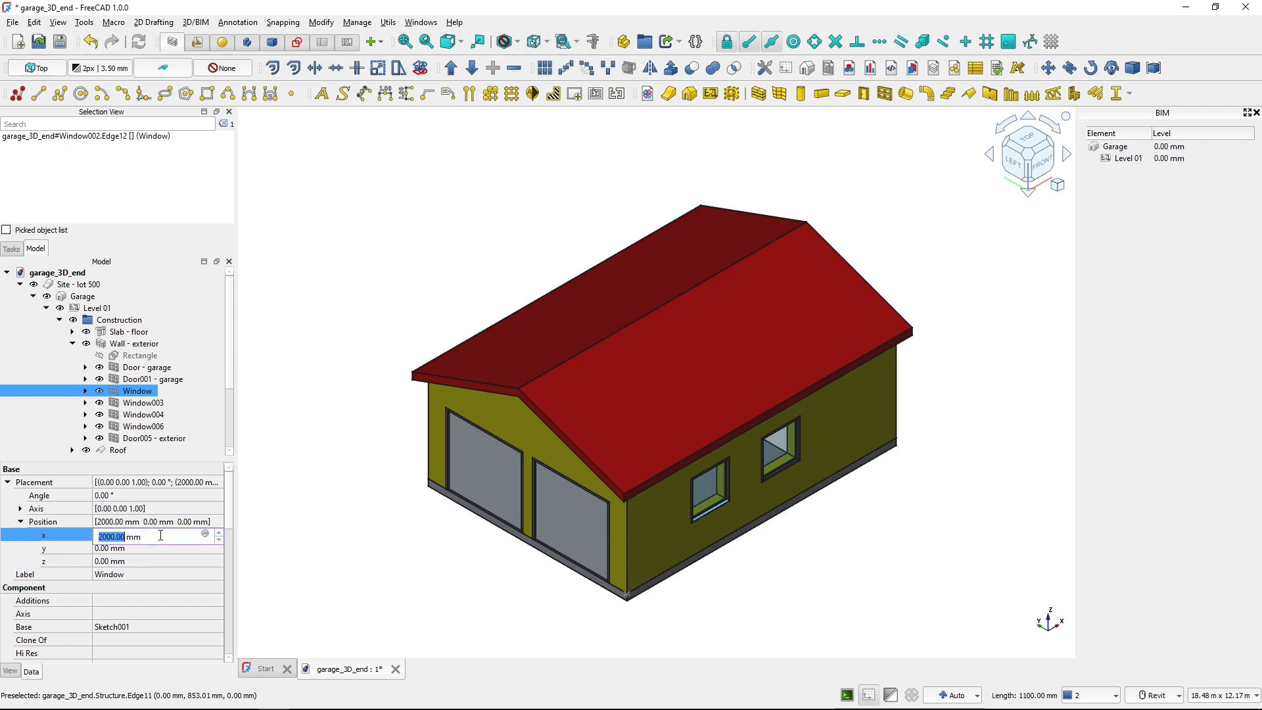
{"action": "type", "text": "1500"}
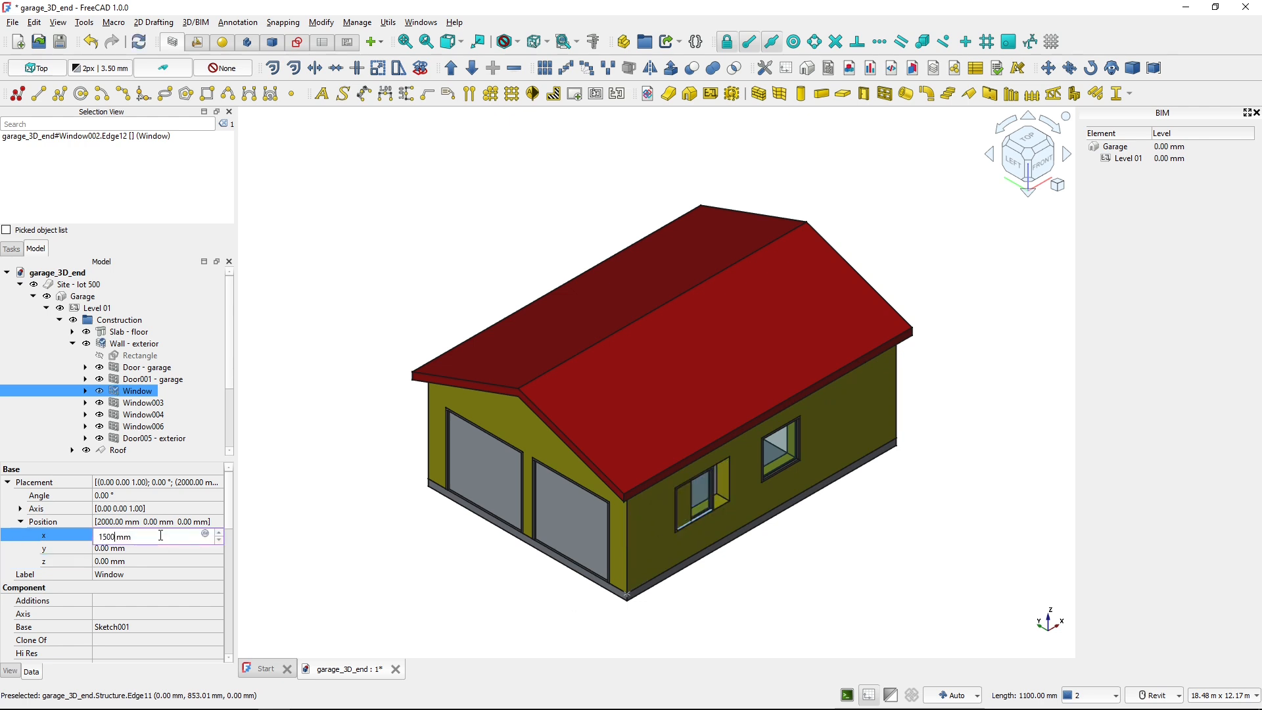
{"action": "key", "text": "Return"}
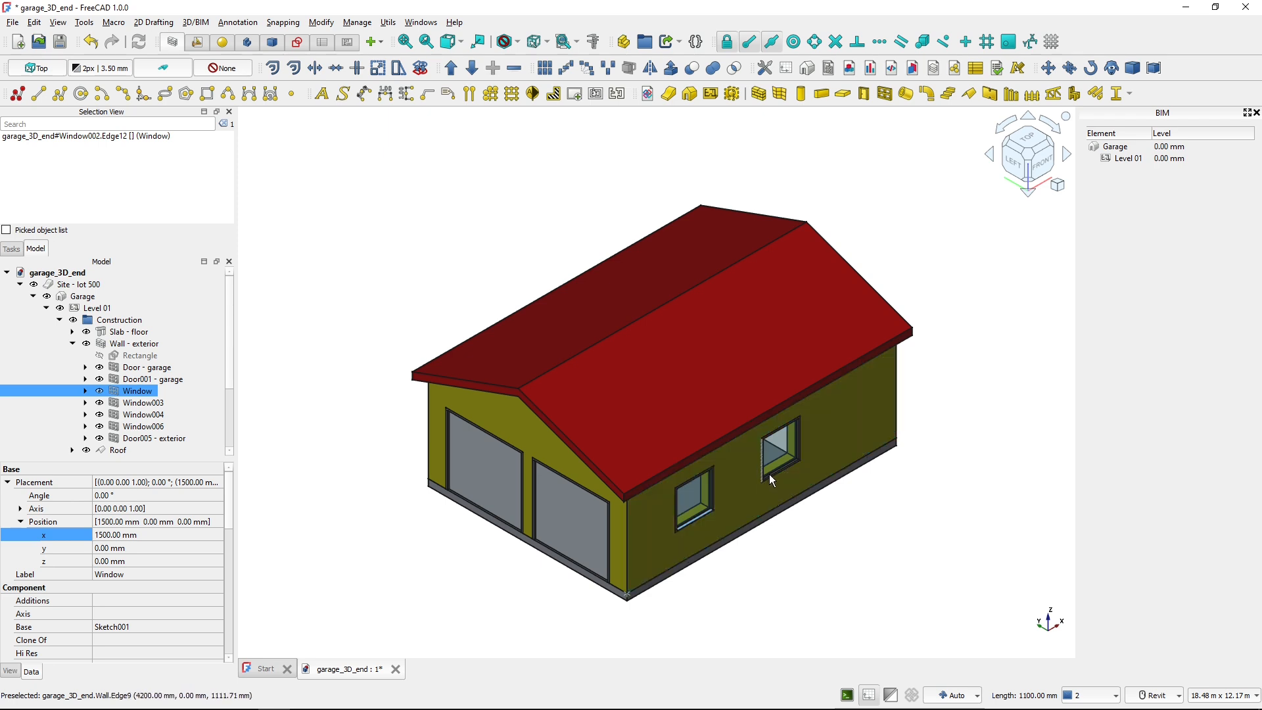
Measure the distance between the facing vertical opening edges of the two side-wall windows.
{"action": "left_click", "coordinate": [723, 482]}
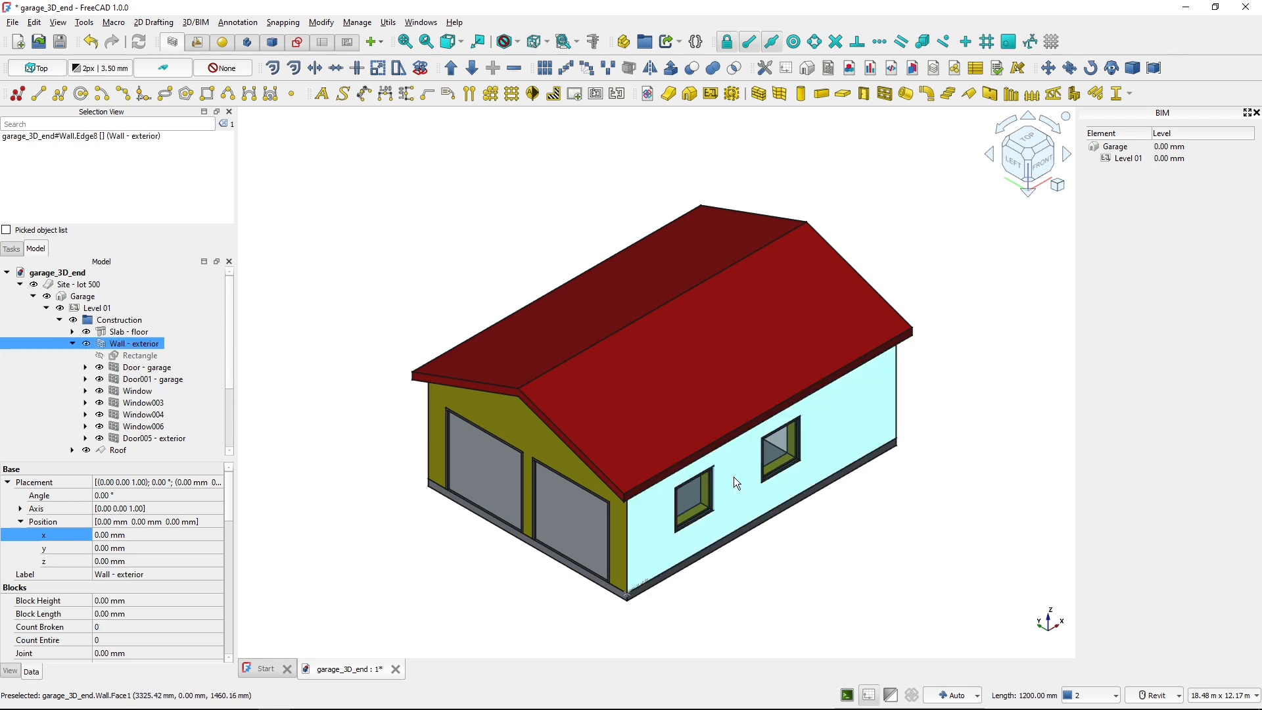
{"action": "left_click", "coordinate": [762, 469], "text": "ctrl"}
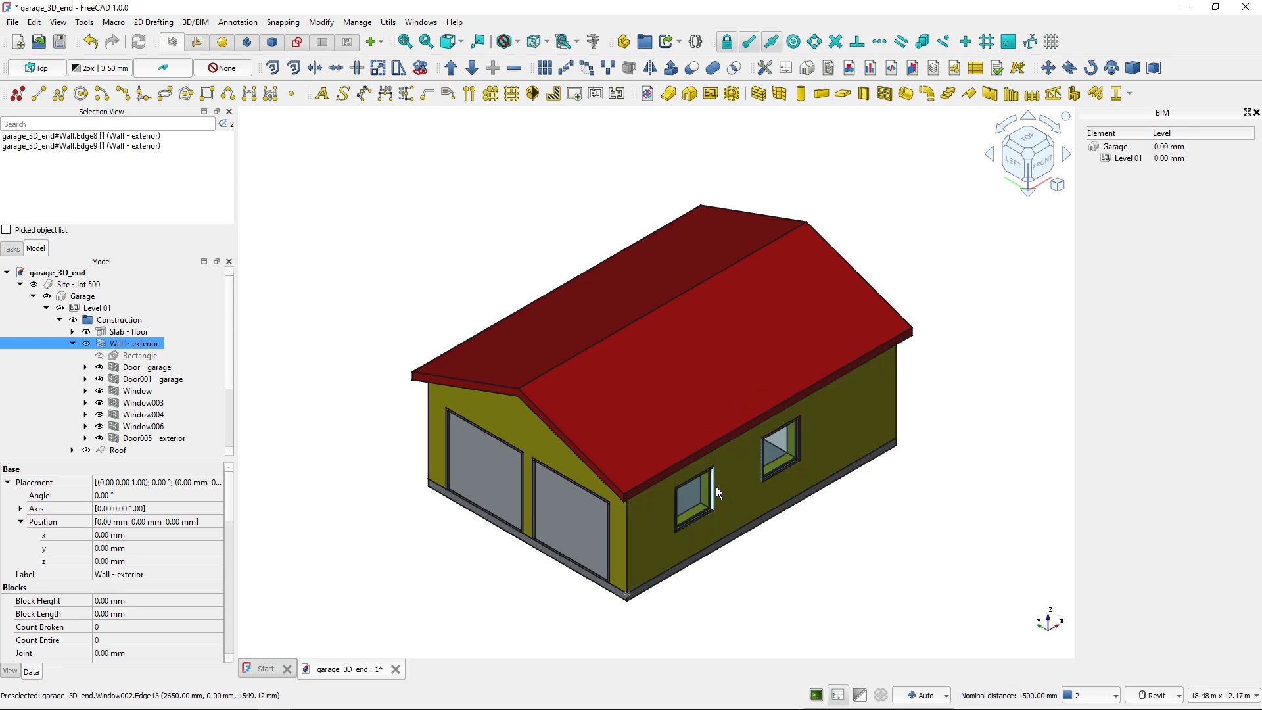
{"action": "left_click", "coordinate": [594, 45]}
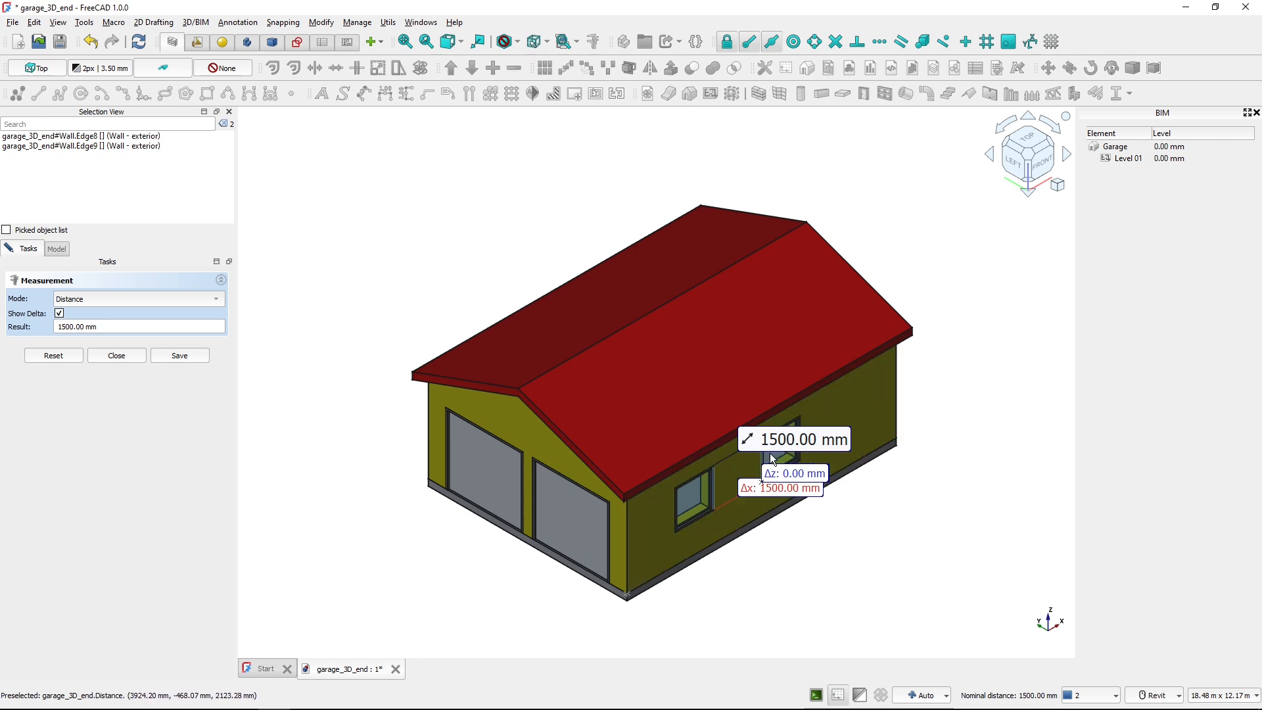
{"action": "left_click", "coordinate": [134, 359]}
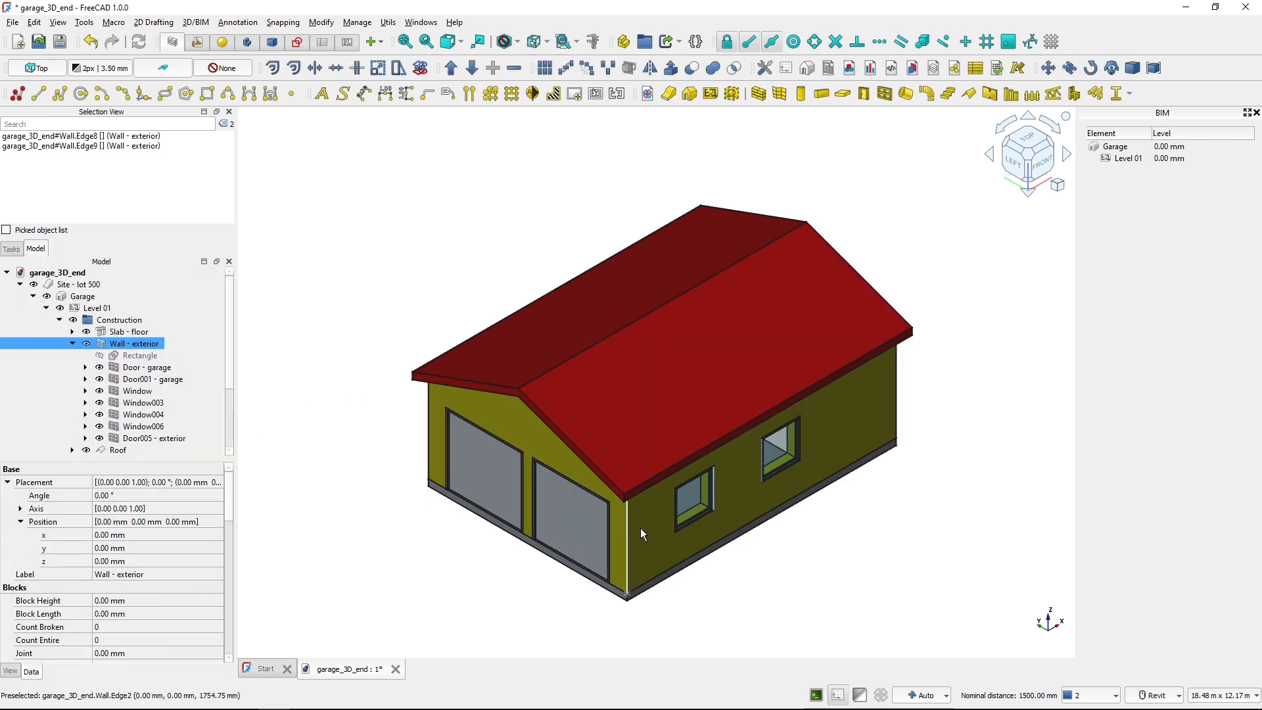
Set the placement X position of the side-wall window nearest the garage doors to 2000 mm.
{"action": "left_click", "coordinate": [693, 514]}
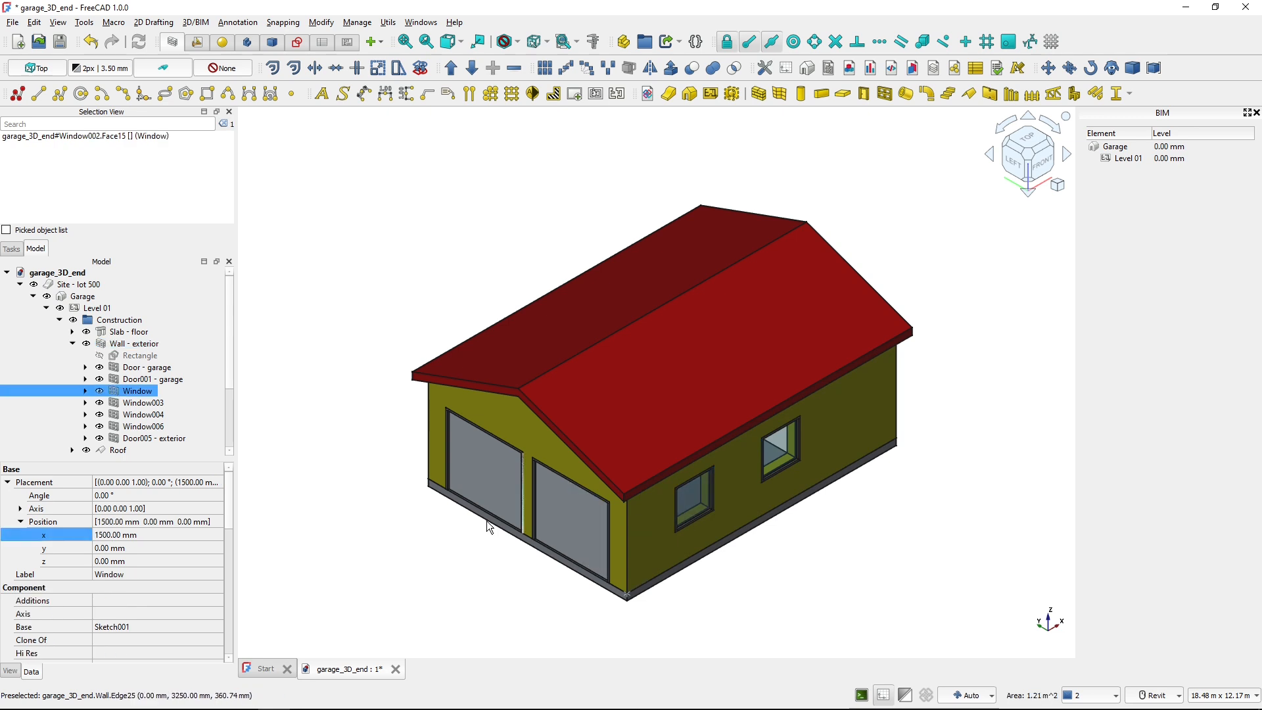
{"action": "left_click", "coordinate": [148, 534]}
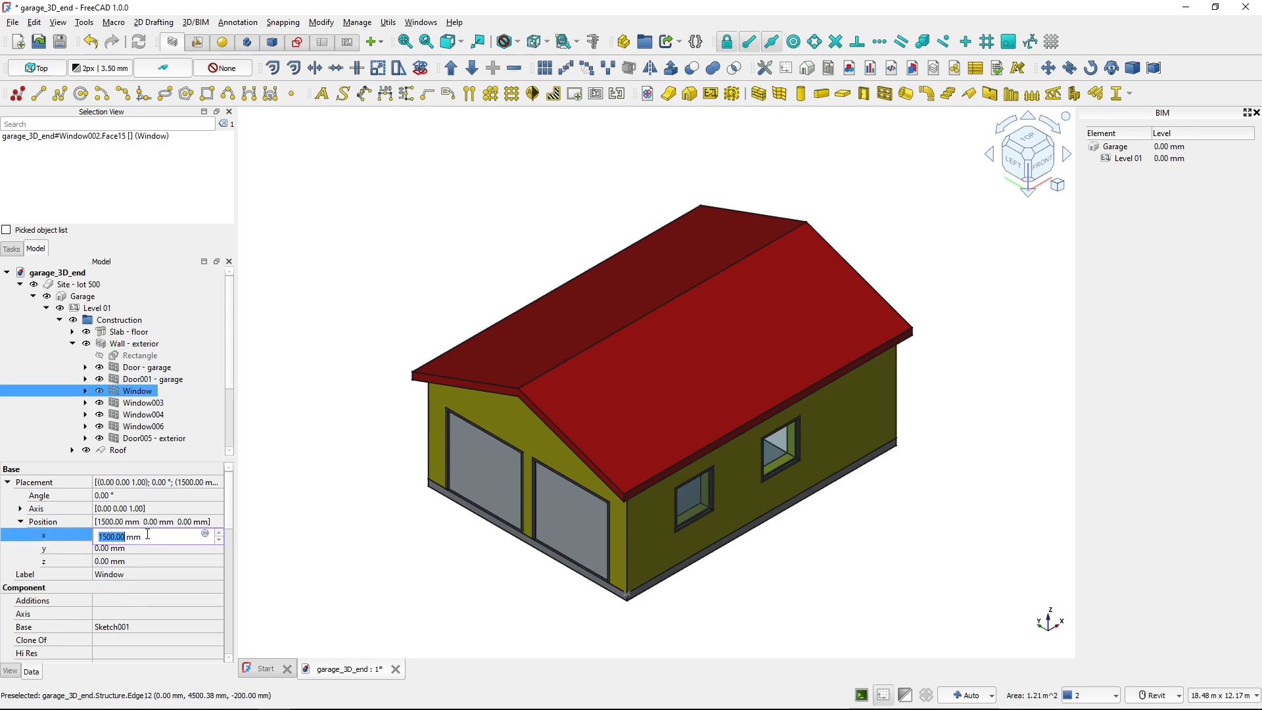
{"action": "type", "text": "2000"}
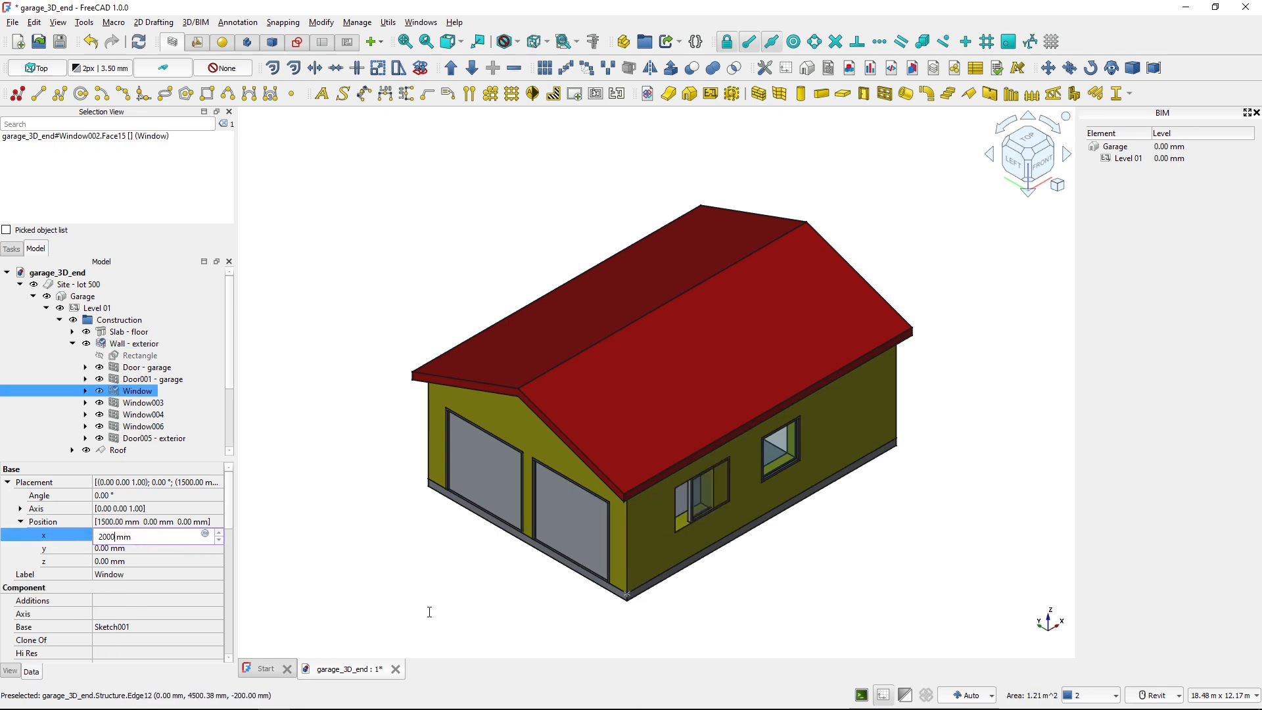
{"action": "key", "text": "Return"}
{"action": "left_click", "coordinate": [751, 587]}
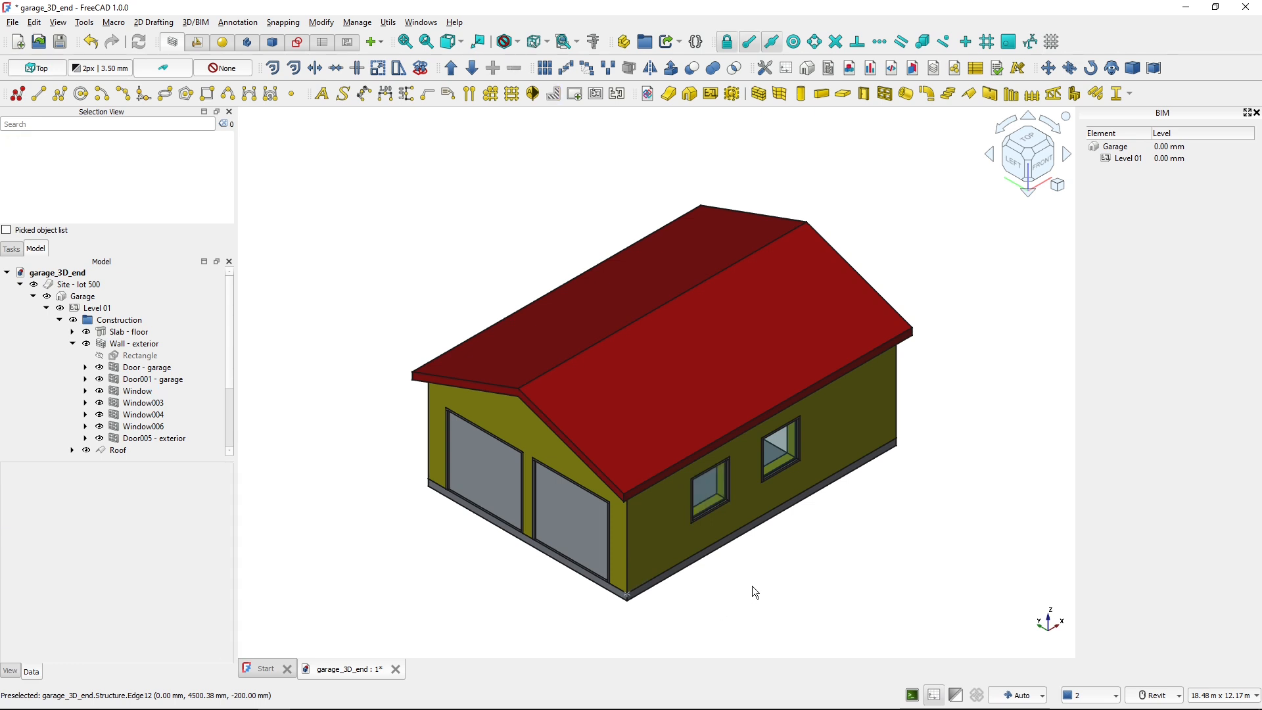
Set the offset of the side-wall window nearest the garage doors to 100 mm.
{"action": "scroll", "coordinate": [717, 553], "scroll_direction": "up", "scroll_amount": 5}
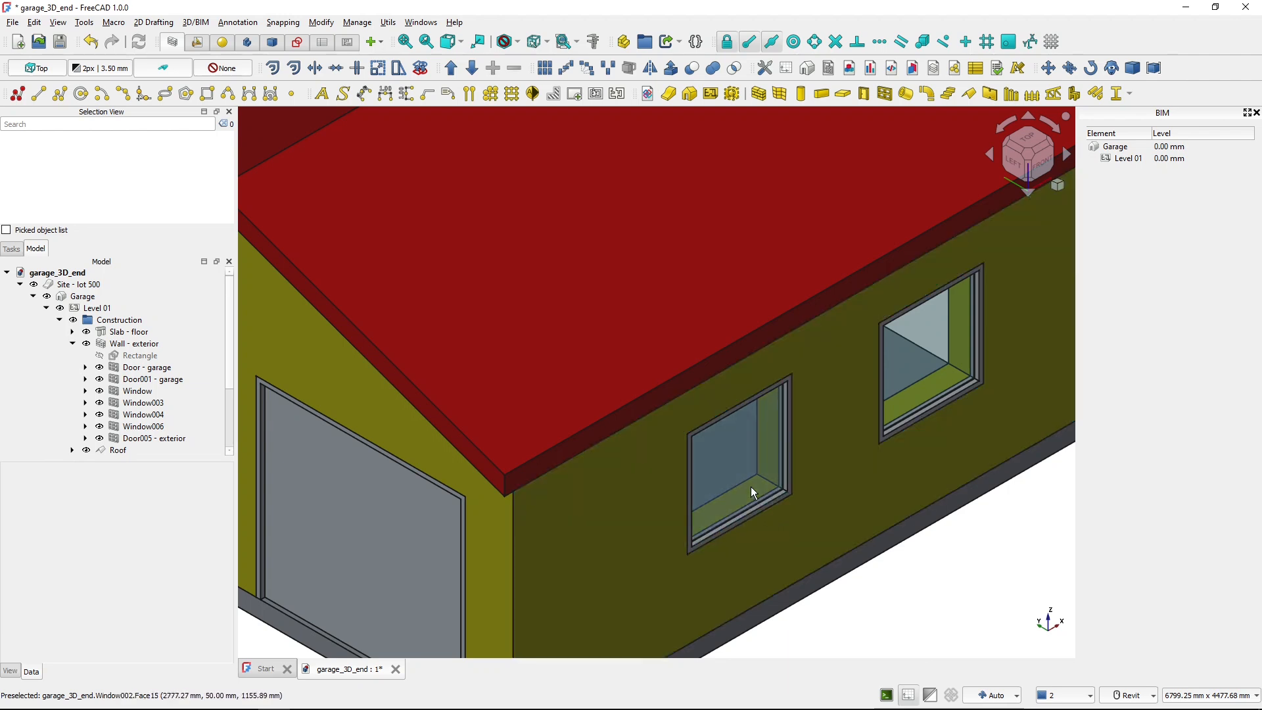
{"action": "left_click", "coordinate": [765, 503]}
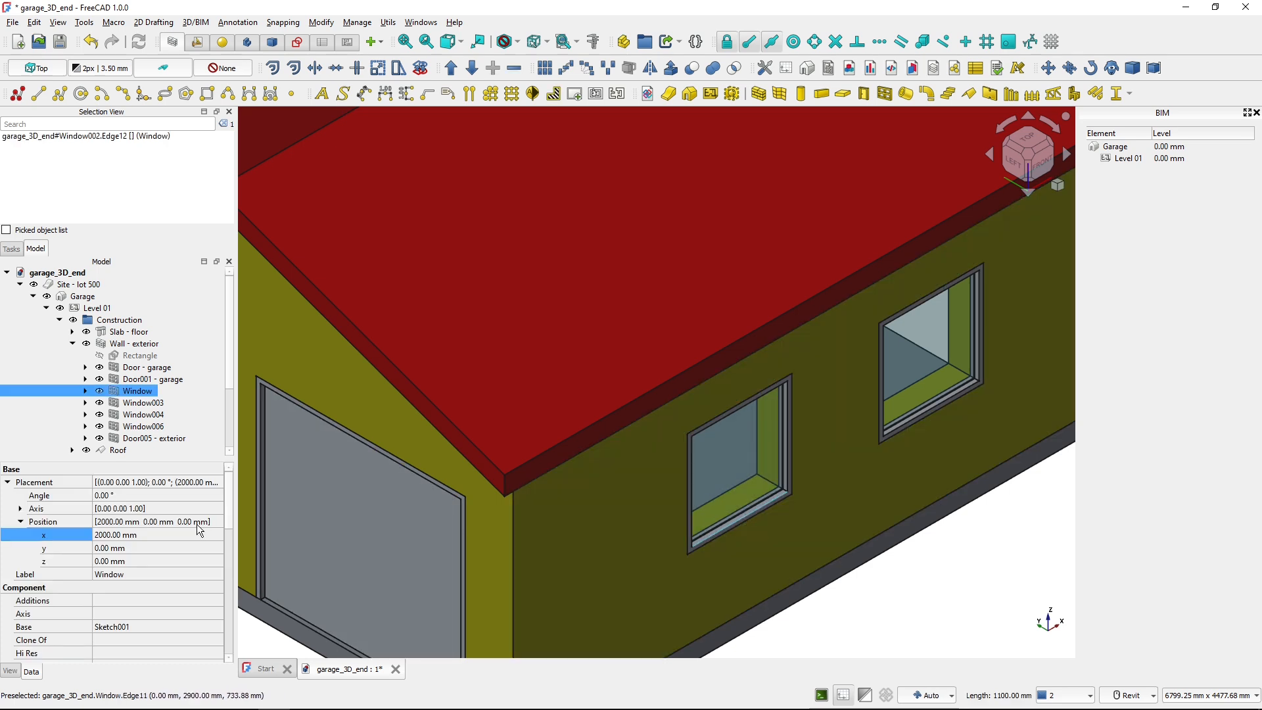
{"action": "scroll", "coordinate": [226, 517], "scroll_direction": "down", "scroll_amount": 10}
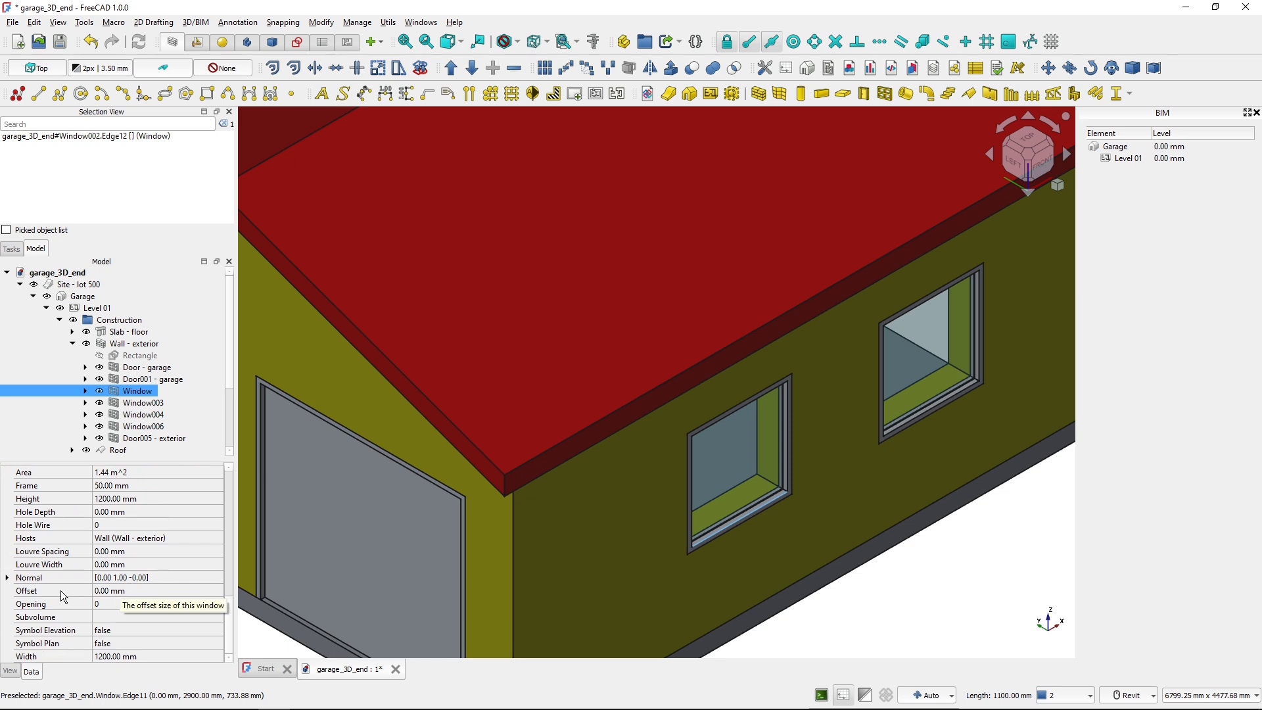
{"action": "left_click", "coordinate": [130, 594]}
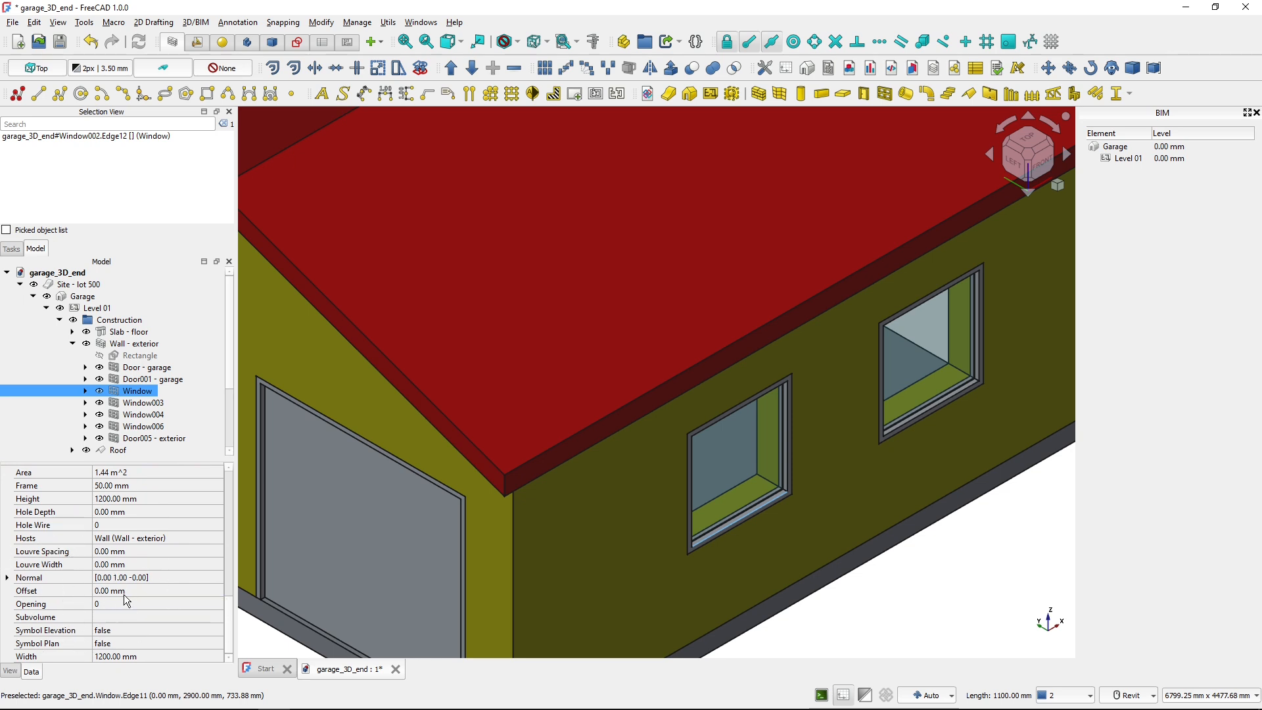
{"action": "type", "text": "100"}
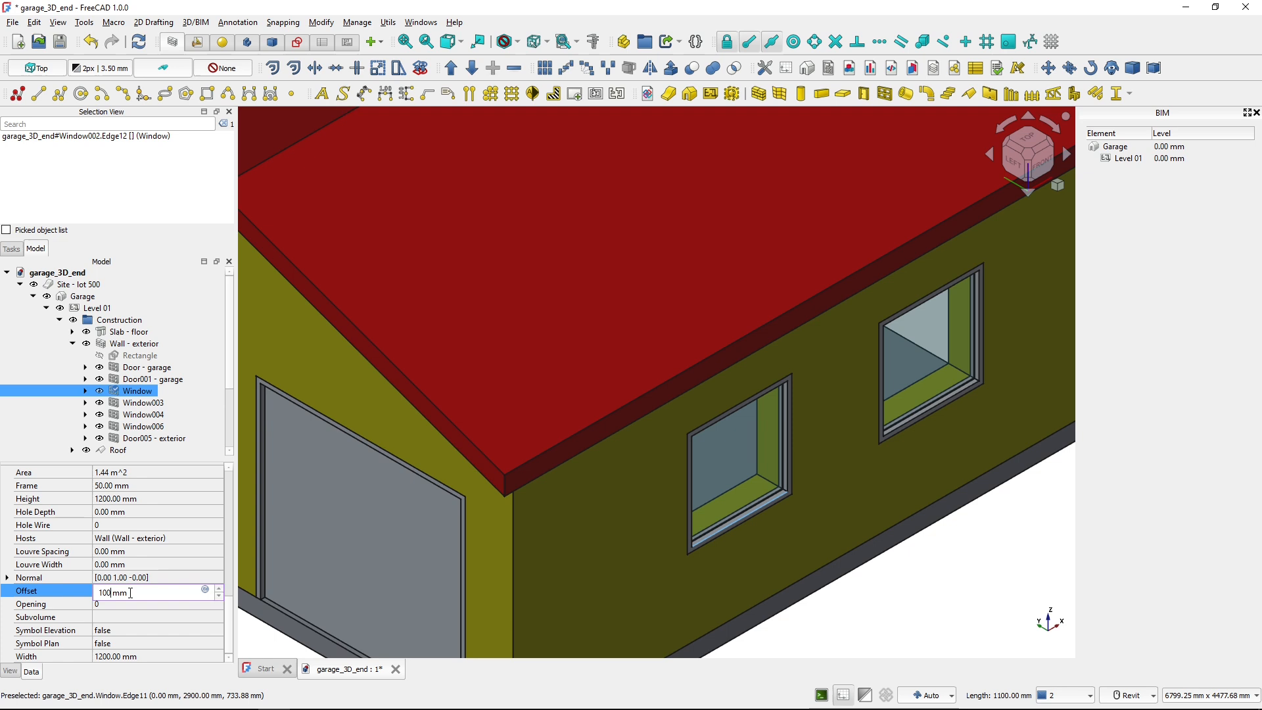
{"action": "key", "text": "Return"}
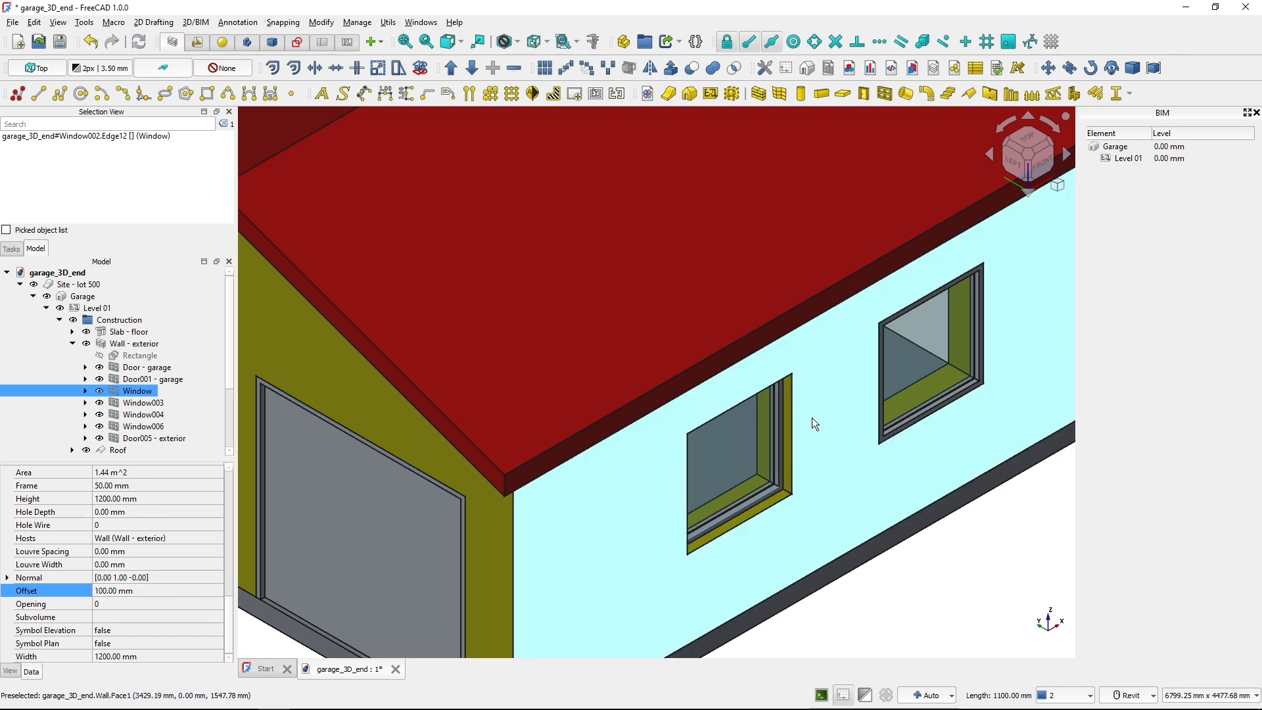
Increase the selected window's offset to 150 mm.
{"action": "left_click", "coordinate": [168, 591]}
{"action": "type", "text": "150"}
{"action": "key", "text": "Return"}
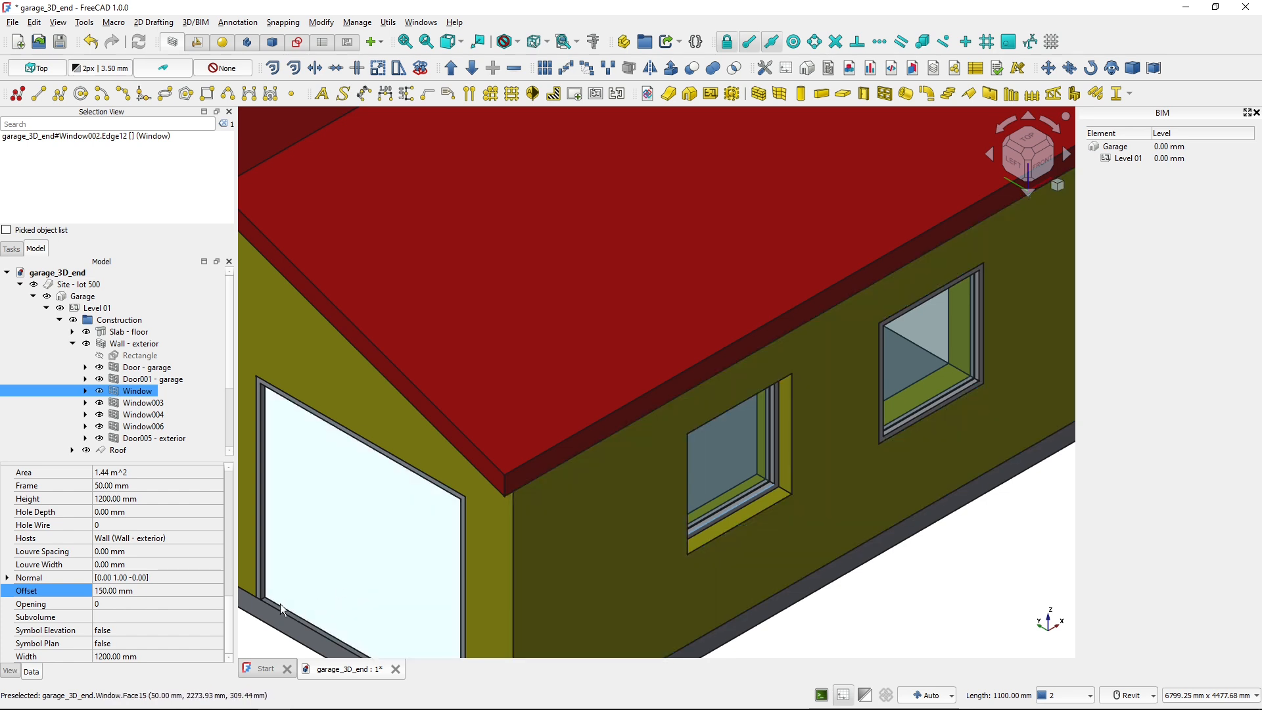
Reset the selected window's offset to 0 mm.
{"action": "left_click", "coordinate": [156, 591]}
{"action": "type", "text": "-"}
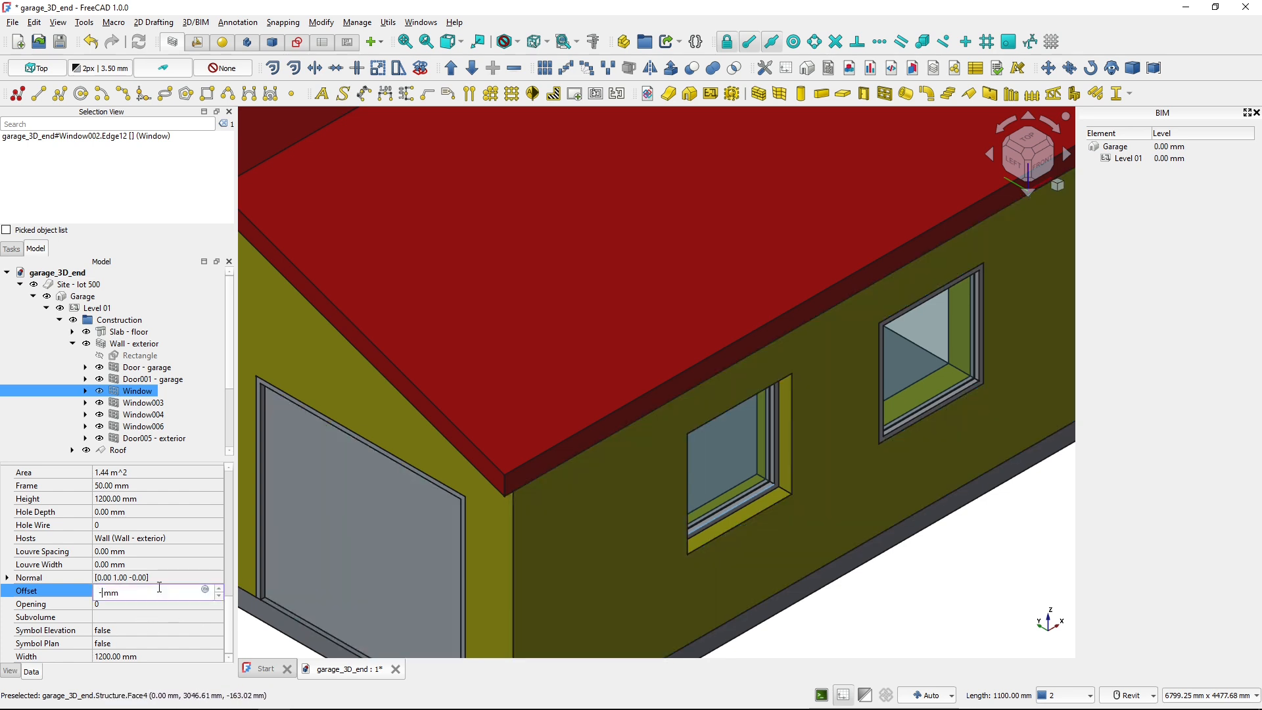
{"action": "type", "text": "0"}
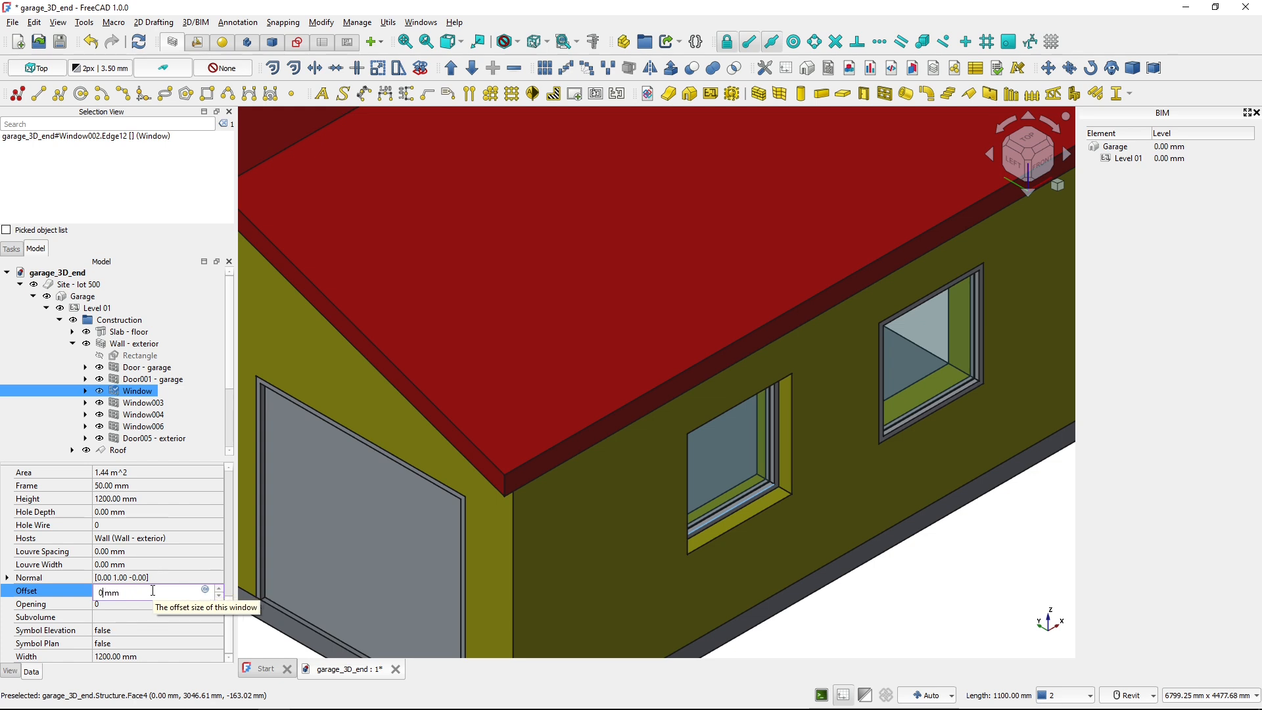
{"action": "key", "text": "Return"}
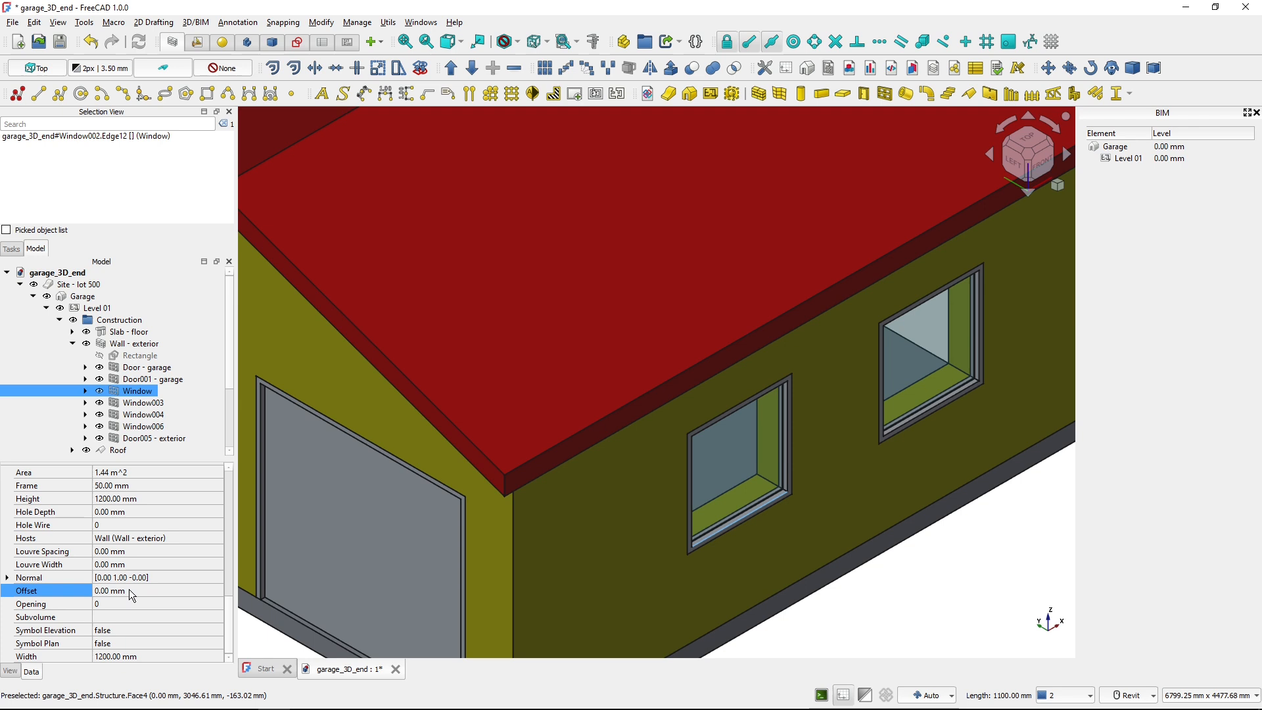
Show the garage from the top in wireframe display, keeping the side-wall window nearest the garage doors selected.
{"action": "left_click", "coordinate": [715, 518]}
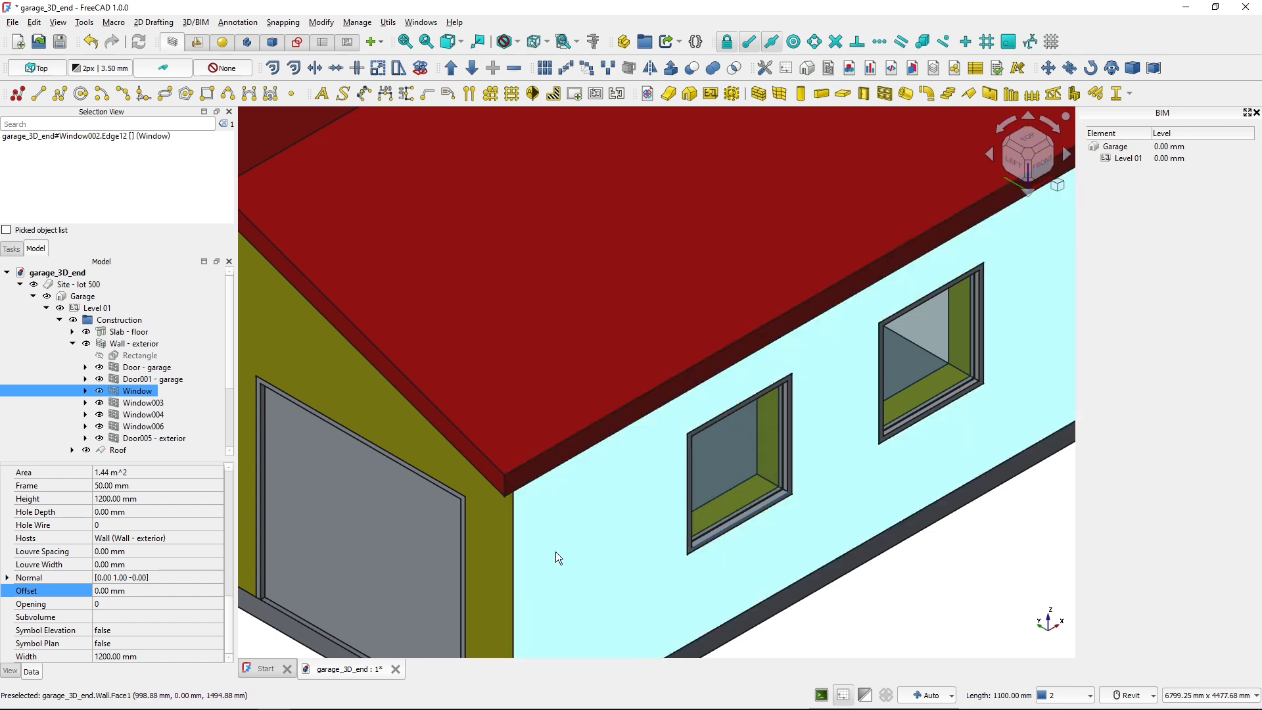
{"action": "left_click", "coordinate": [1036, 146]}
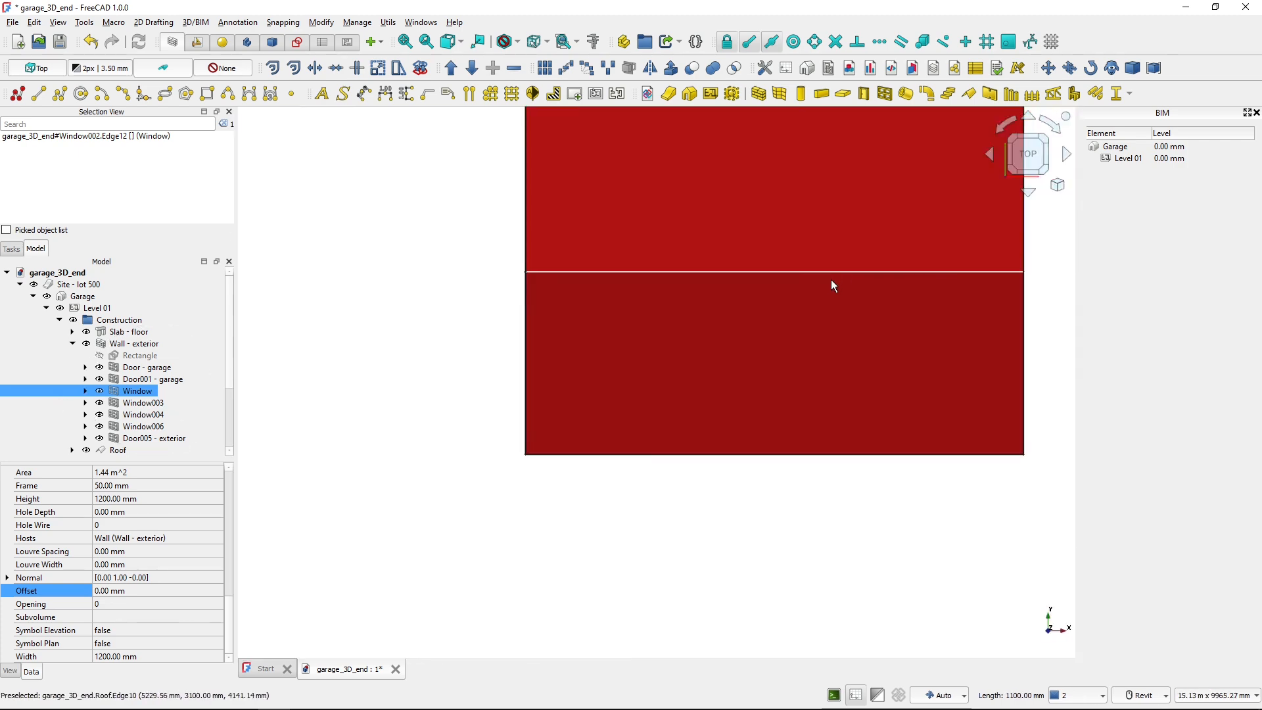
{"action": "left_click", "coordinate": [518, 43]}
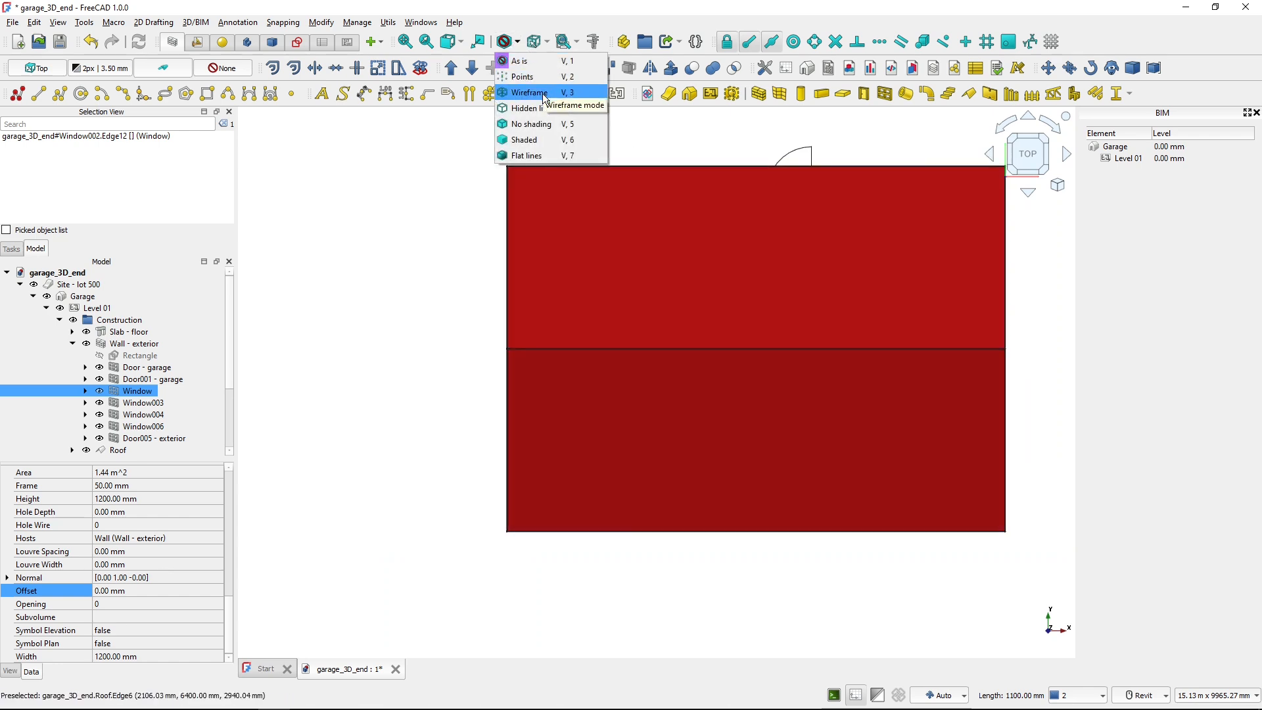
{"action": "left_click", "coordinate": [542, 93]}
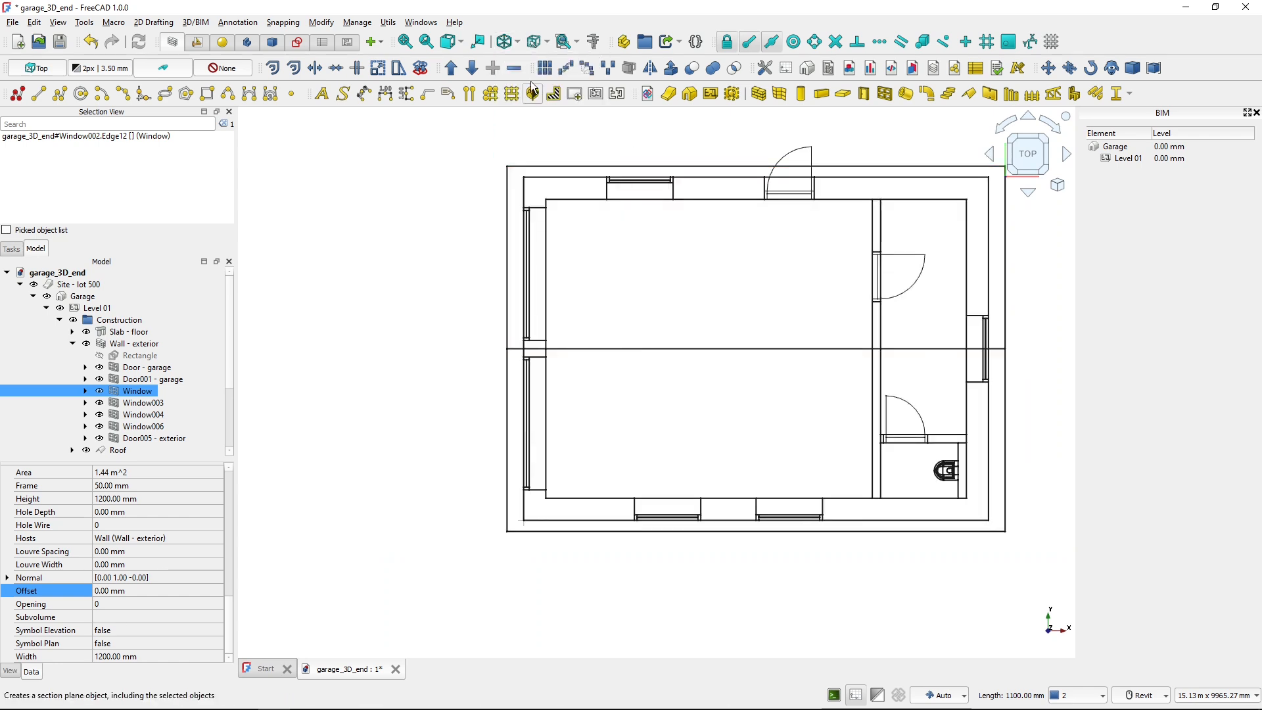
{"action": "left_click", "coordinate": [519, 45]}
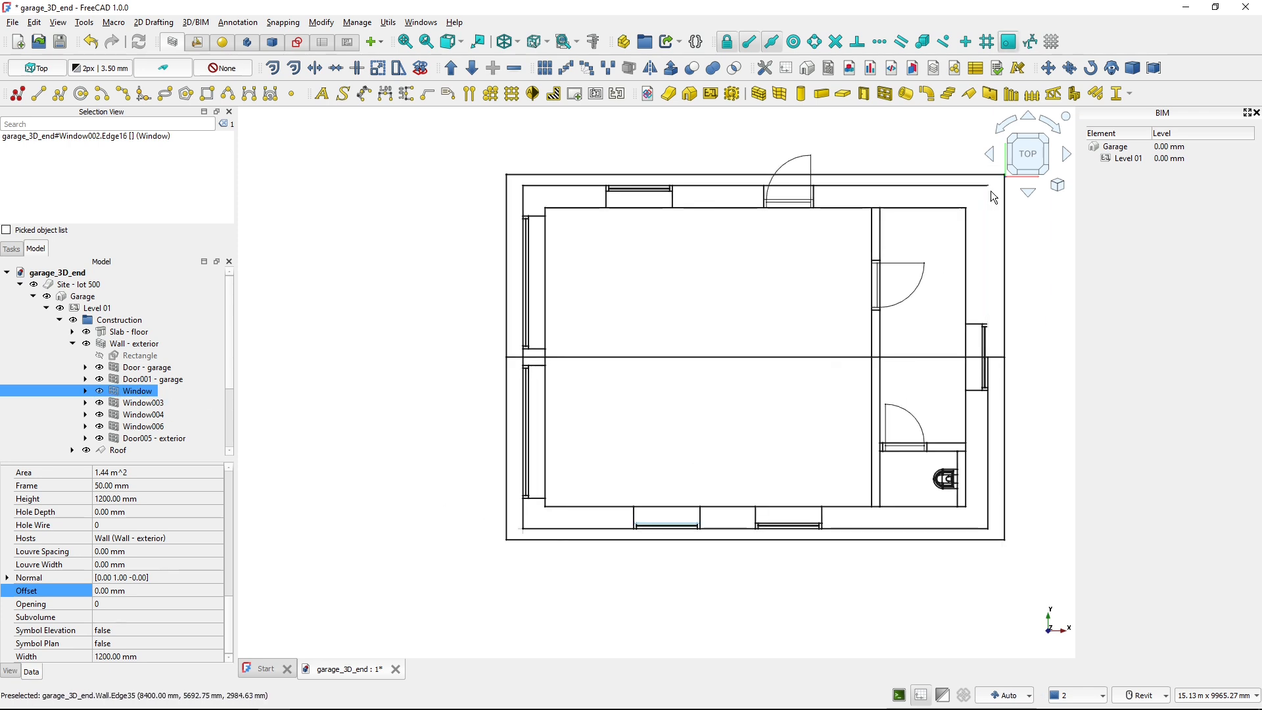
Move the selected window 150 mm along the Y axis into the wall thickness, using a base point outside the building.
{"action": "left_click", "coordinate": [1048, 67]}
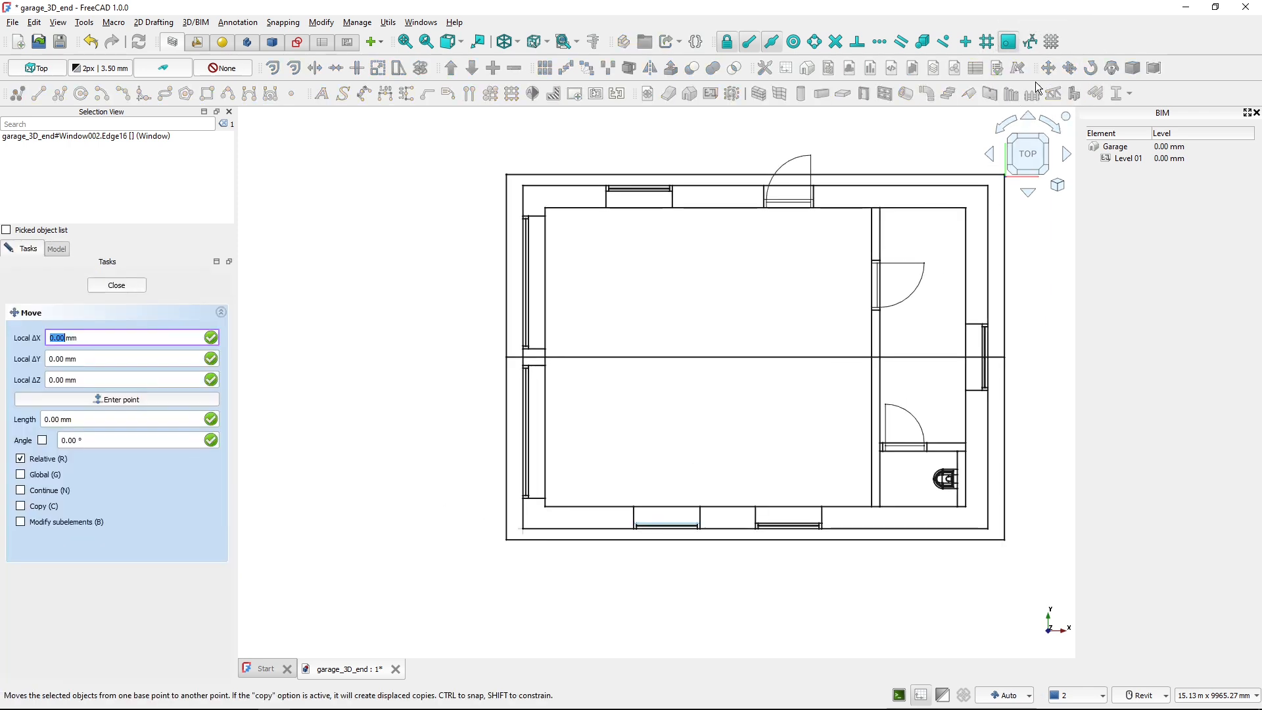
{"action": "left_click", "coordinate": [378, 488]}
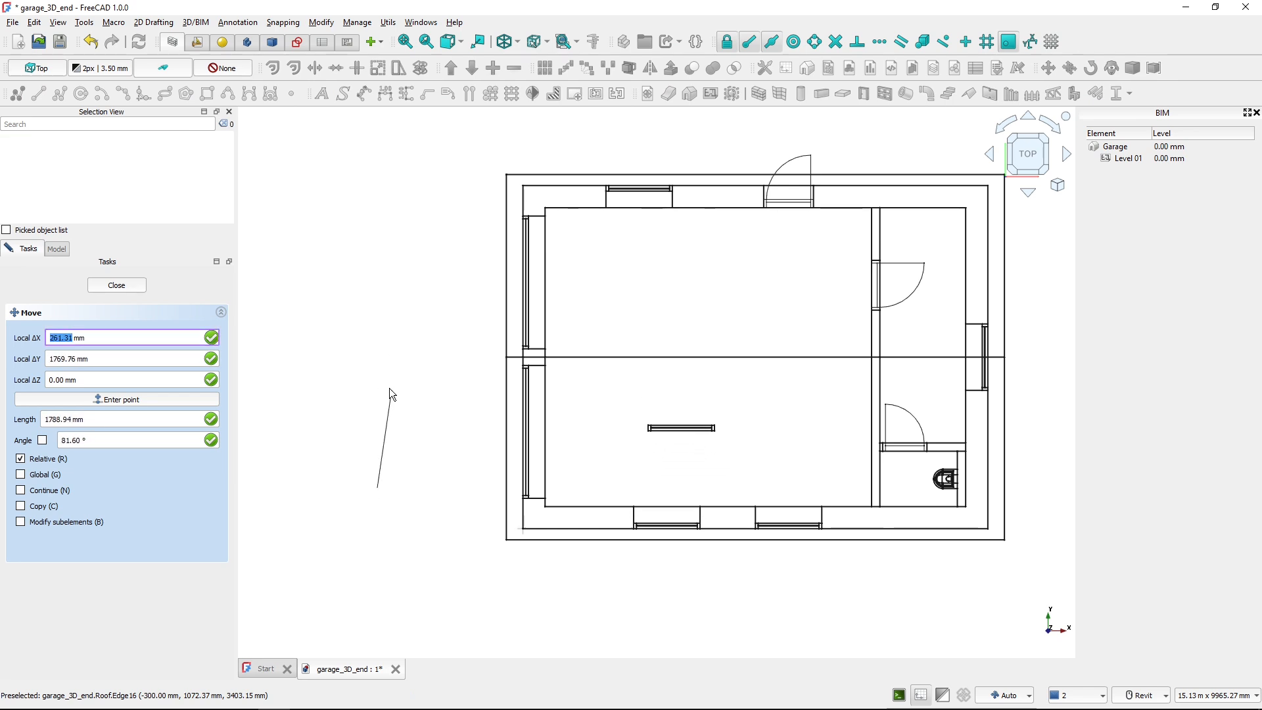
{"action": "key", "text": "y"}
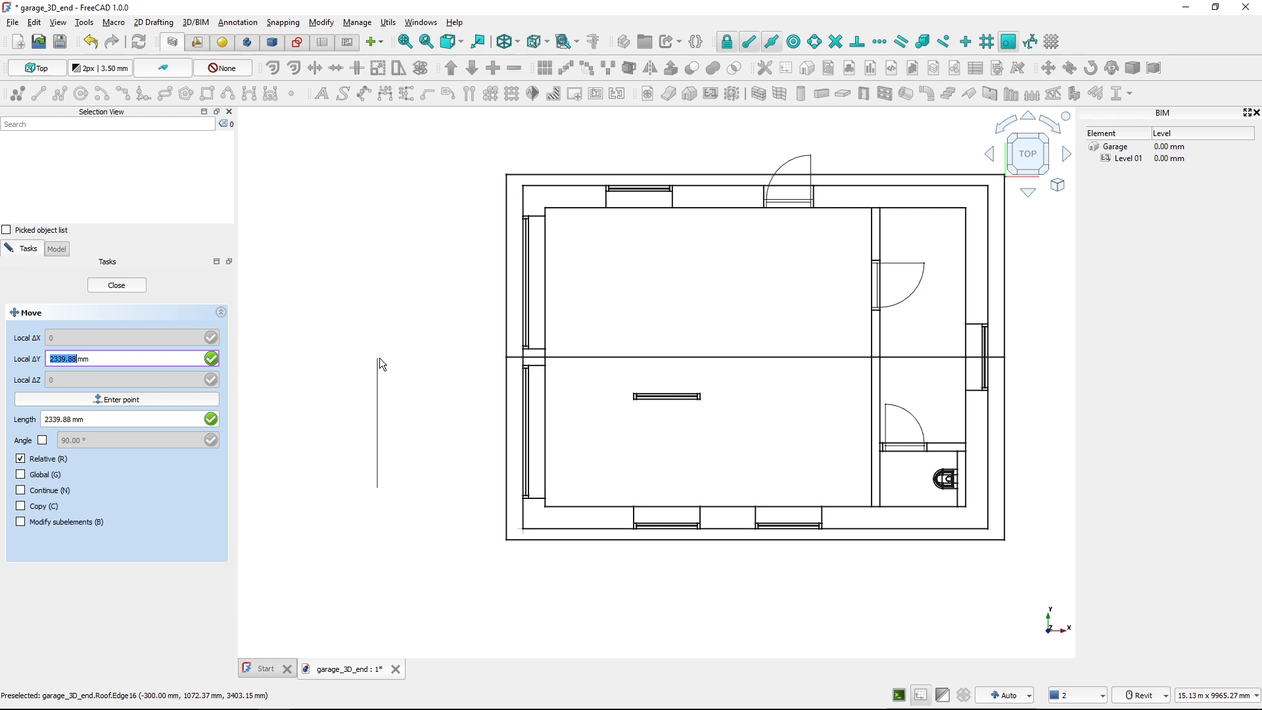
{"action": "type", "text": "150"}
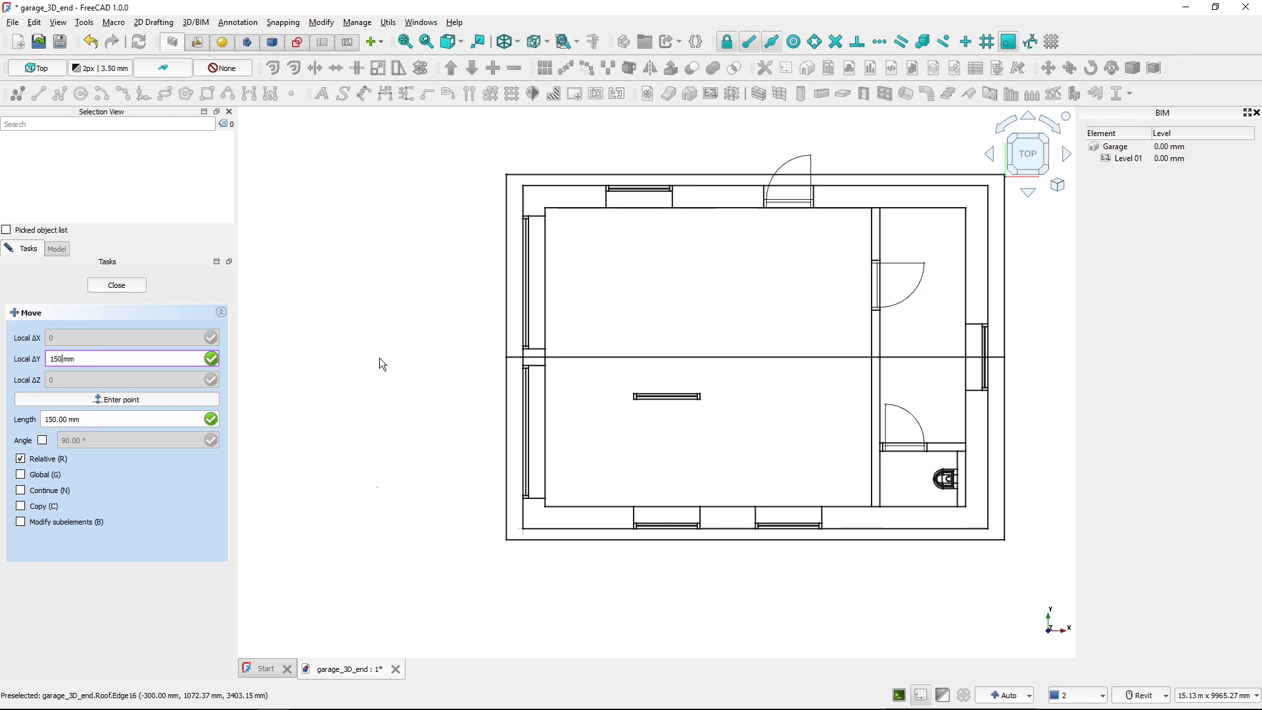
{"action": "key", "text": "Return"}
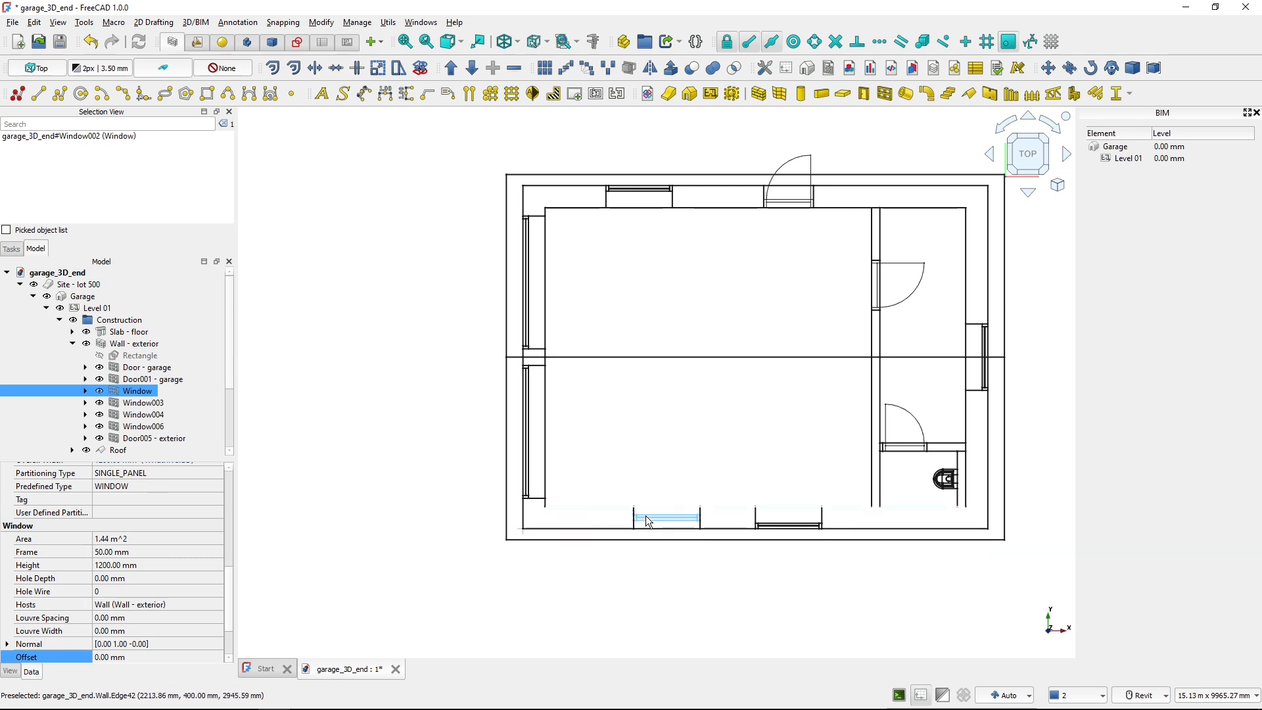
Restore the As is display style and show the garage in an isometric view with the side-wall windows in sight.
{"action": "left_click", "coordinate": [517, 41]}
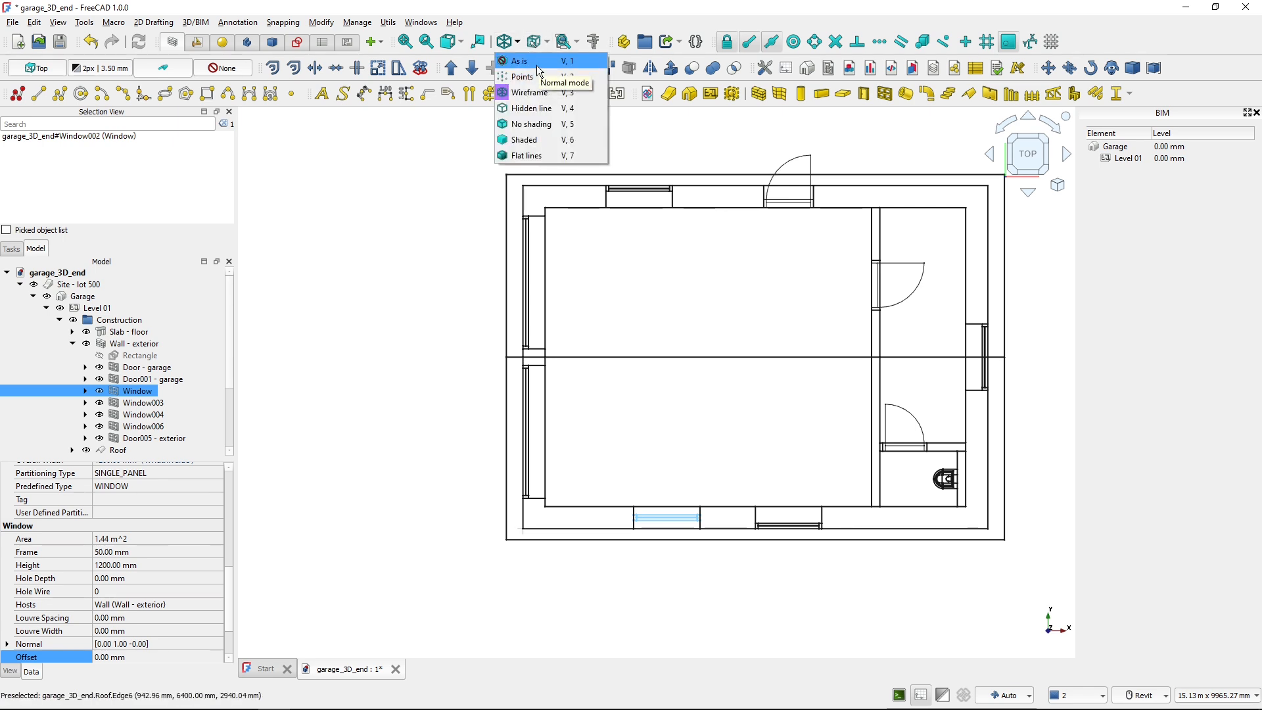
{"action": "left_click", "coordinate": [535, 62]}
{"action": "key", "text": "0"}
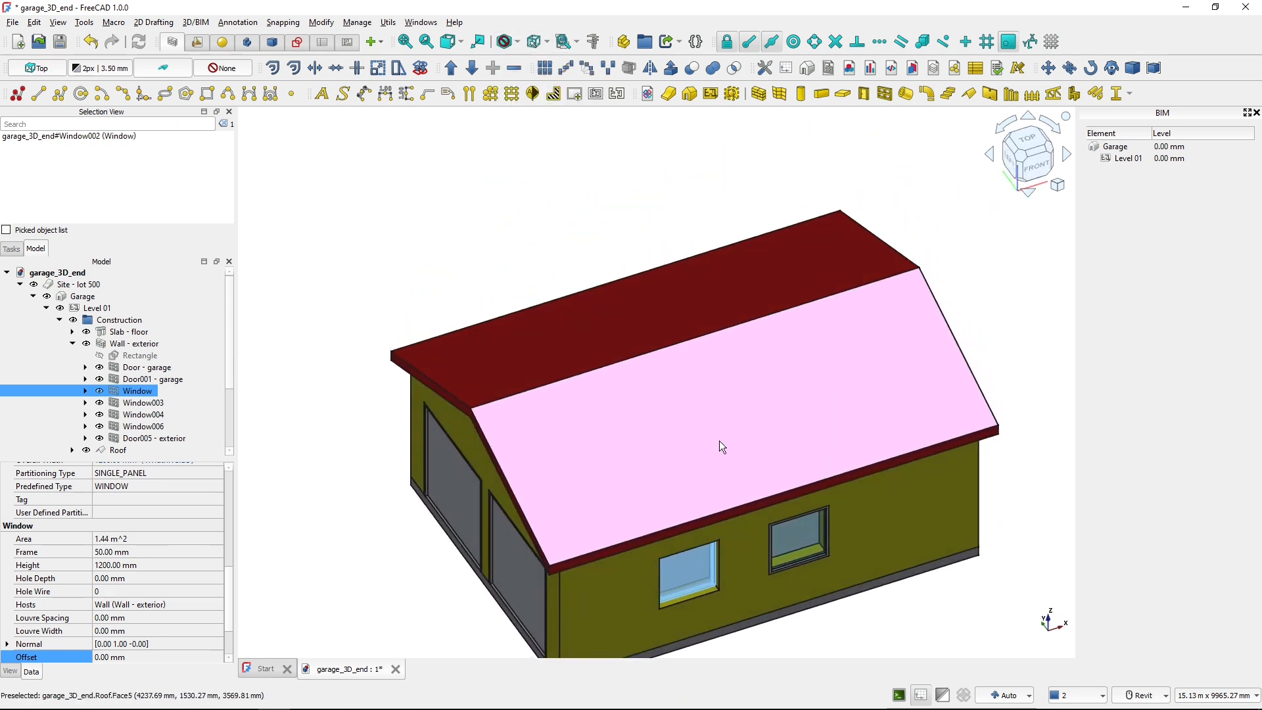
{"action": "middle_click_drag", "start_coordinate": [719, 440], "coordinate": [820, 328]}
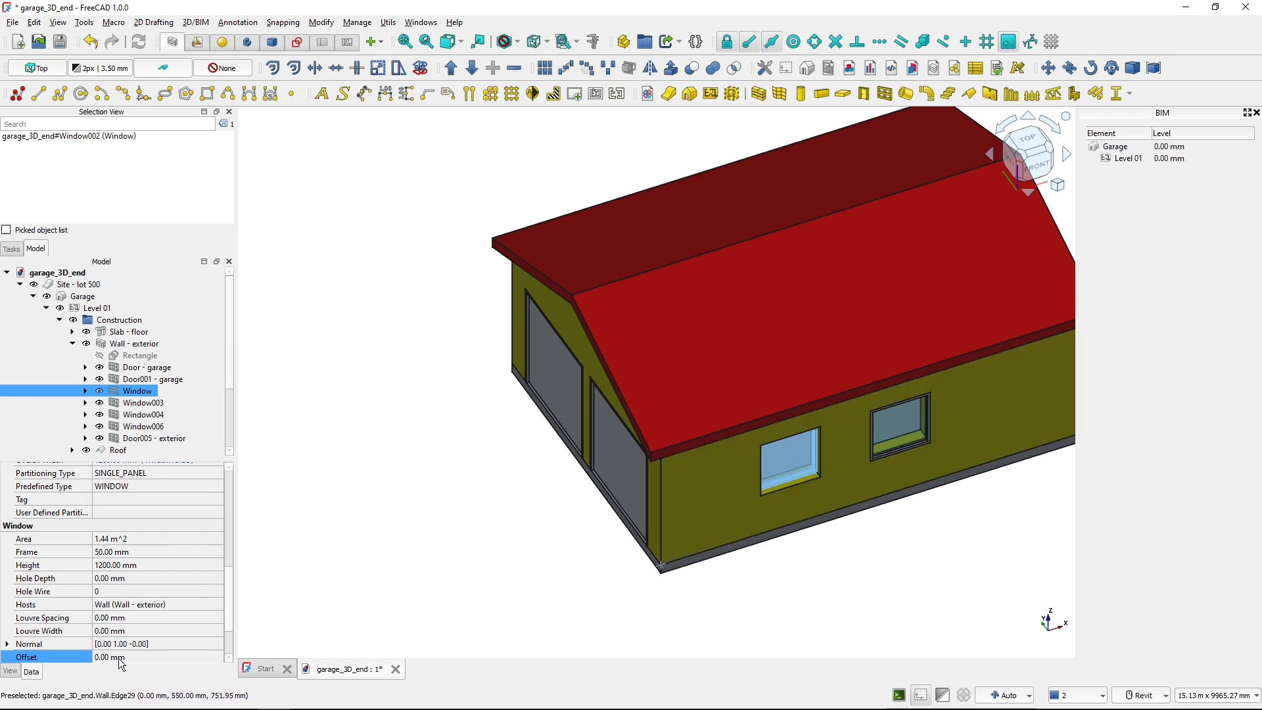
Set the offset of the side-wall window nearest the garage doors to 100 mm and deselect it.
{"action": "scroll", "coordinate": [125, 650], "scroll_direction": "down", "scroll_amount": 2}
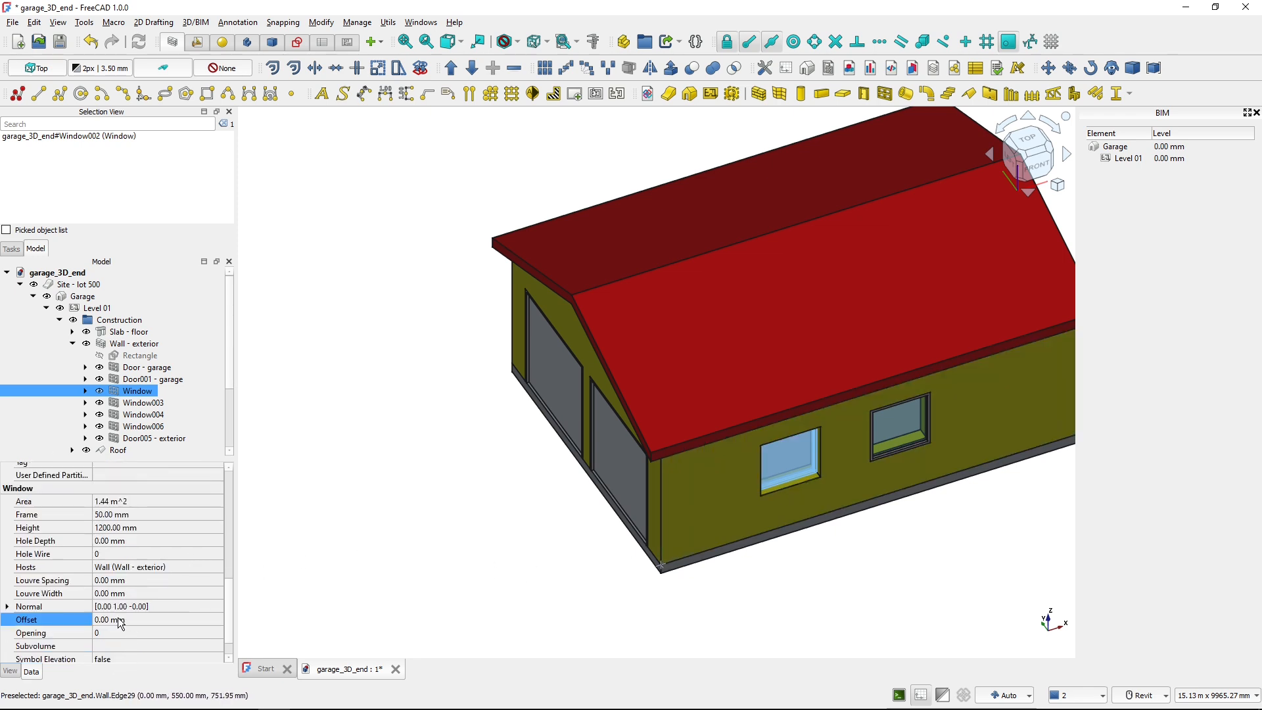
{"action": "left_click", "coordinate": [120, 621]}
{"action": "type", "text": "1"}
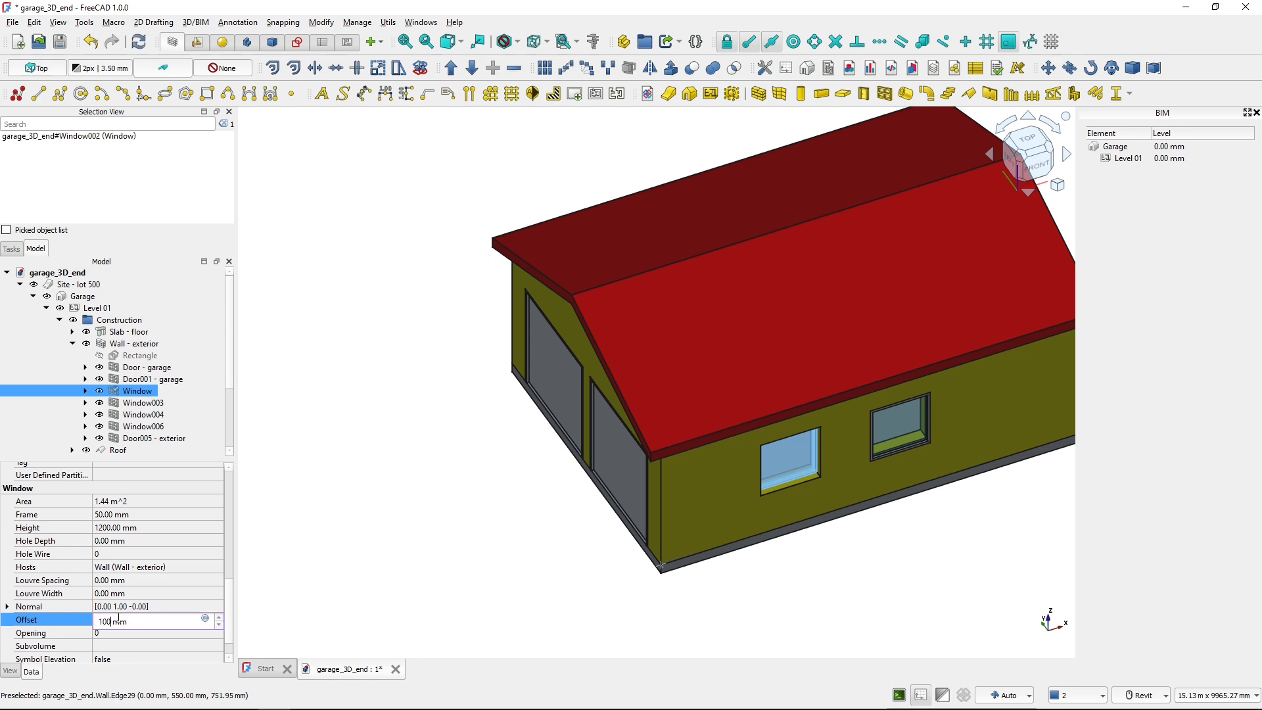
{"action": "type", "text": "00"}
{"action": "key", "text": "Return"}
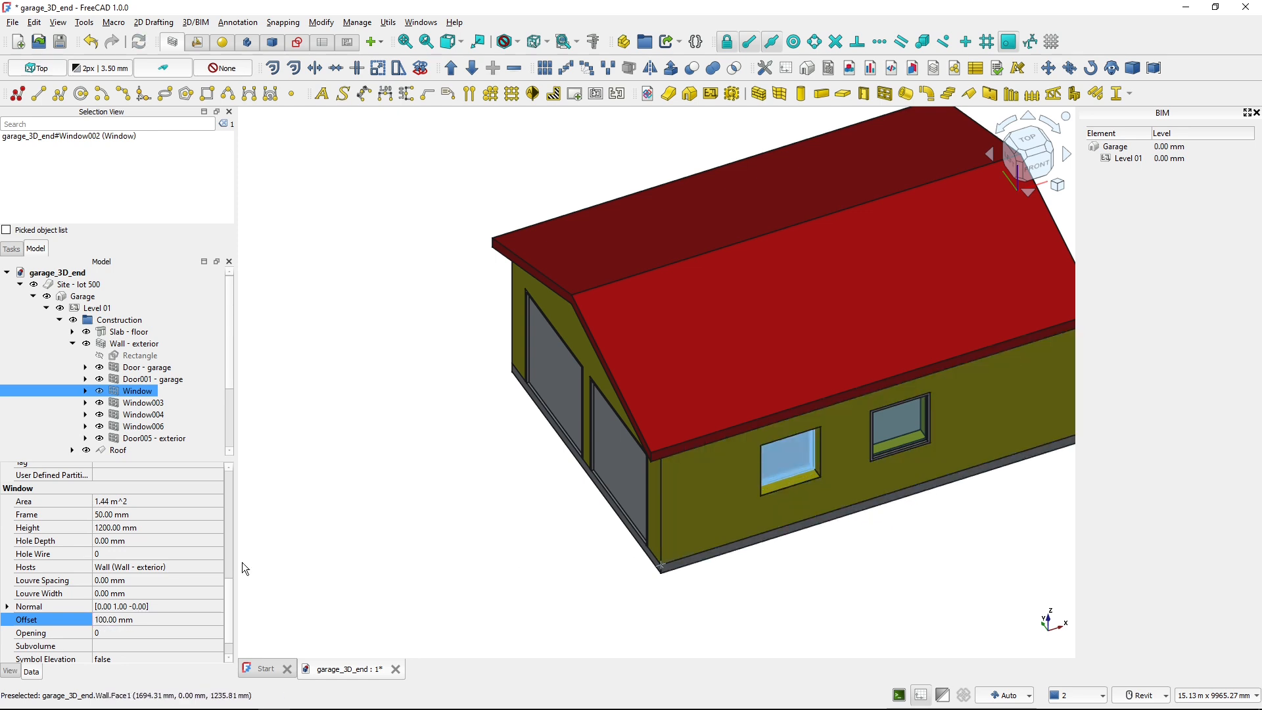
{"action": "left_click", "coordinate": [519, 569]}
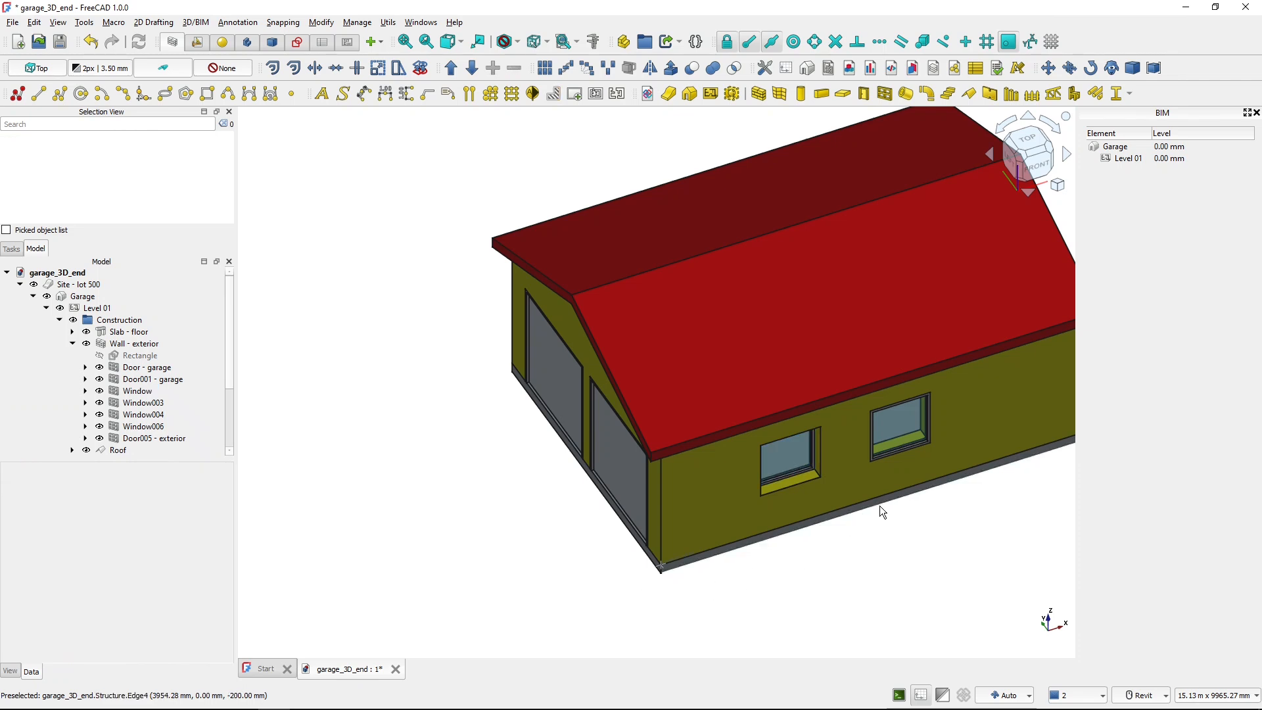
Set the width of the side-wall window farther from the garage doors to 1500 mm.
{"action": "left_click", "coordinate": [906, 448]}
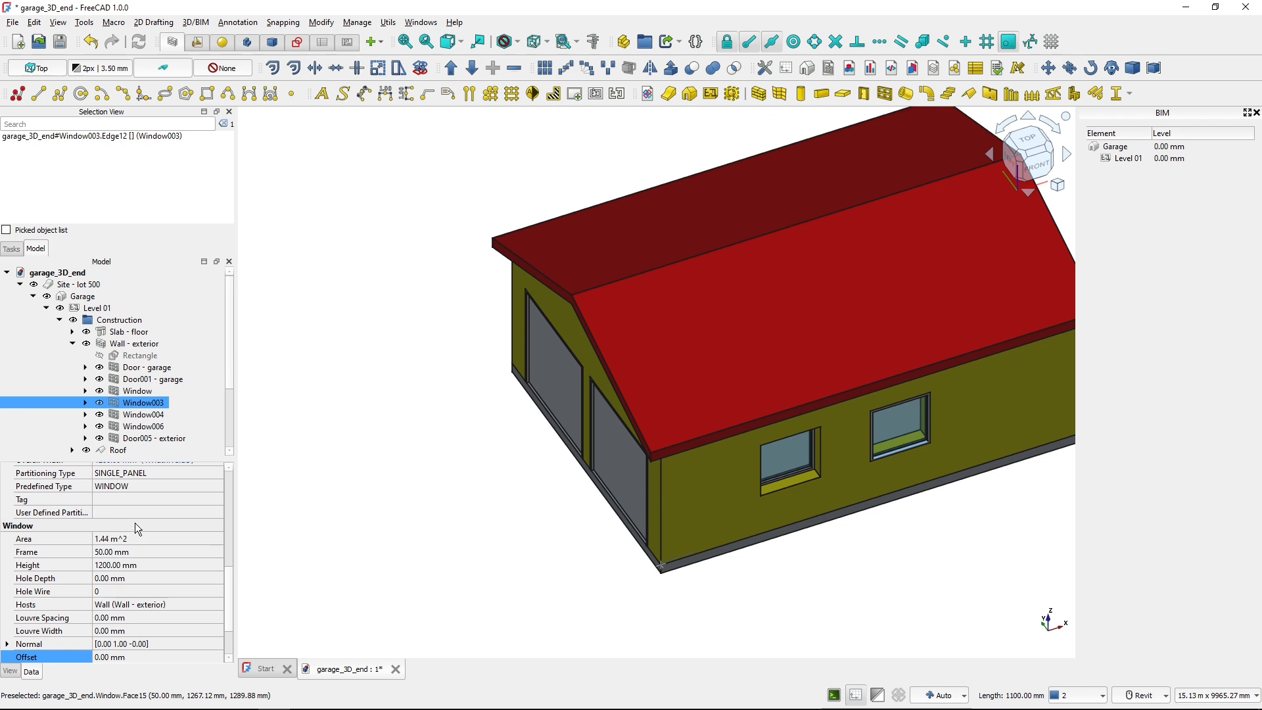
{"action": "scroll", "coordinate": [135, 522], "scroll_direction": "down", "scroll_amount": 2}
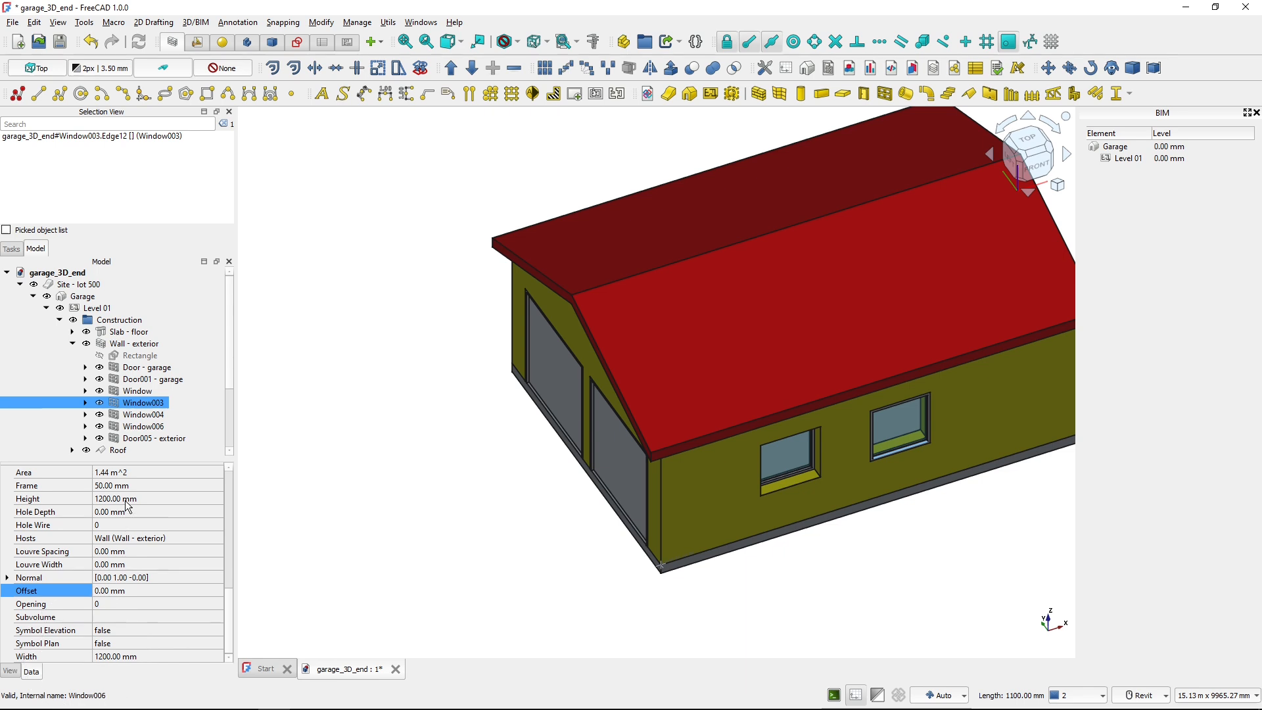
{"action": "scroll", "coordinate": [129, 510], "scroll_direction": "up", "scroll_amount": 4}
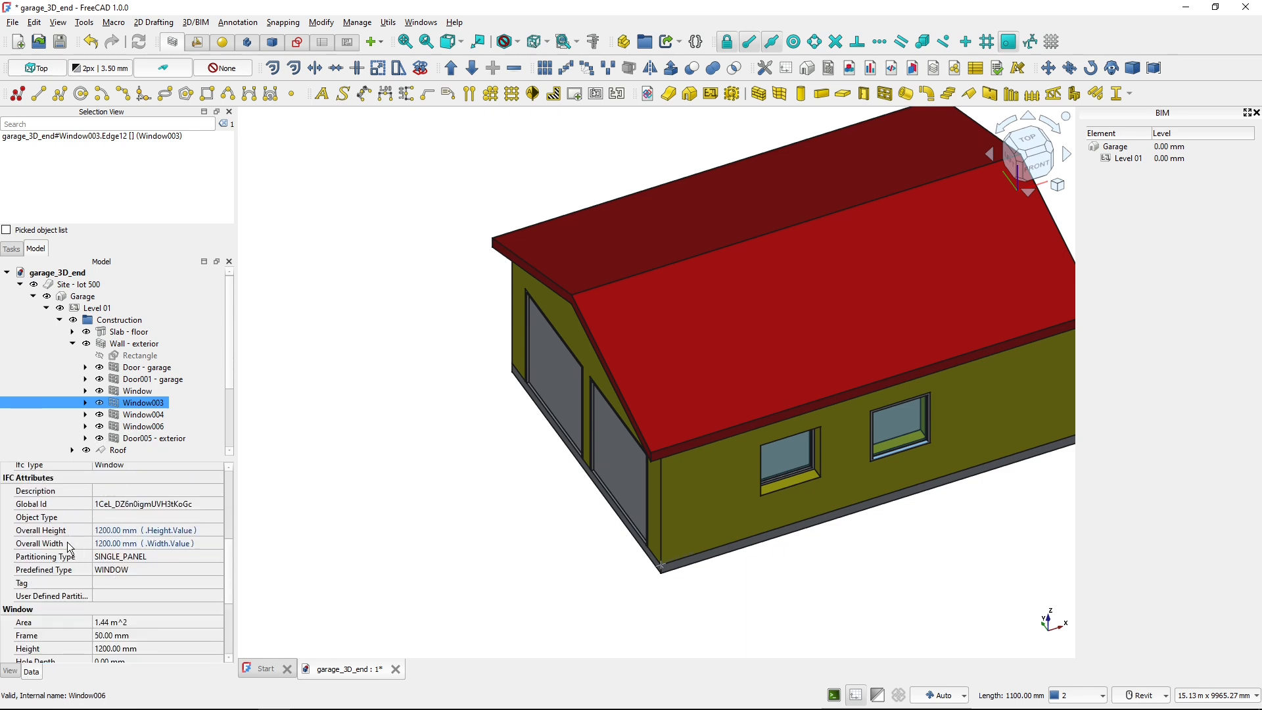
{"action": "scroll", "coordinate": [104, 559], "scroll_direction": "down", "scroll_amount": 4}
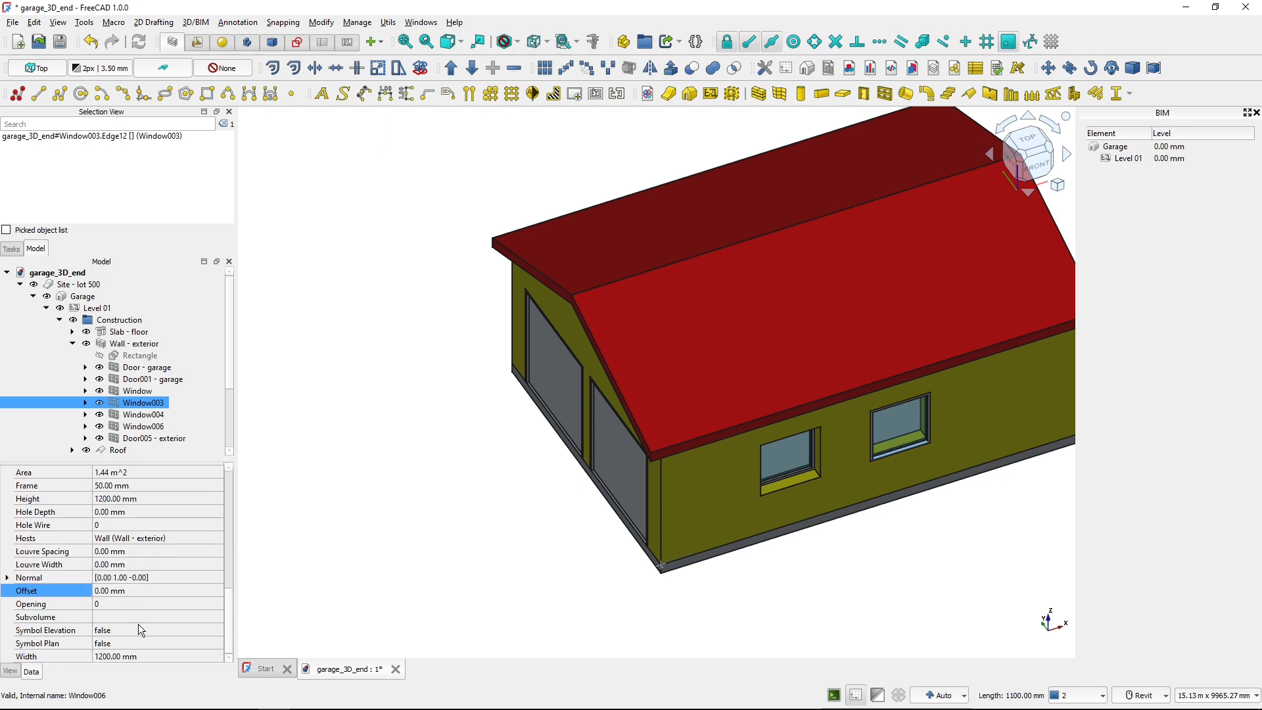
{"action": "left_click", "coordinate": [146, 657]}
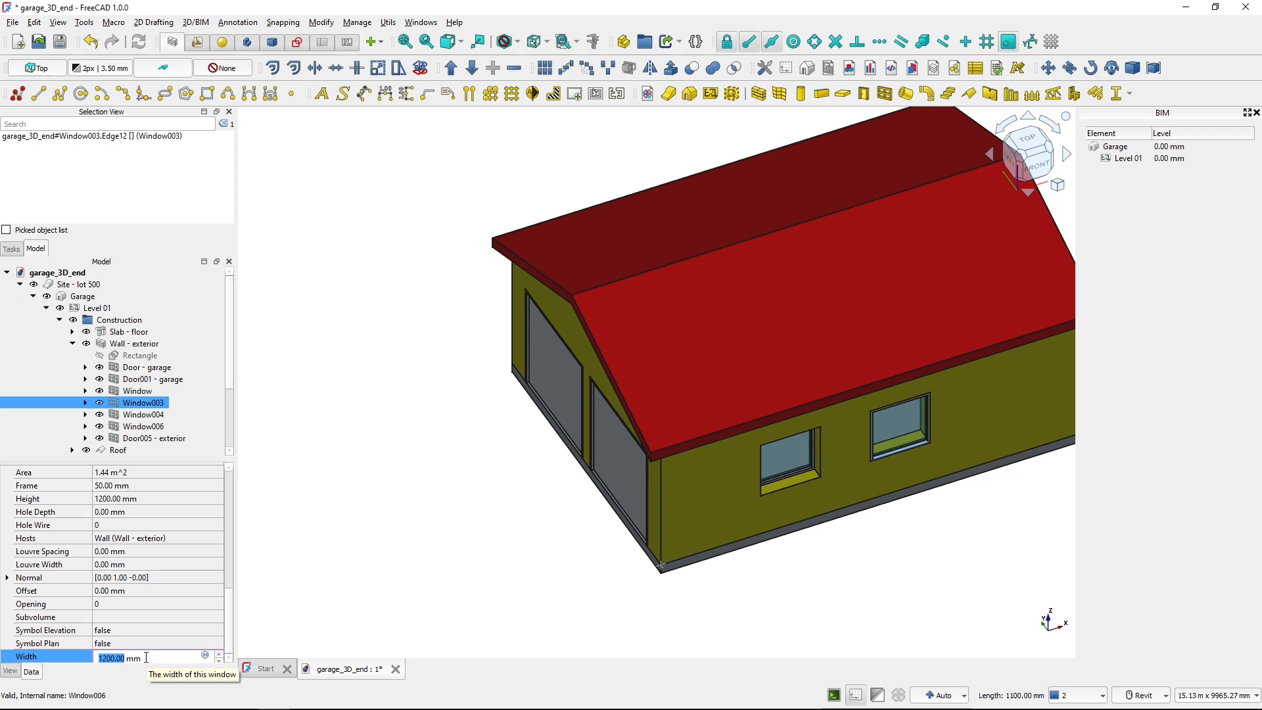
{"action": "type", "text": "150"}
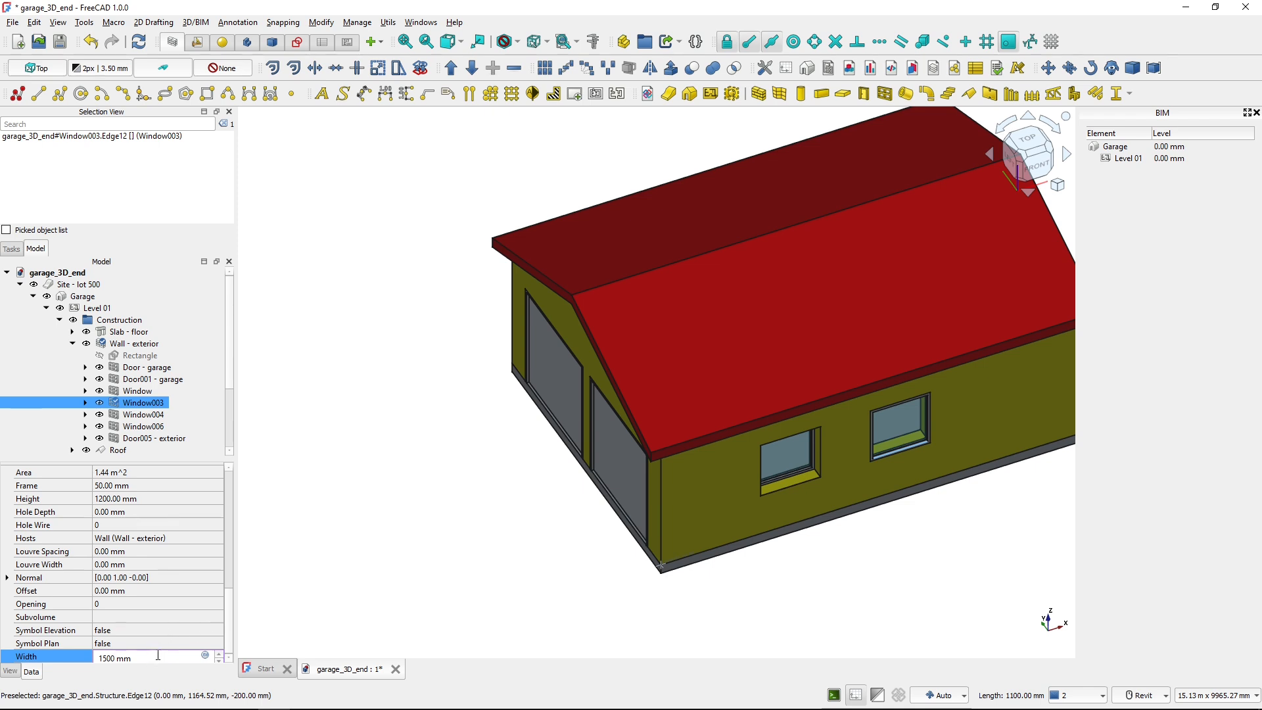
{"action": "key", "text": "Return"}
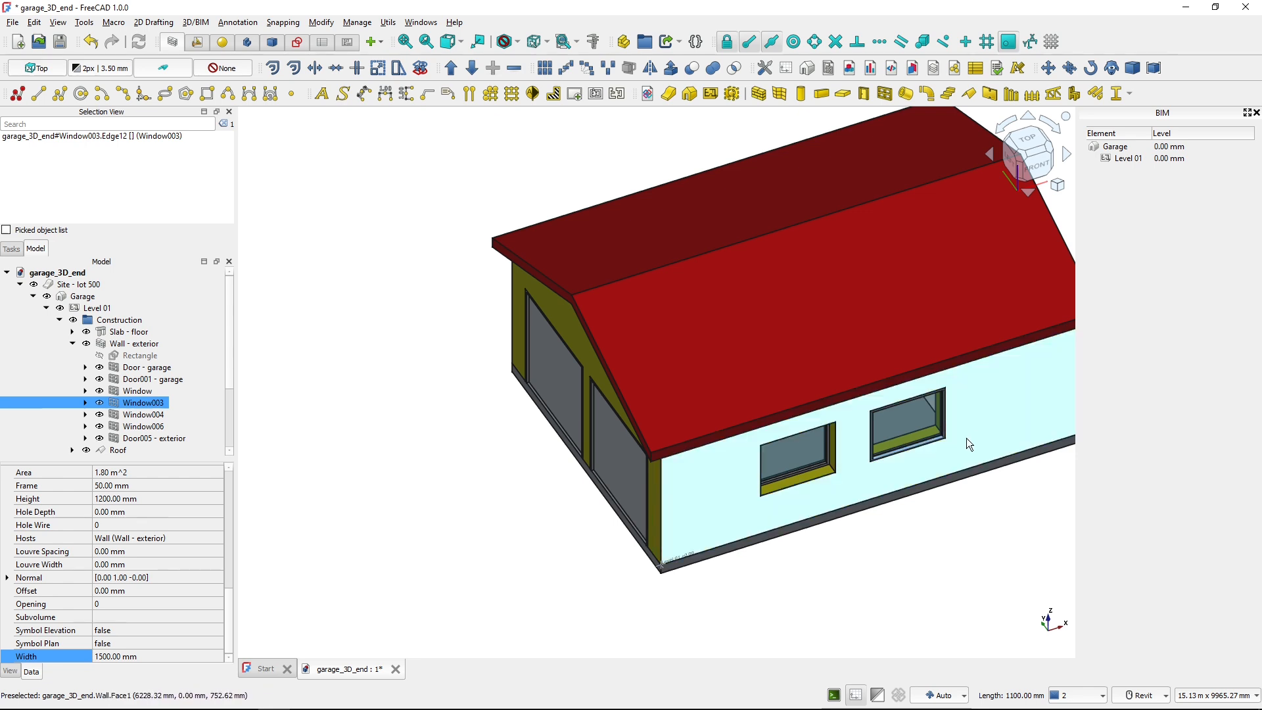
Set the placement X position of the side-wall window farther from the garage doors to 4050 mm.
{"action": "left_click", "coordinate": [869, 461]}
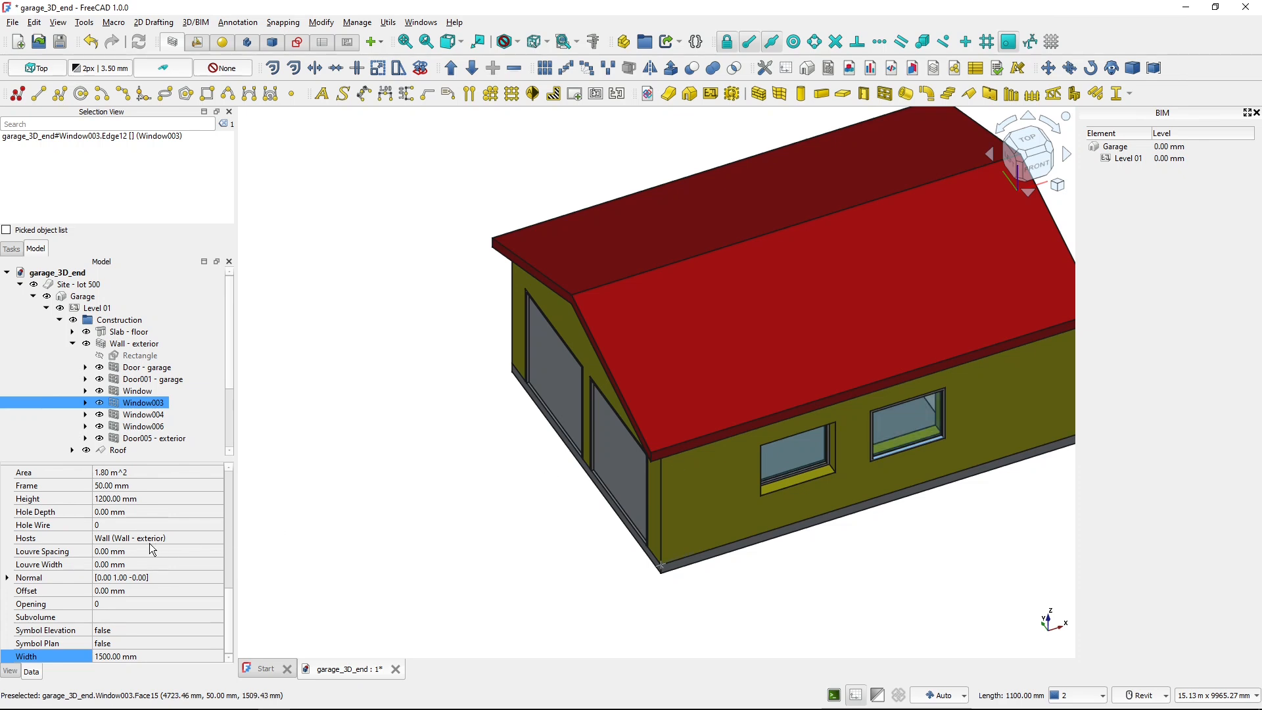
{"action": "scroll", "coordinate": [107, 618], "scroll_direction": "up", "scroll_amount": 3}
{"action": "scroll", "coordinate": [107, 616], "scroll_direction": "down", "scroll_amount": 3}
{"action": "scroll", "coordinate": [228, 624], "scroll_direction": "up", "scroll_amount": 3}
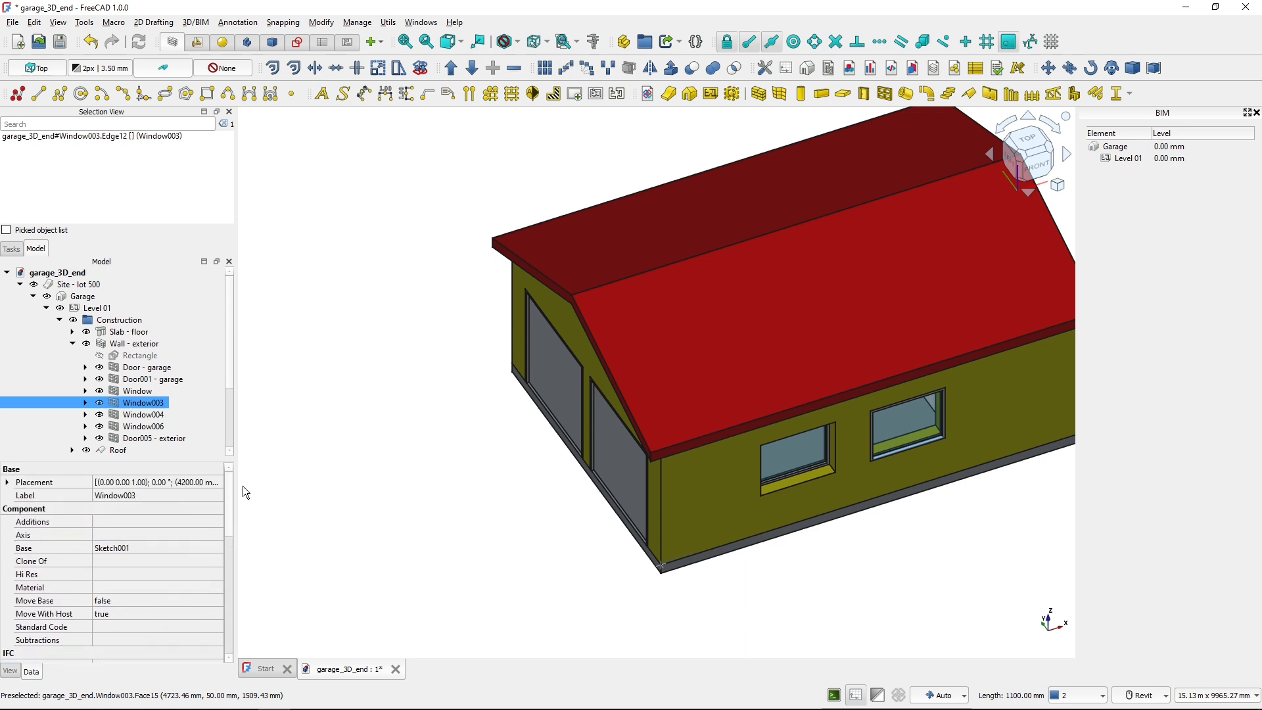
{"action": "left_click", "coordinate": [7, 483]}
{"action": "left_click", "coordinate": [20, 522]}
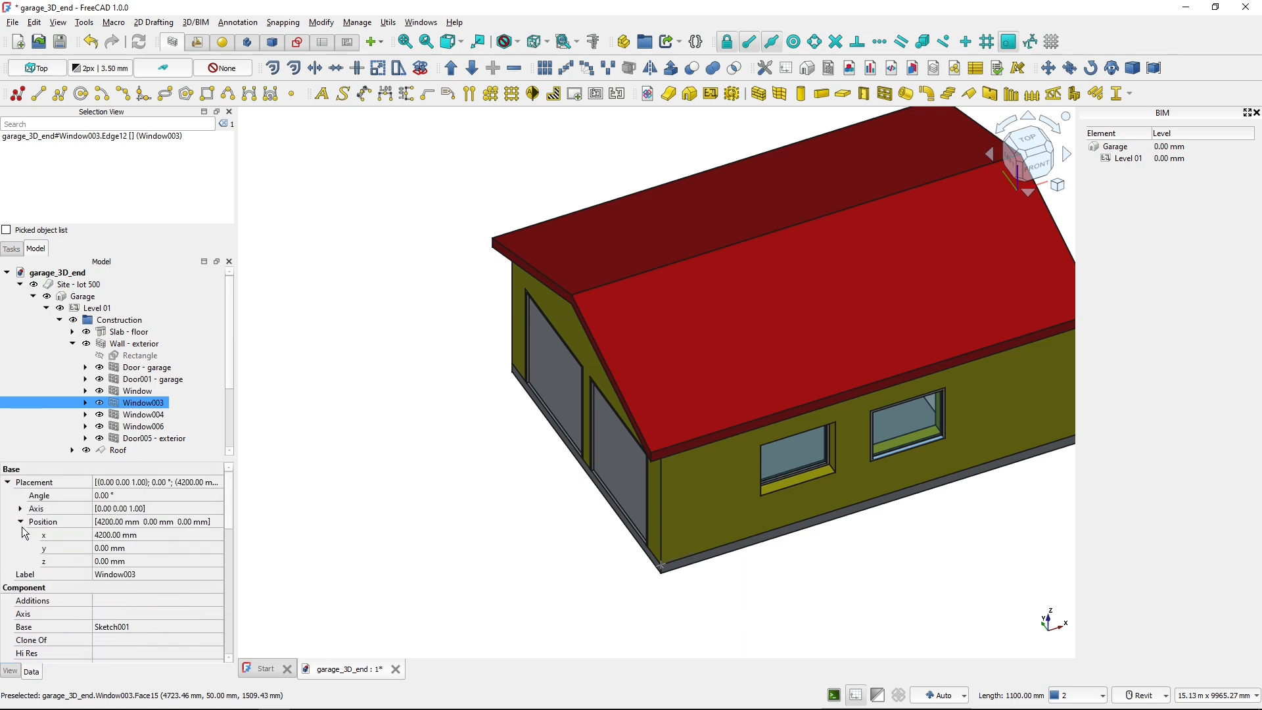
{"action": "left_click", "coordinate": [143, 534]}
{"action": "type", "text": "4"}
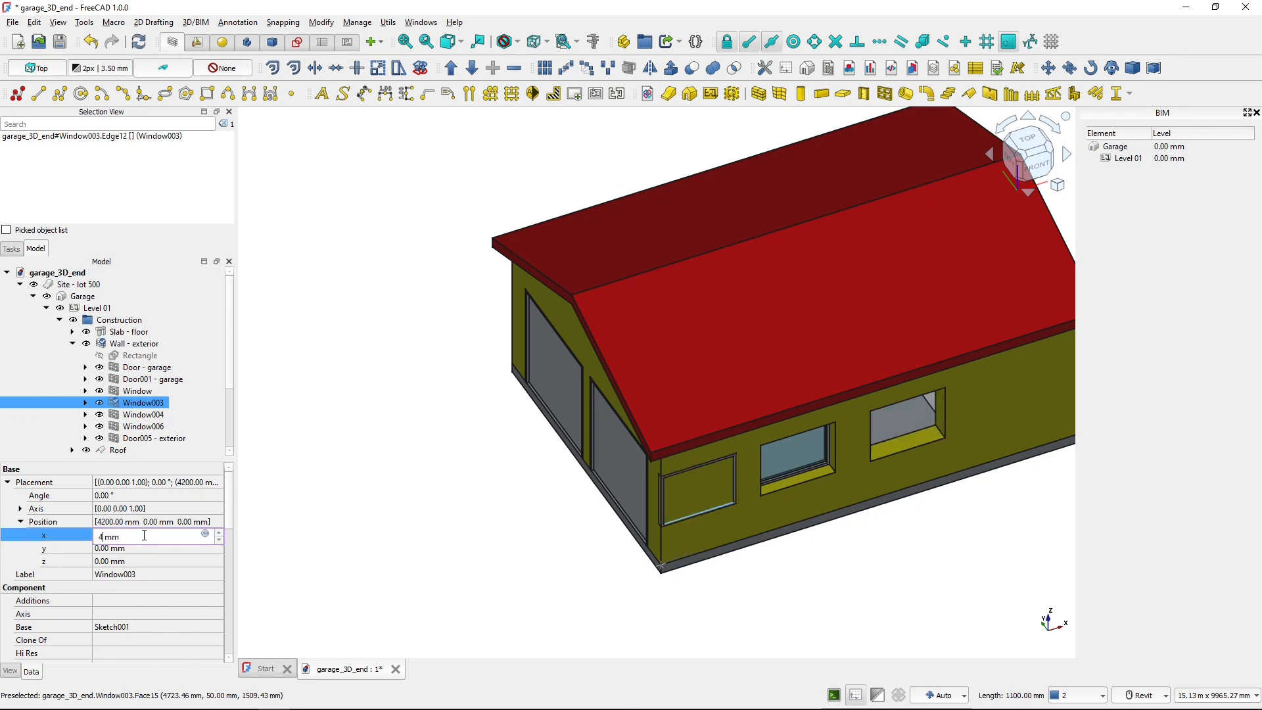
{"action": "type", "text": "050"}
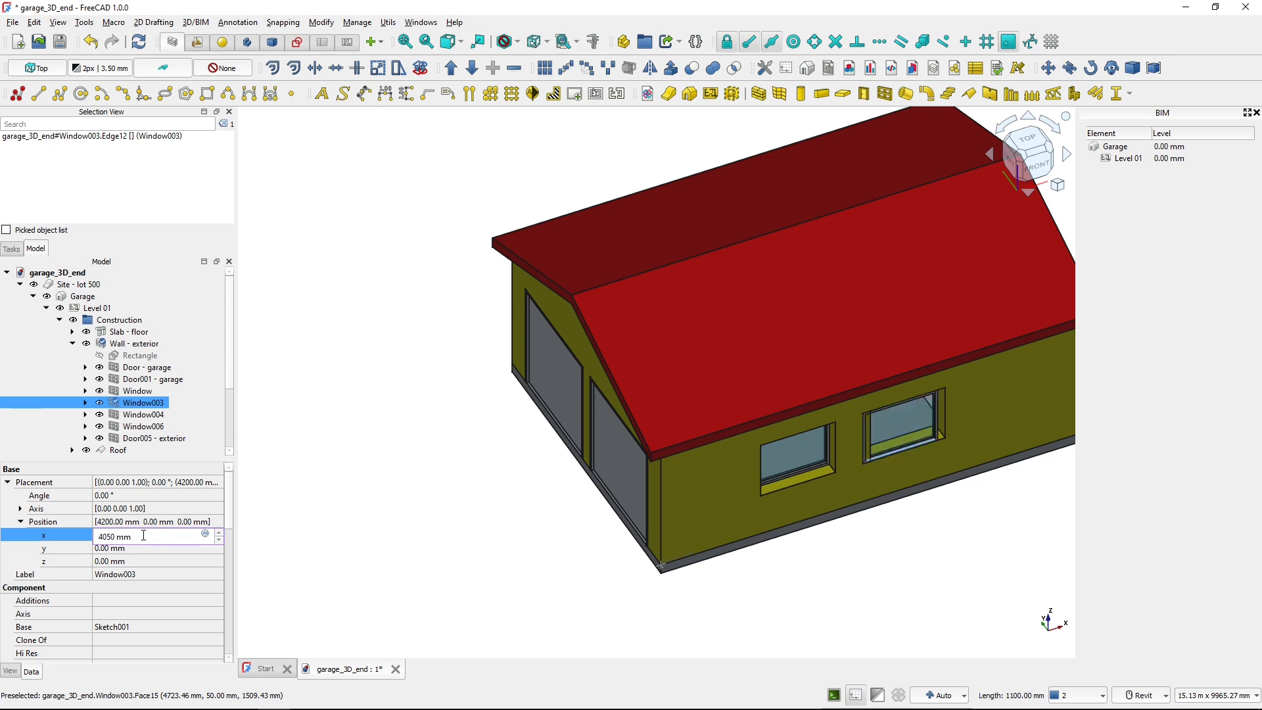
{"action": "key", "text": "Return"}
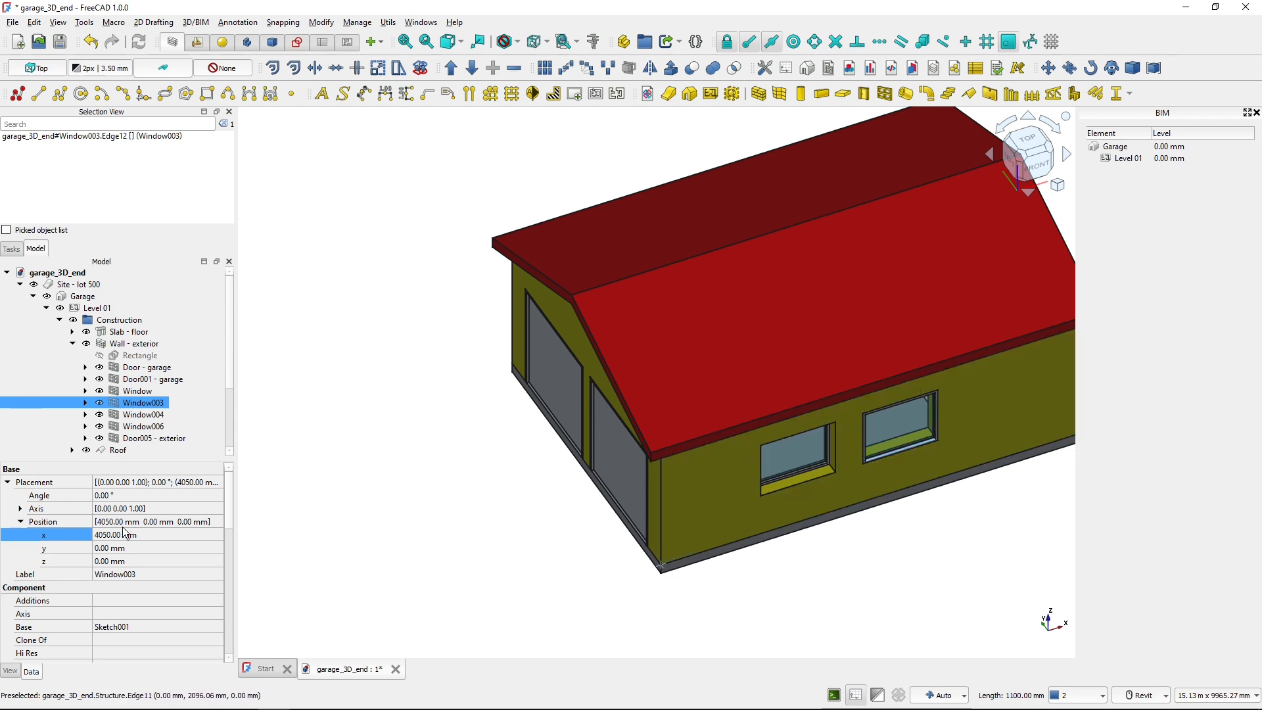
{"action": "key", "text": "ctrl"}
{"action": "key", "text": "ctrl"}
{"action": "key", "text": "ctrl"}
{"action": "key", "text": "ctrl"}
{"action": "key", "text": "ctrl"}
{"action": "key", "text": "ctrl"}
{"action": "key", "text": "ctrl"}
Check the sill height setting in the Window tool's options and close the tool without placing a window.
{"action": "left_click", "coordinate": [357, 528]}
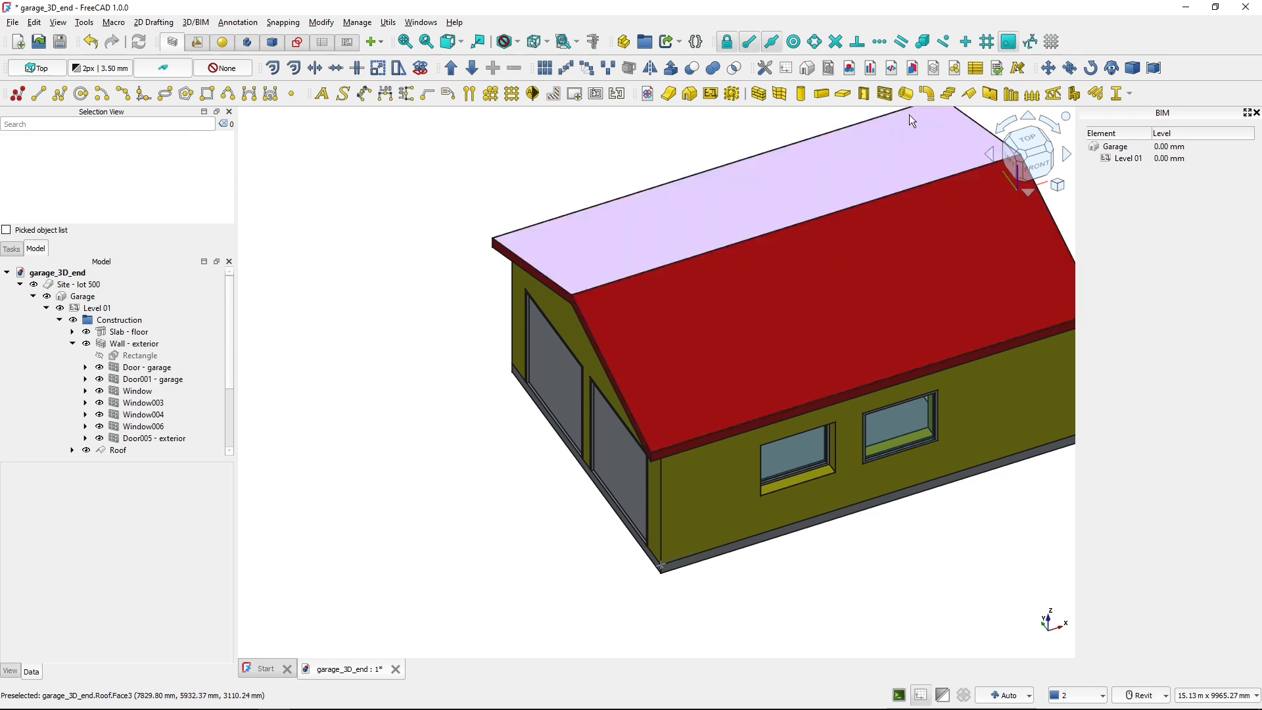
{"action": "left_click", "coordinate": [885, 94]}
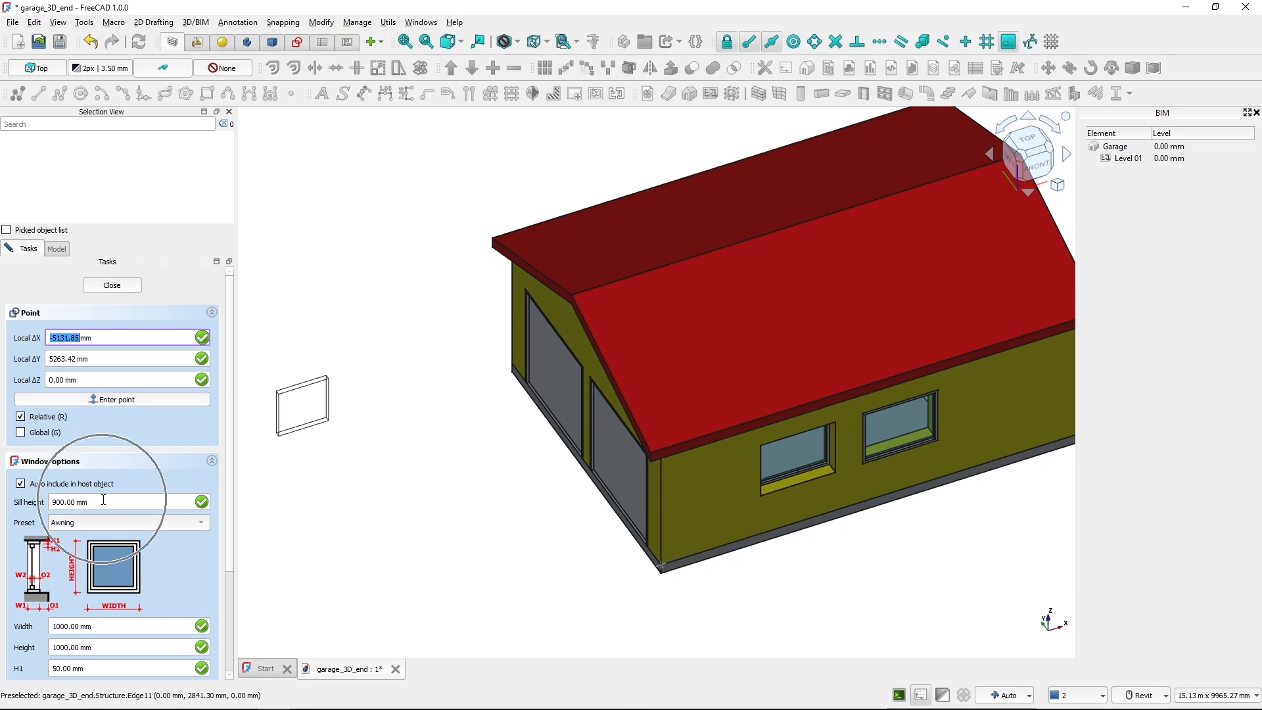
{"action": "left_click", "coordinate": [113, 285]}
Measure the distance from the exterior wall's base edge to the sill edge of the window farther from the garage doors.
{"action": "left_click", "coordinate": [886, 454]}
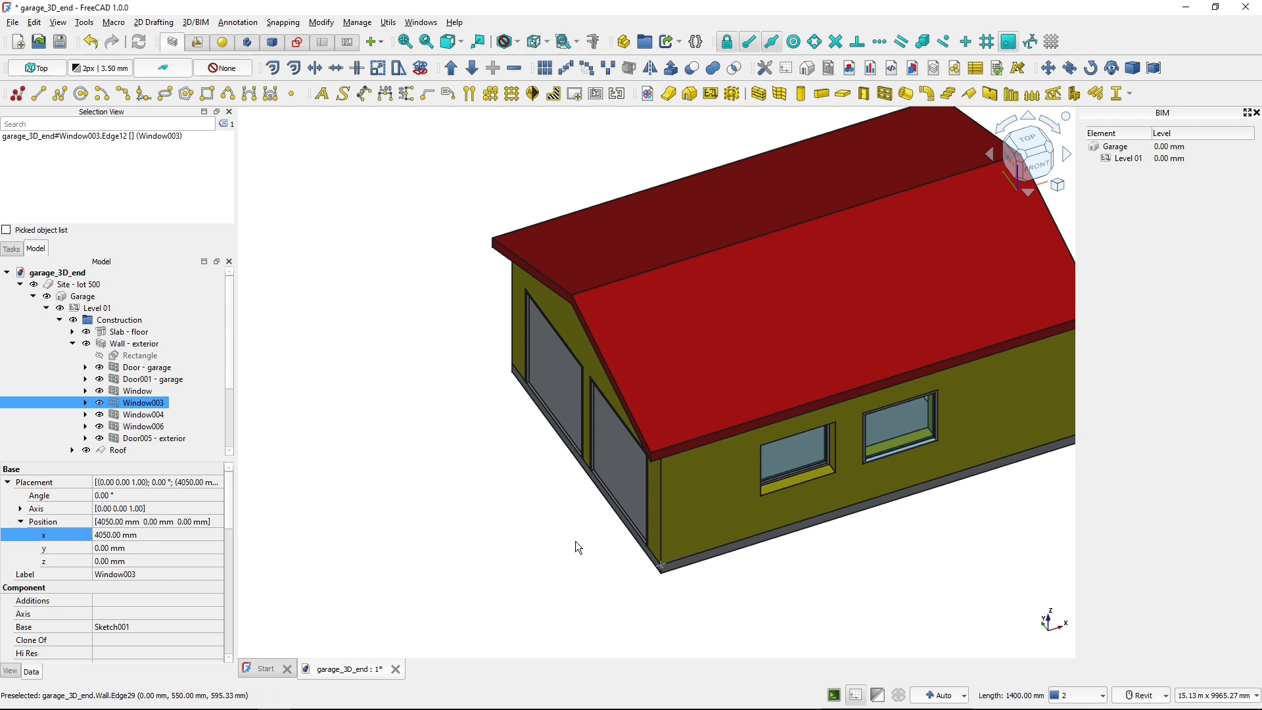
{"action": "left_click", "coordinate": [901, 525]}
{"action": "left_click", "coordinate": [902, 492]}
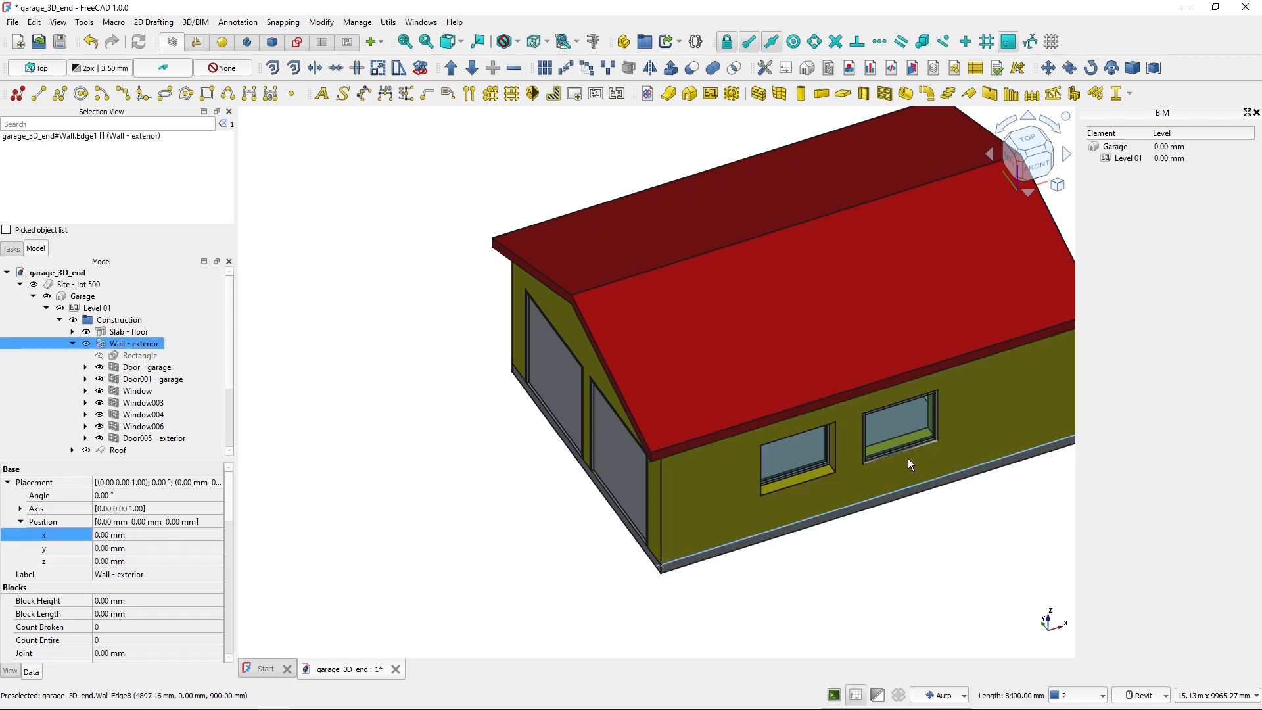
{"action": "left_click", "coordinate": [909, 458], "text": "ctrl"}
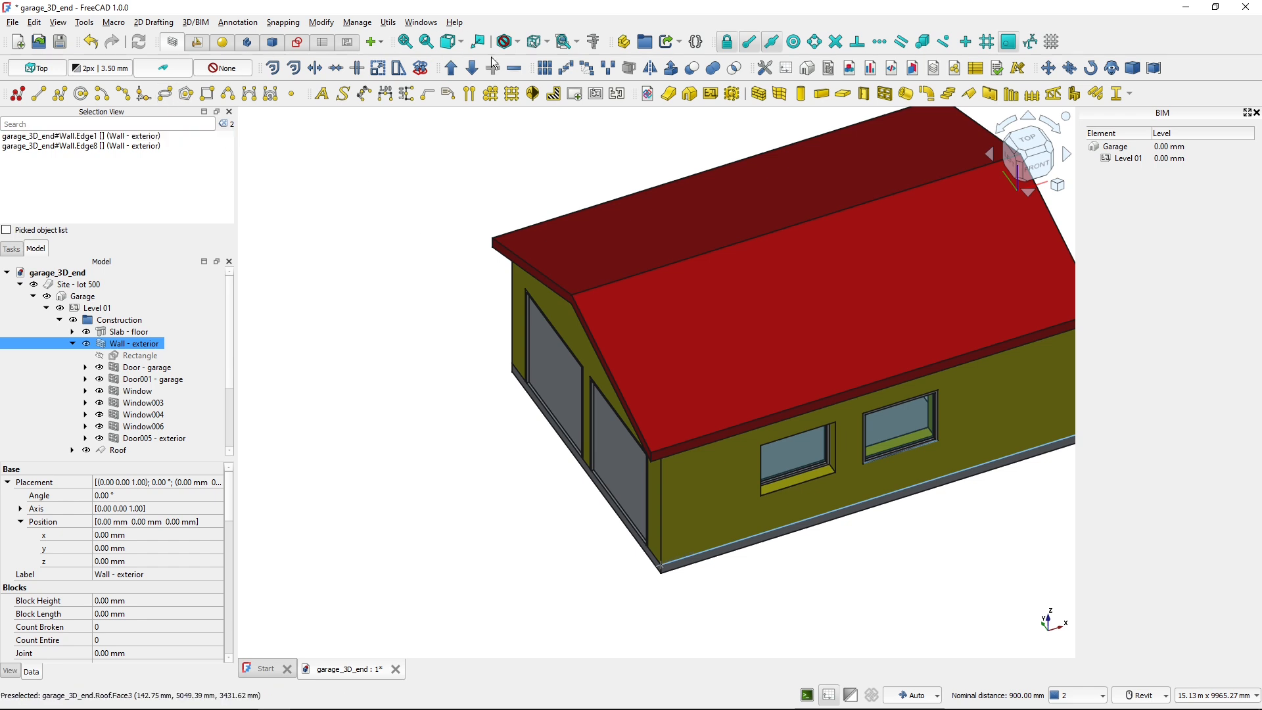
Measure the distance between the two selected exterior wall edges to check the sill height, and close the measurement without saving it.
{"action": "left_click", "coordinate": [593, 41]}
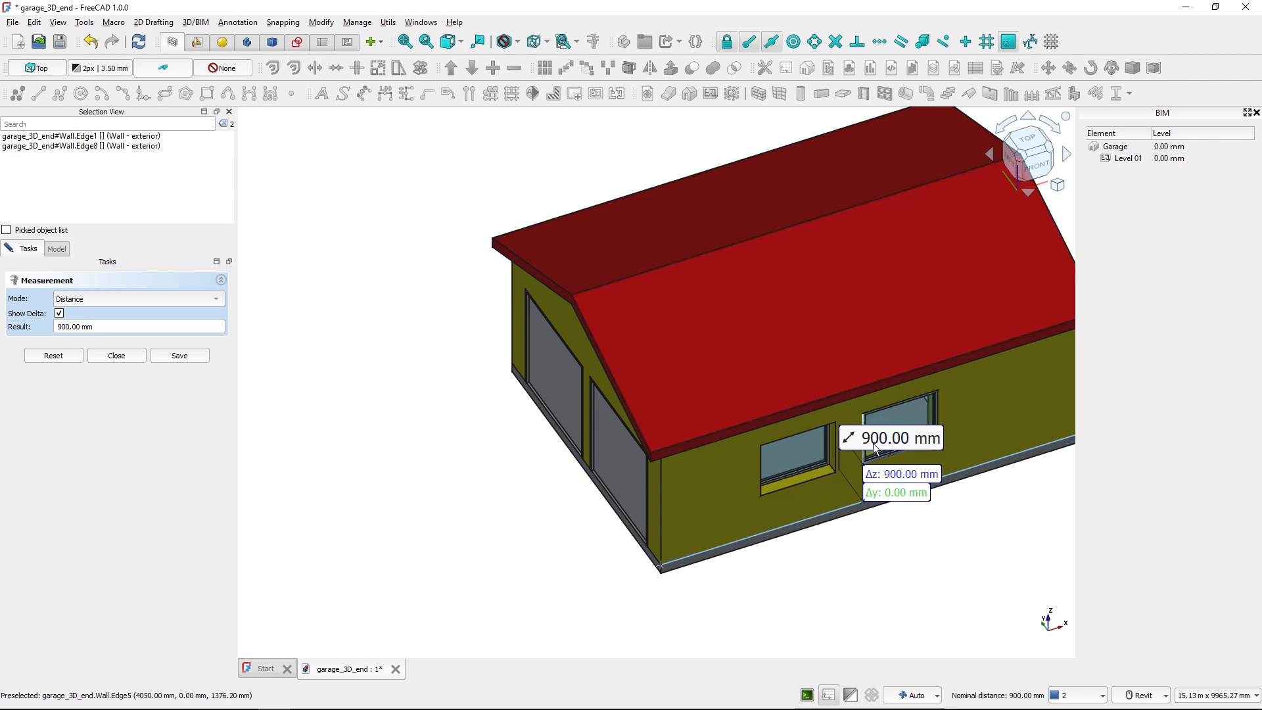
{"action": "key", "text": "ctrl"}
{"action": "key", "text": "ctrl"}
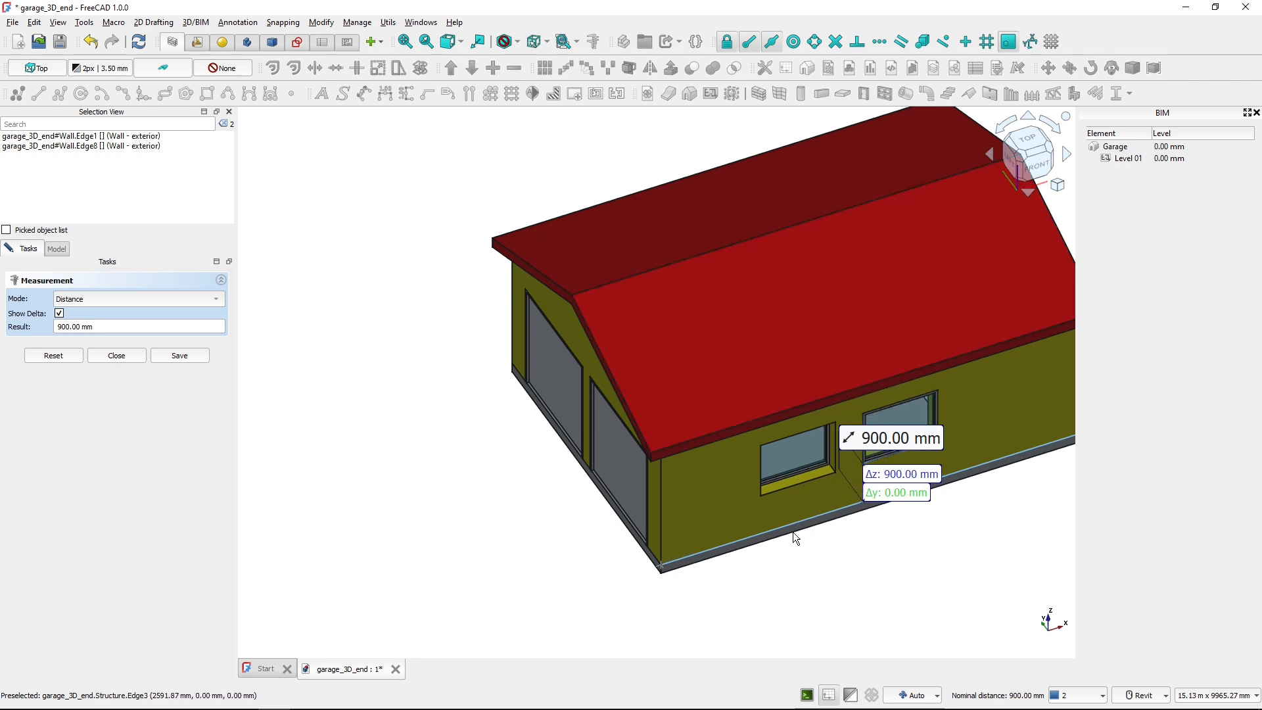
{"action": "left_click", "coordinate": [116, 355]}
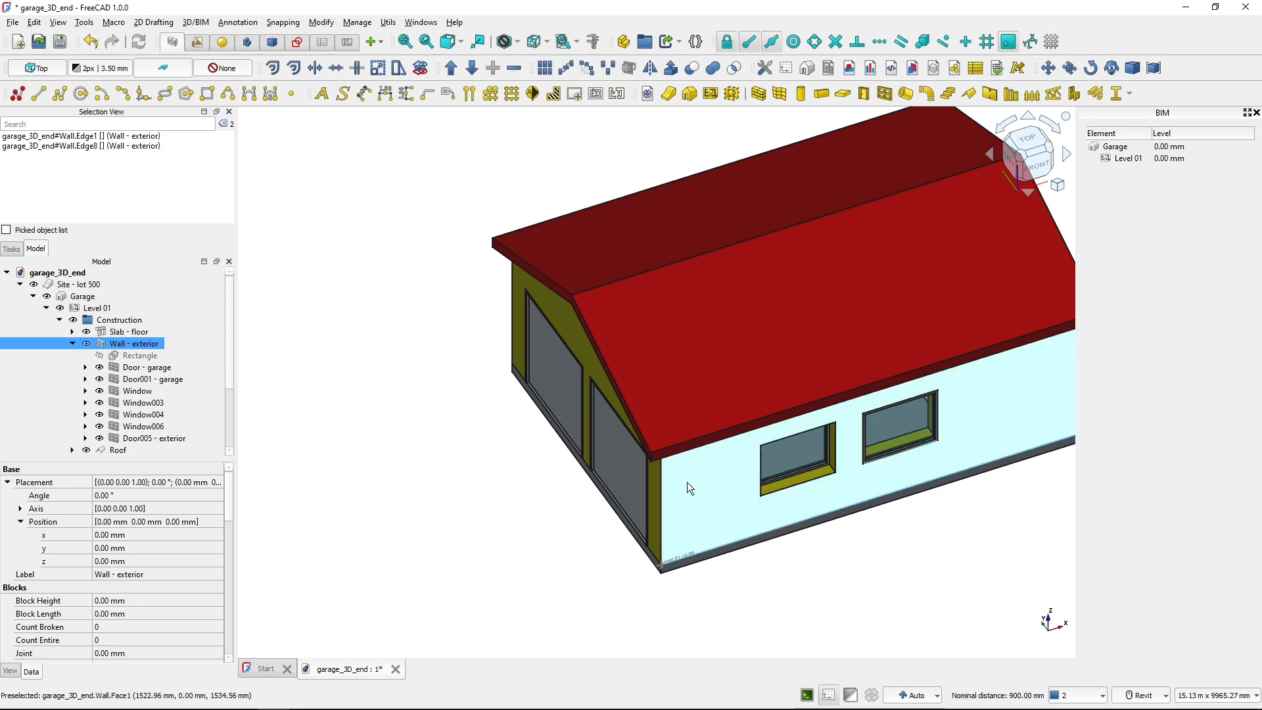
Set the placement Z position of the side-wall window farther from the garage doors to 300 mm.
{"action": "left_click", "coordinate": [895, 450]}
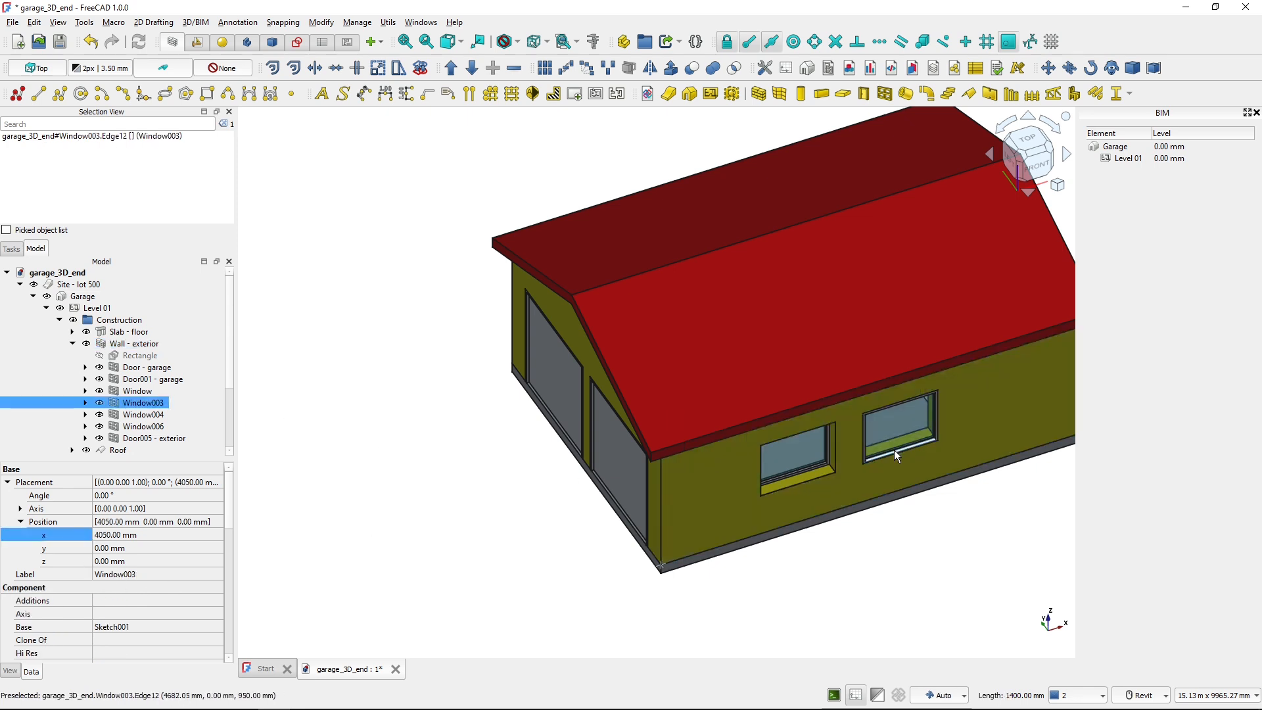
{"action": "left_click", "coordinate": [145, 562]}
{"action": "type", "text": "00"}
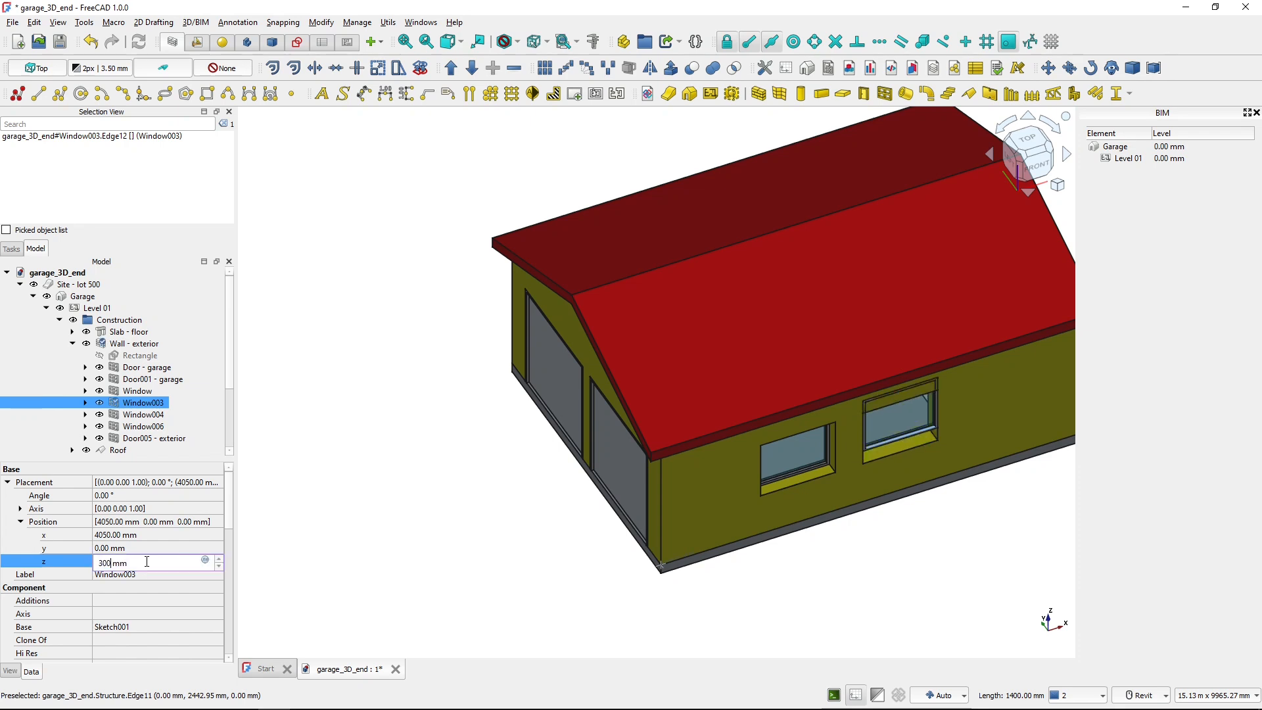
{"action": "key", "text": "Return"}
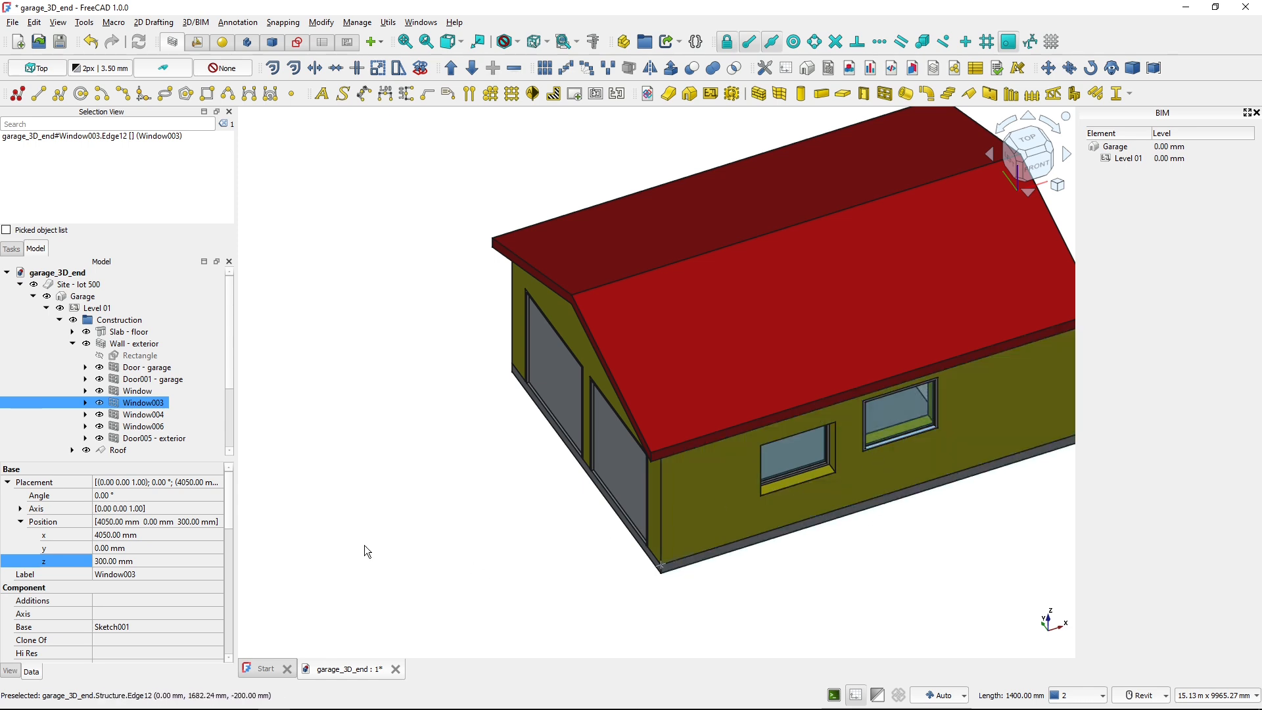
{"action": "left_click", "coordinate": [466, 543]}
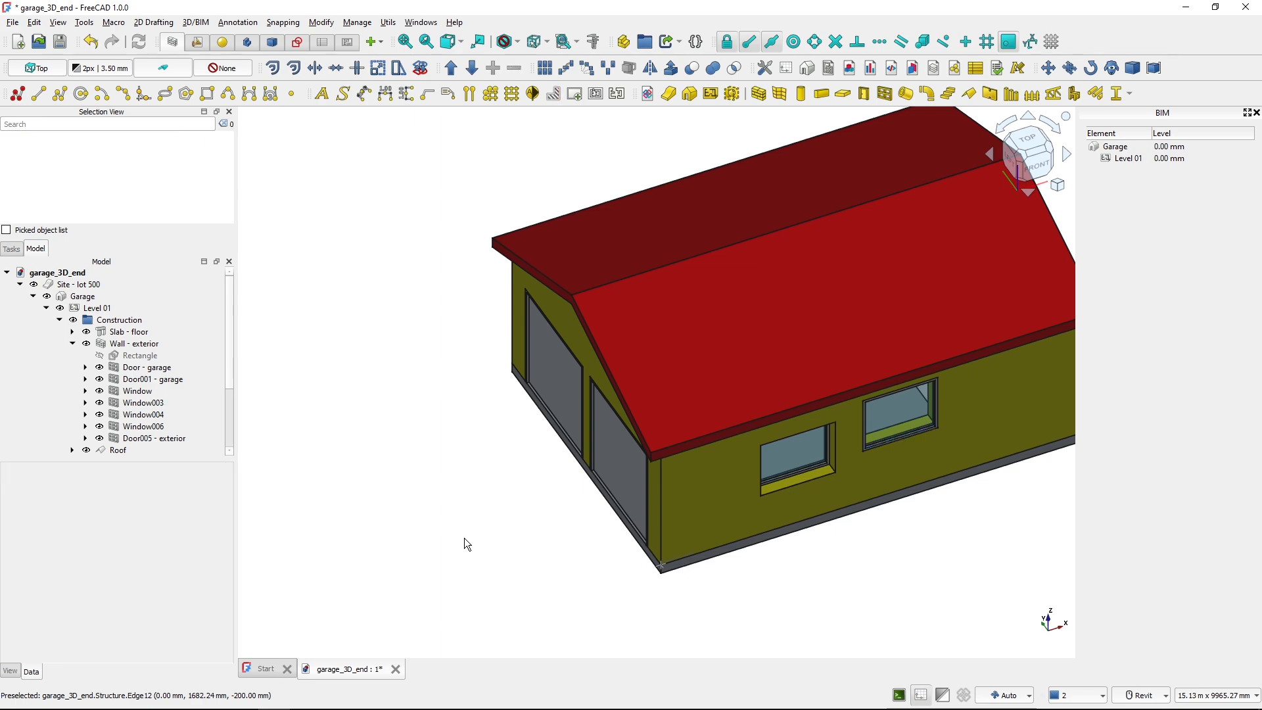
Hide the roof to expose the garage interior and the exterior door in the opposite side wall.
{"action": "left_click", "coordinate": [759, 295]}
{"action": "key", "text": "space"}
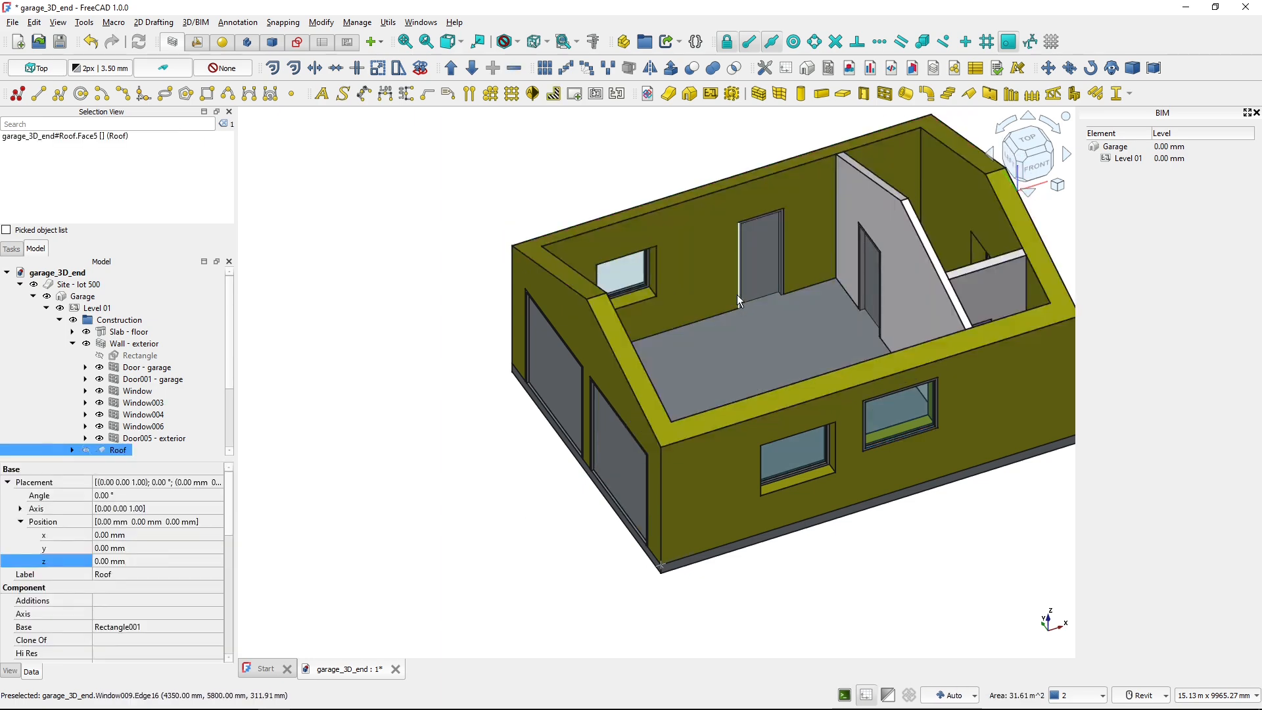
{"action": "middle_click_drag", "start_coordinate": [736, 294], "coordinate": [833, 448], "text": "shift"}
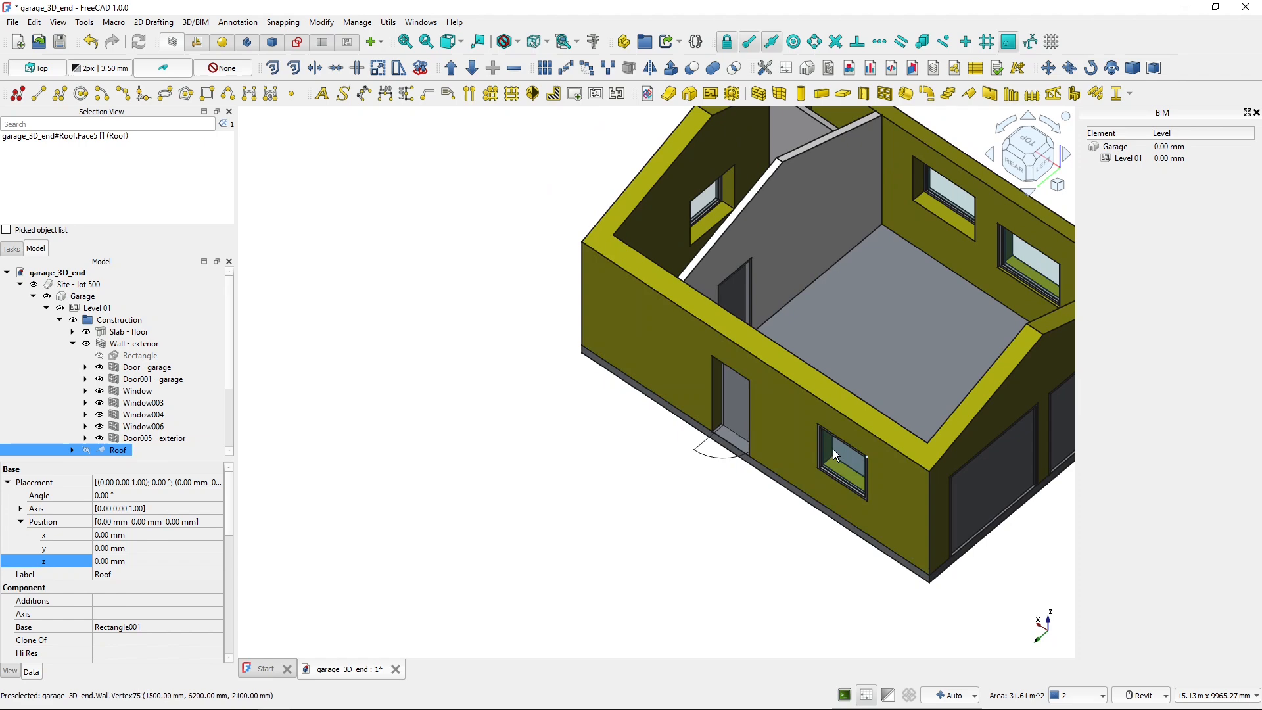
{"action": "scroll", "coordinate": [833, 449], "scroll_direction": "up", "scroll_amount": 2}
Invert the opening direction of the exterior door so it swings into the garage.
{"action": "left_click", "coordinate": [711, 412]}
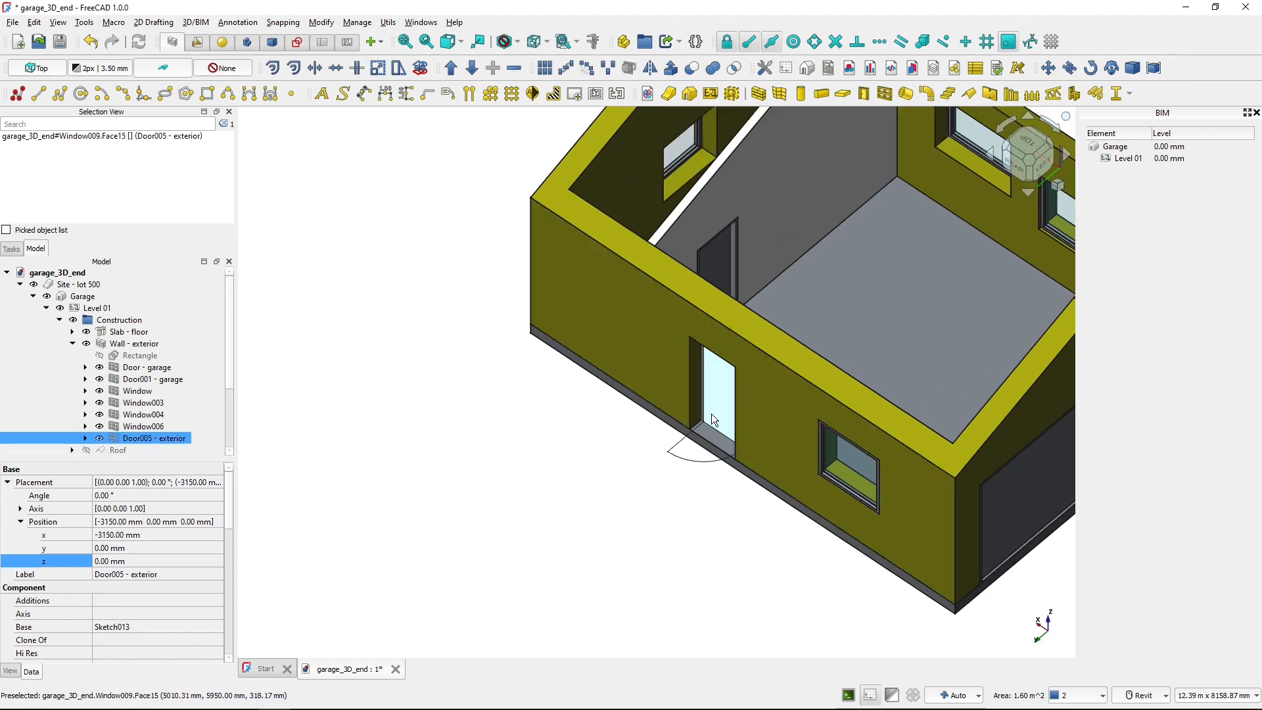
{"action": "mouse_move", "coordinate": [711, 408]}
{"action": "middle_mouse_down", "text": "shift"}
{"action": "mouse_move", "coordinate": [529, 422]}
{"action": "mouse_move", "coordinate": [710, 405]}
{"action": "middle_mouse_up", "text": "shift"}
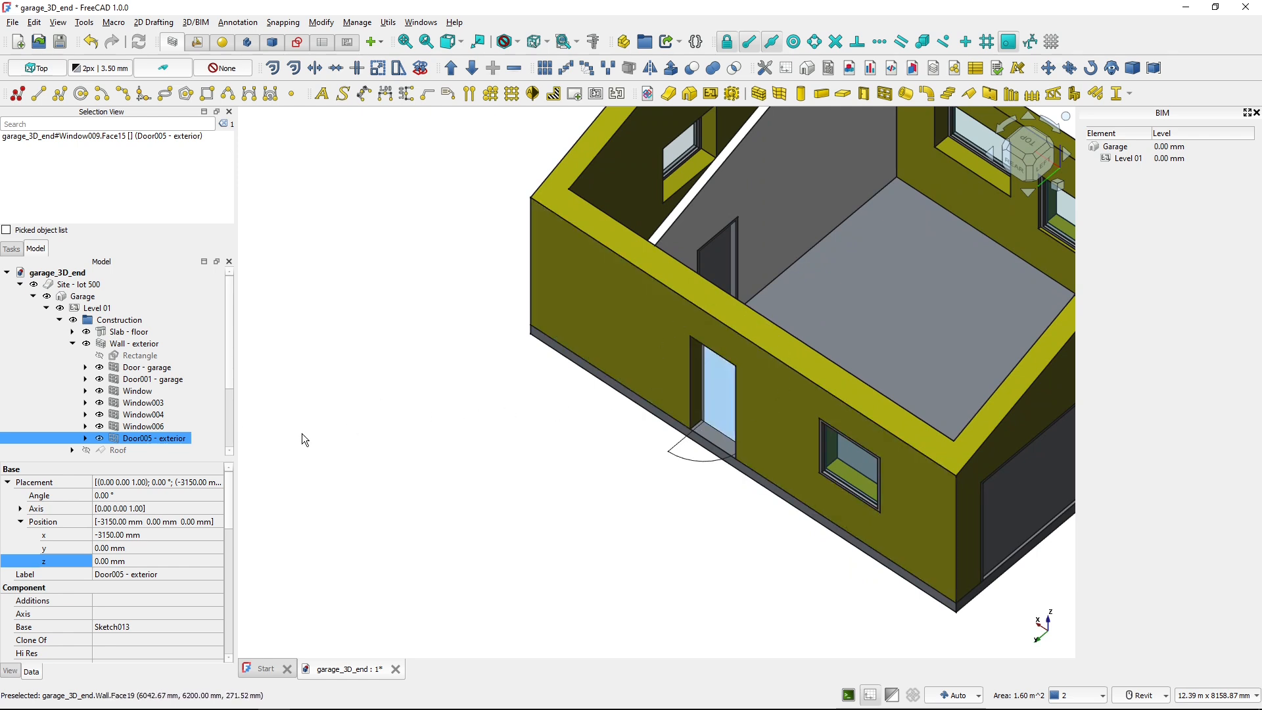
{"action": "right_click", "coordinate": [151, 435]}
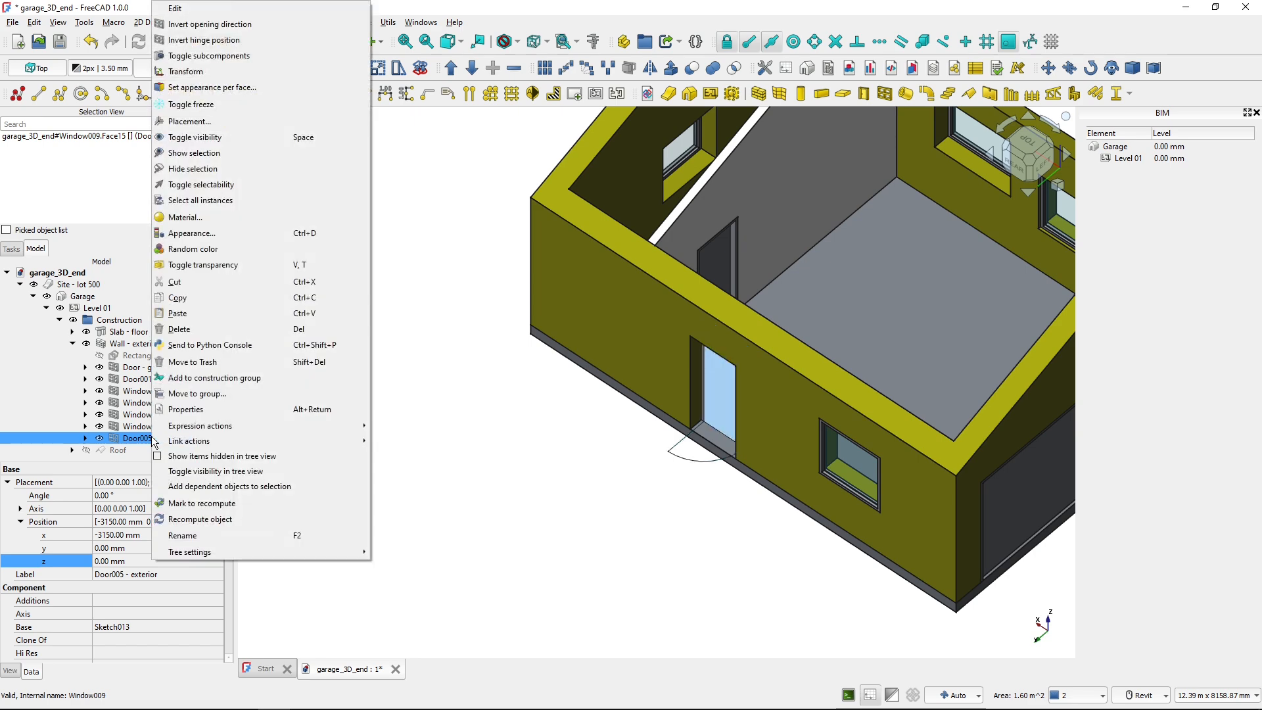
{"action": "left_click", "coordinate": [204, 25]}
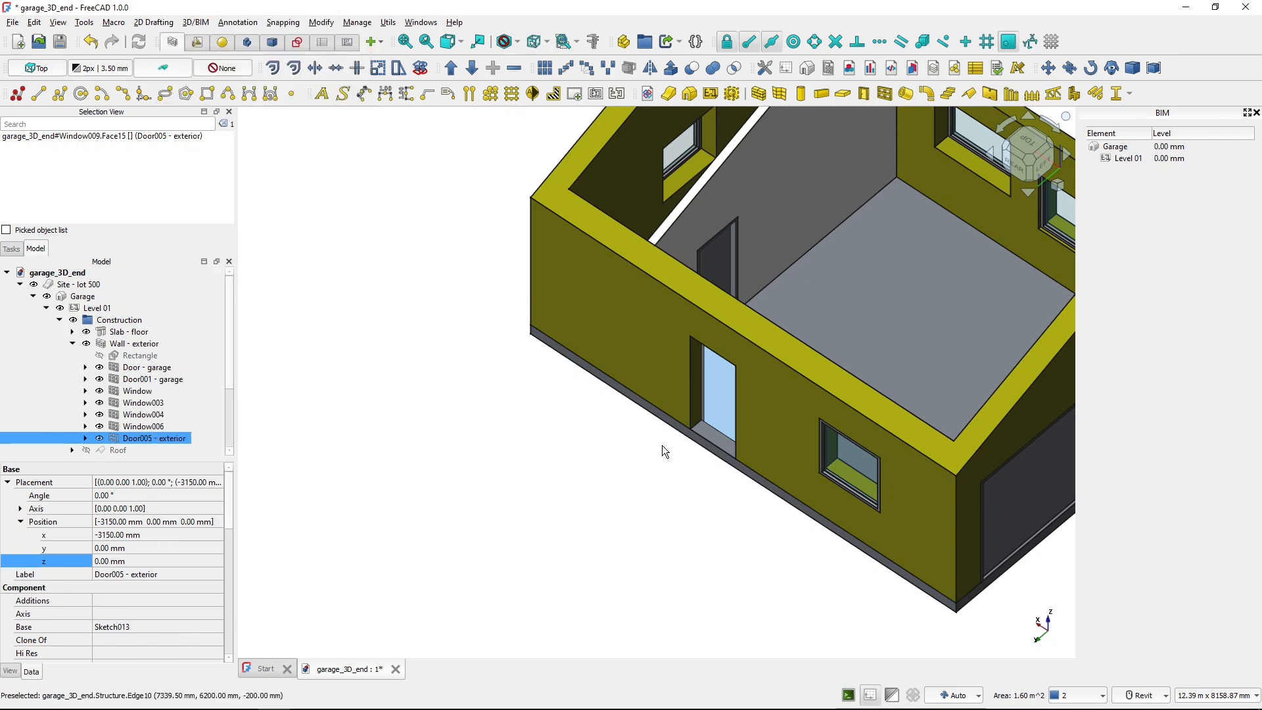
{"action": "middle_click_drag", "start_coordinate": [681, 459], "coordinate": [436, 467], "text": "shift"}
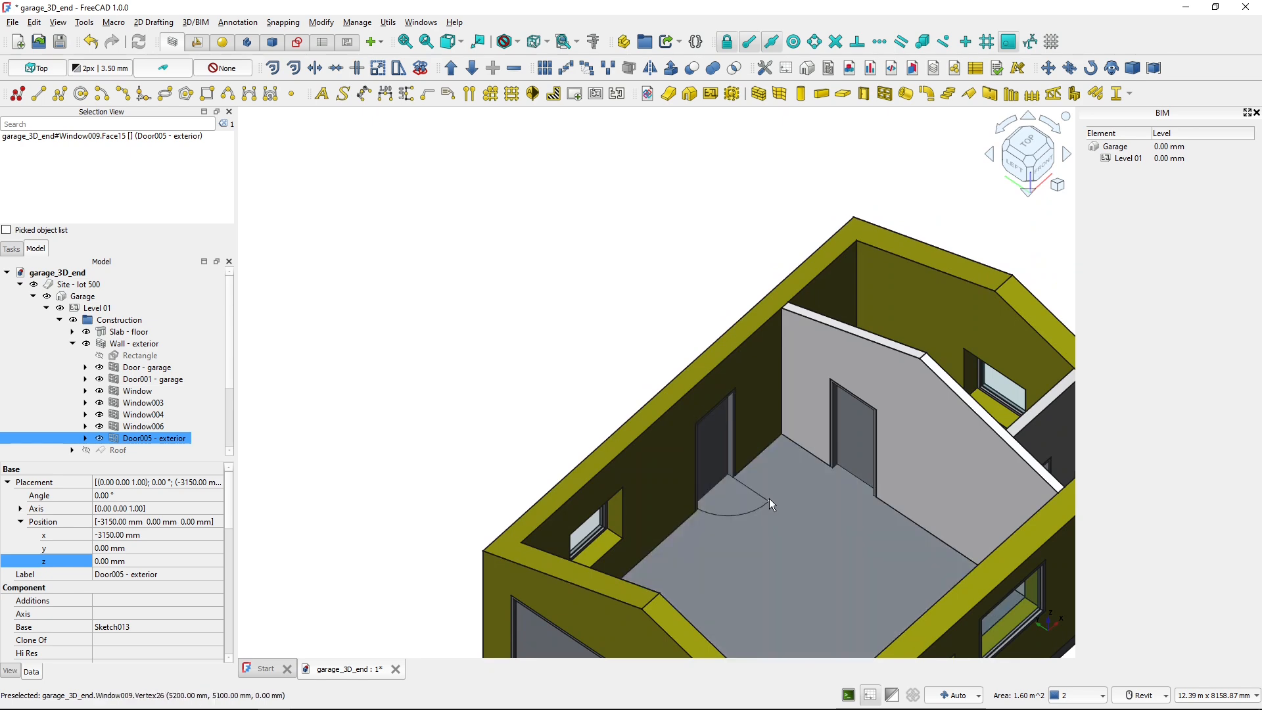
Invert the hinge position of the exterior door.
{"action": "right_click", "coordinate": [158, 437]}
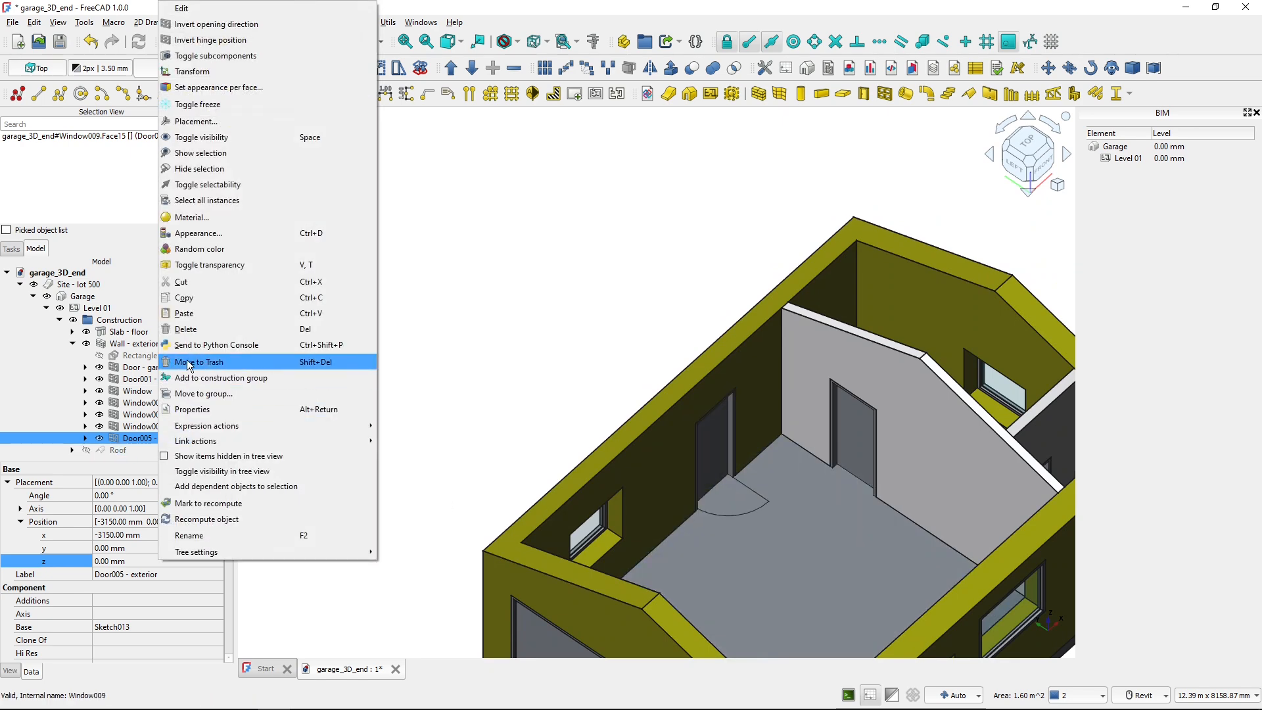
{"action": "left_click", "coordinate": [212, 45]}
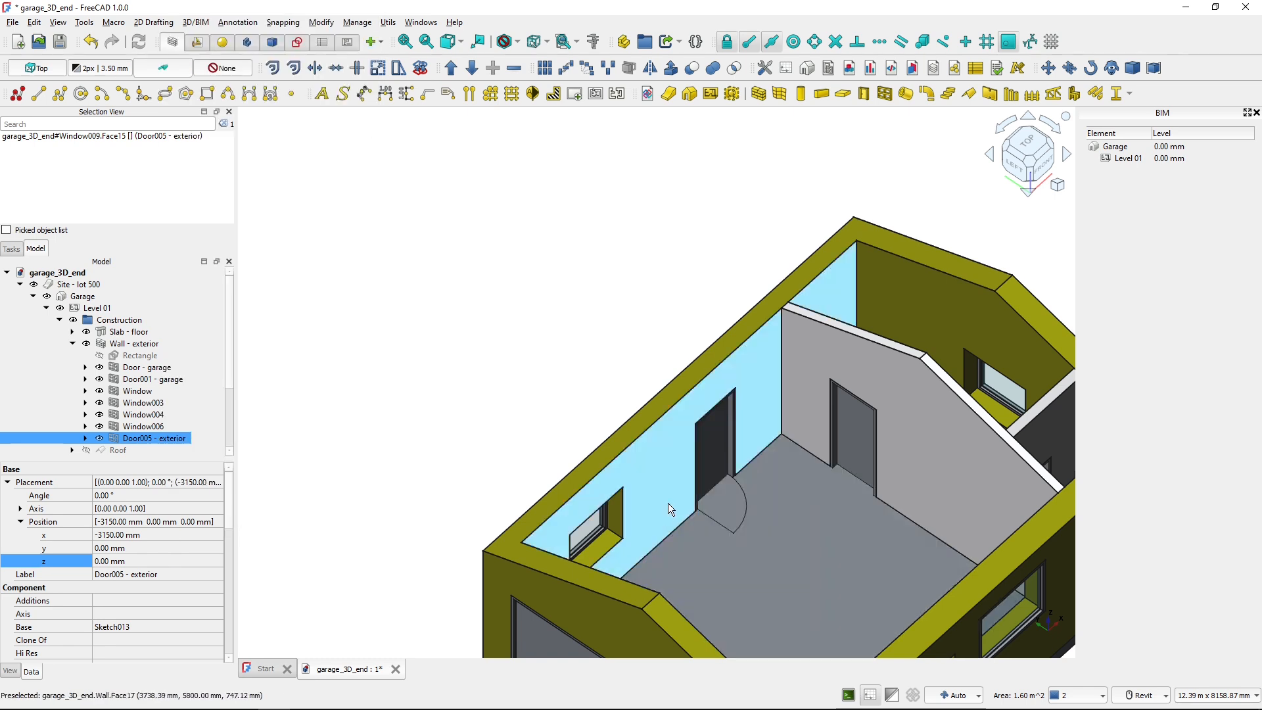
{"action": "middle_click_drag", "start_coordinate": [670, 513], "coordinate": [622, 496], "text": "shift"}
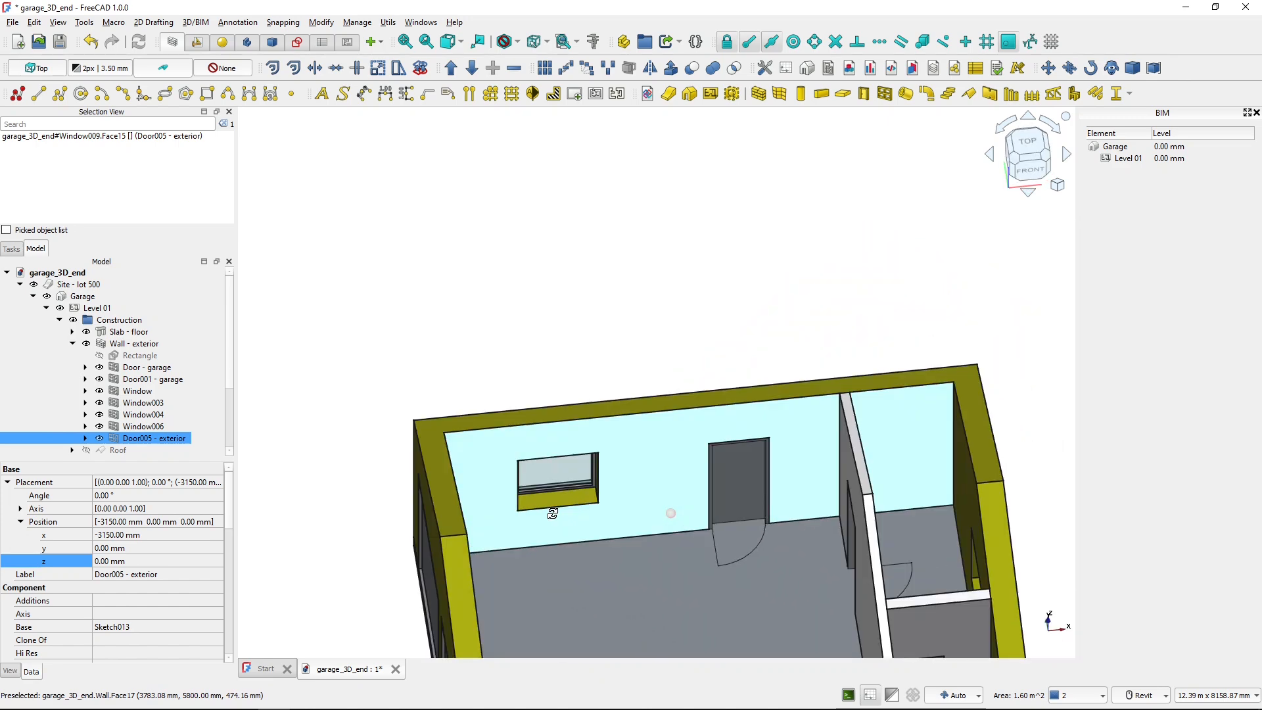
{"action": "middle_click_drag", "start_coordinate": [732, 562], "coordinate": [688, 588], "text": "shift"}
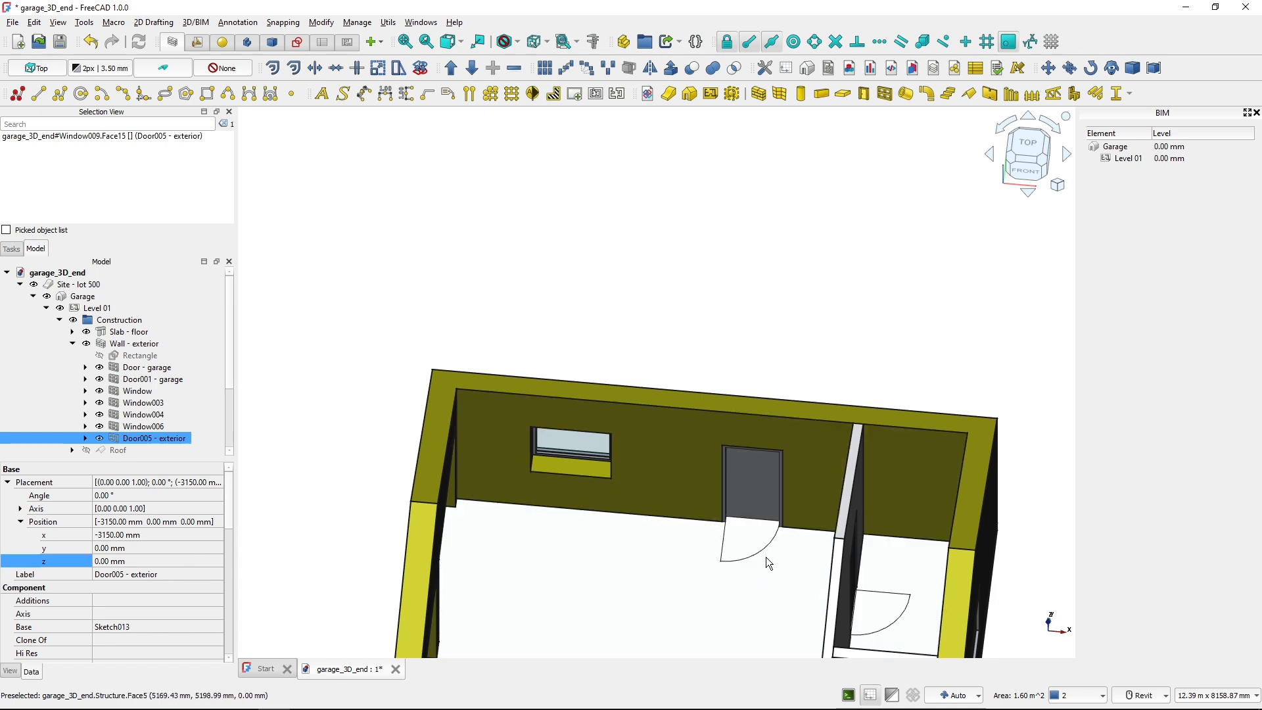
Turn off the exterior door's plan symbol by setting Symbol Plan to false.
{"action": "left_click_drag", "start_coordinate": [228, 512], "coordinate": [249, 662]}
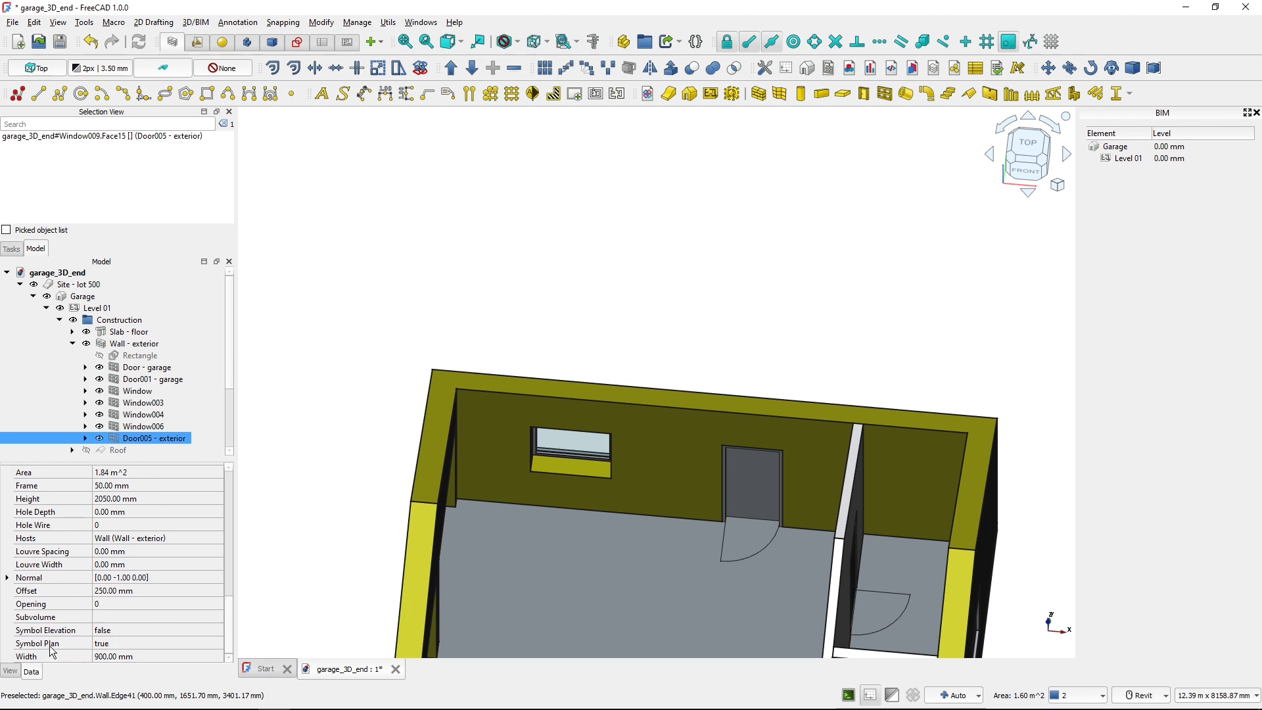
{"action": "left_click", "coordinate": [123, 643]}
{"action": "left_click", "coordinate": [124, 642]}
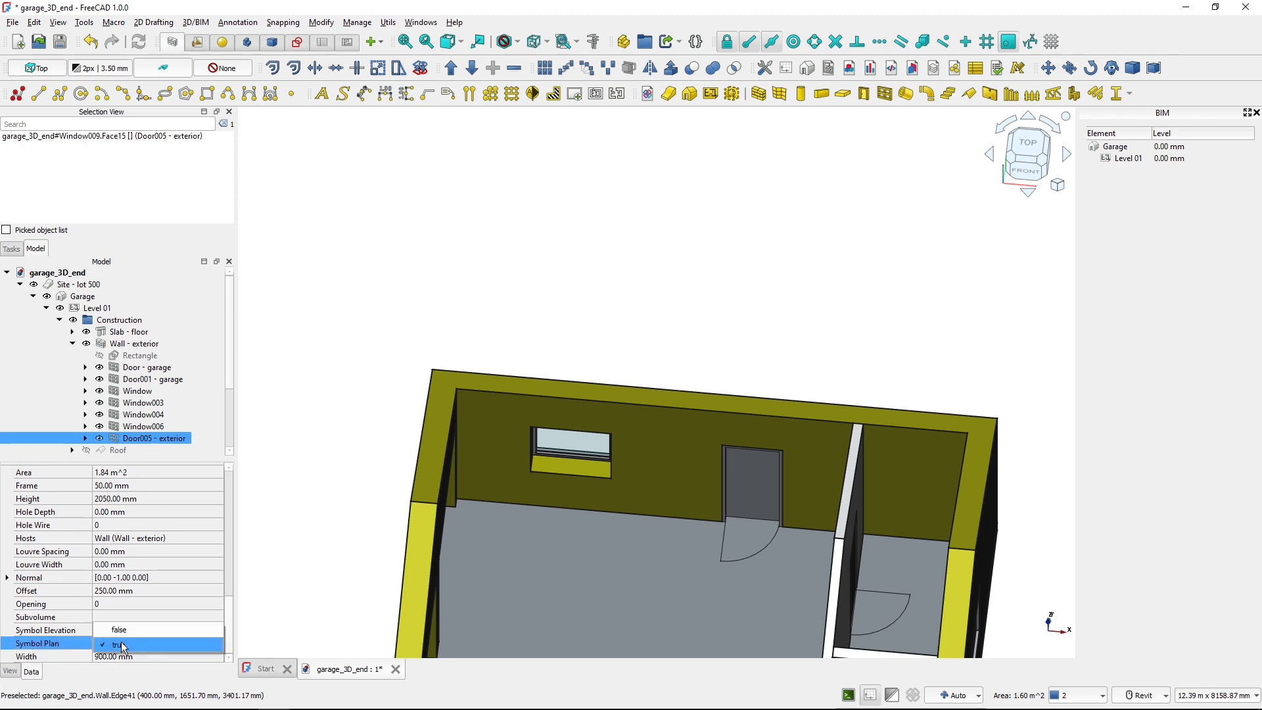
{"action": "left_click", "coordinate": [124, 648]}
{"action": "left_click", "coordinate": [813, 341]}
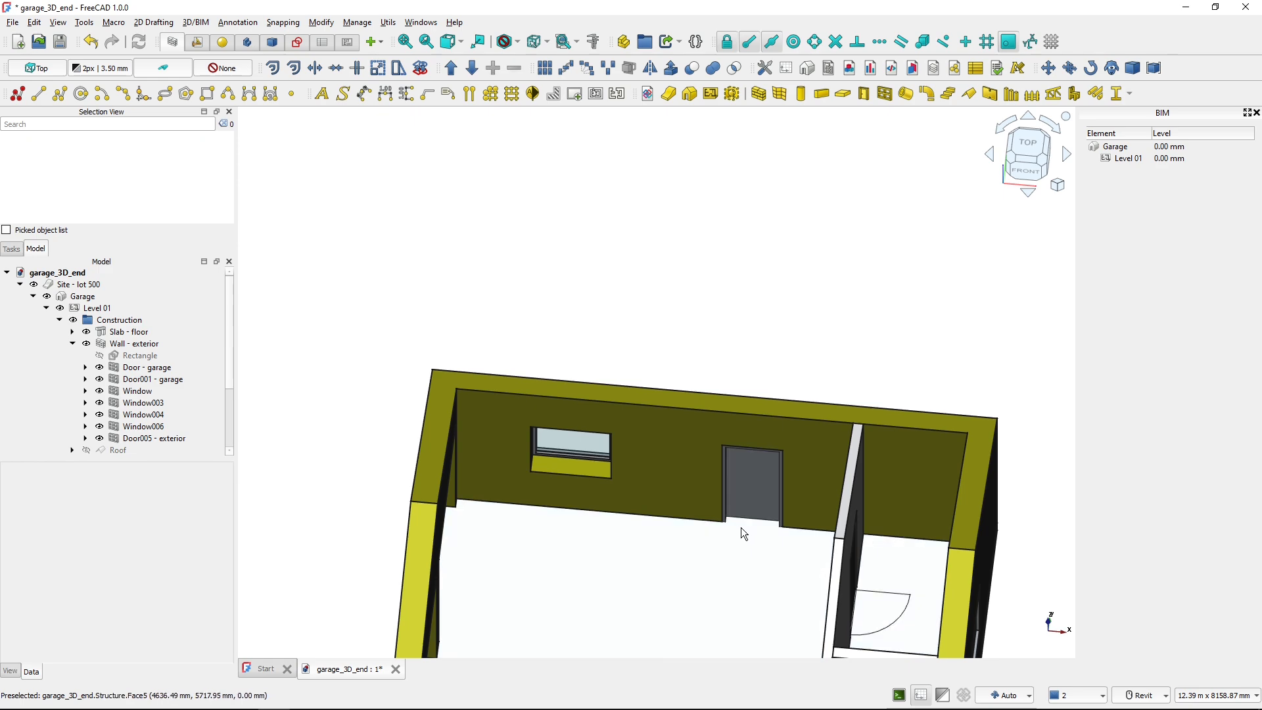
Turn on the exterior door's elevation symbol by setting Symbol Elevation to true.
{"action": "middle_click_drag", "start_coordinate": [708, 527], "coordinate": [752, 558], "text": "shift"}
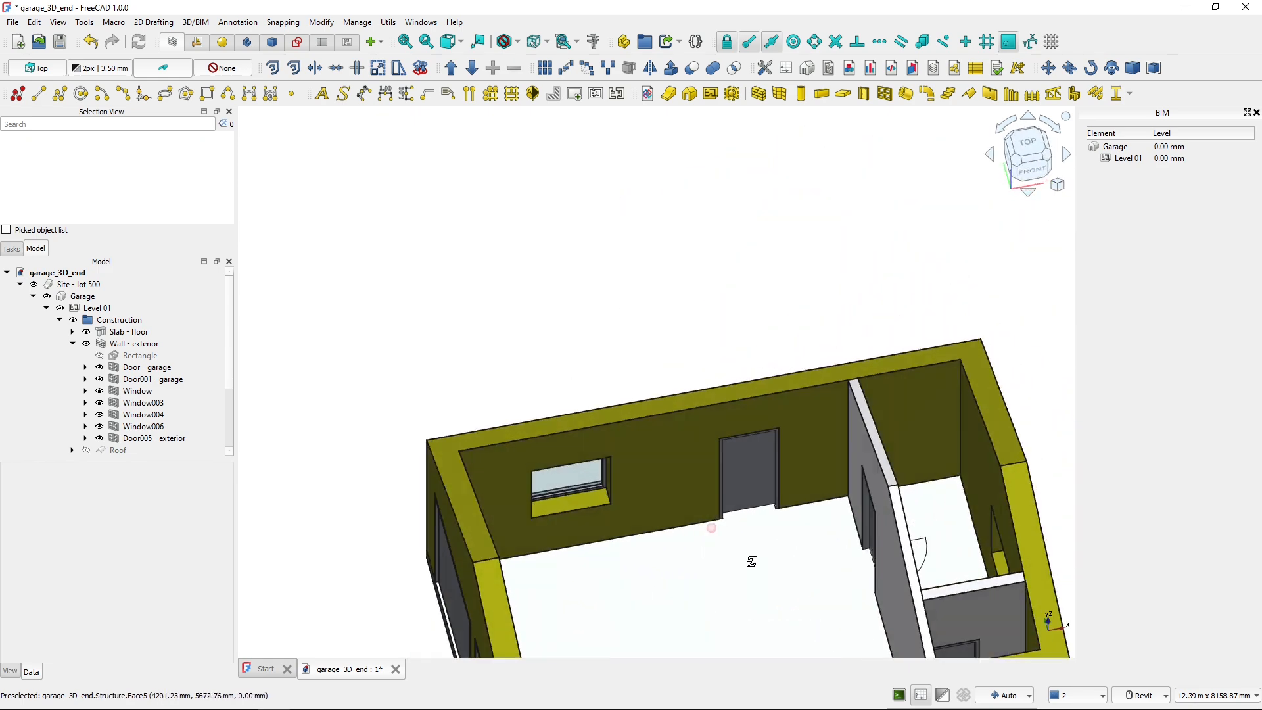
{"action": "left_click", "coordinate": [747, 488]}
{"action": "scroll", "coordinate": [127, 595], "scroll_direction": "down", "scroll_amount": 1}
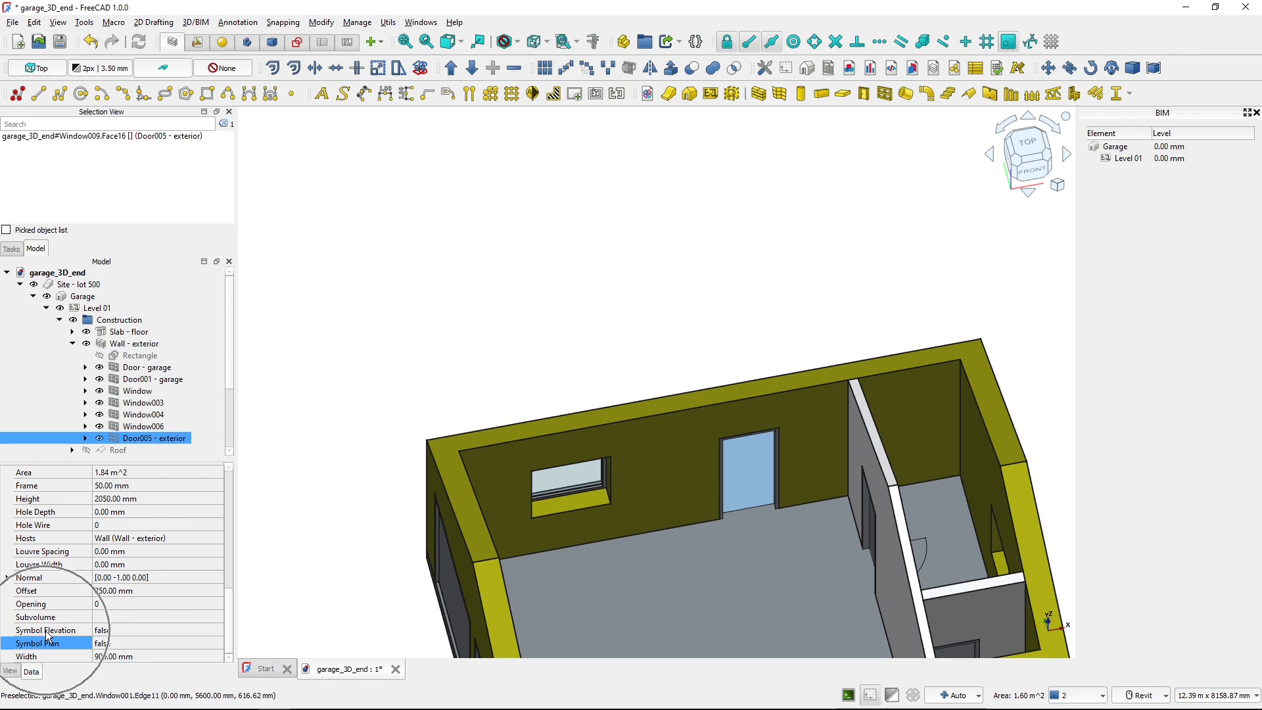
{"action": "left_click", "coordinate": [135, 629]}
{"action": "left_click", "coordinate": [147, 630]}
{"action": "left_click", "coordinate": [145, 646]}
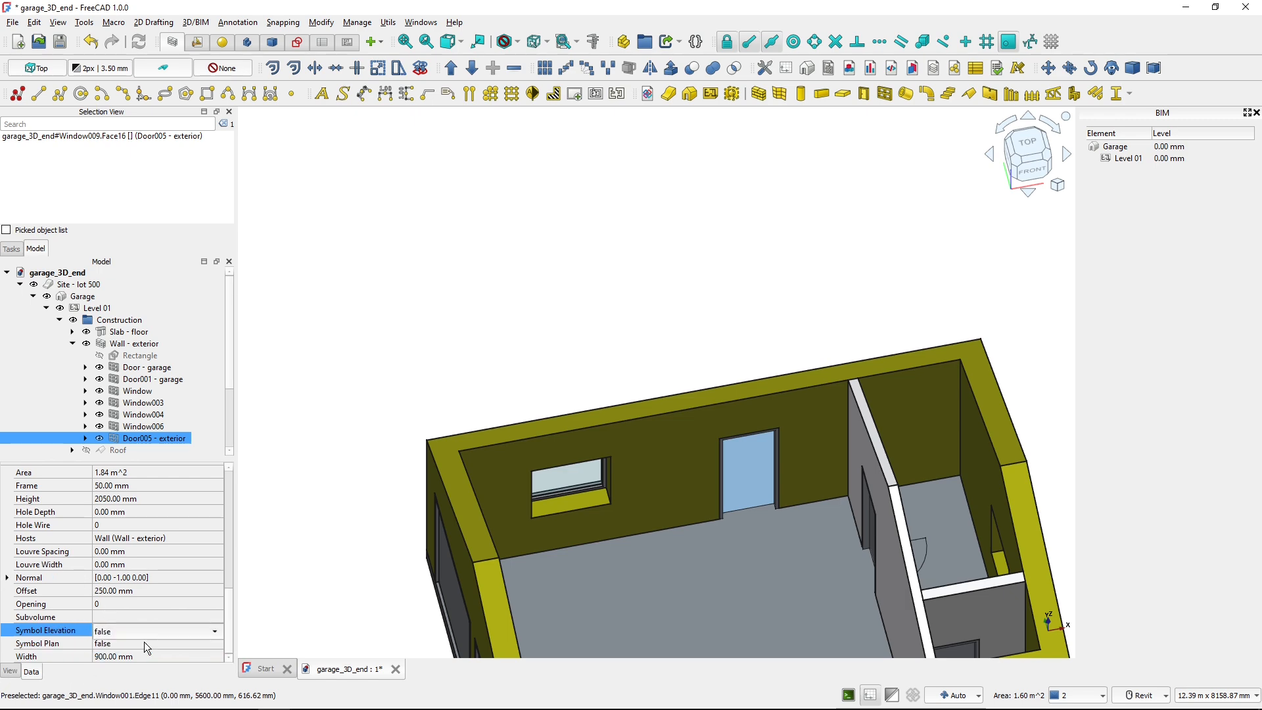
{"action": "left_click", "coordinate": [680, 325]}
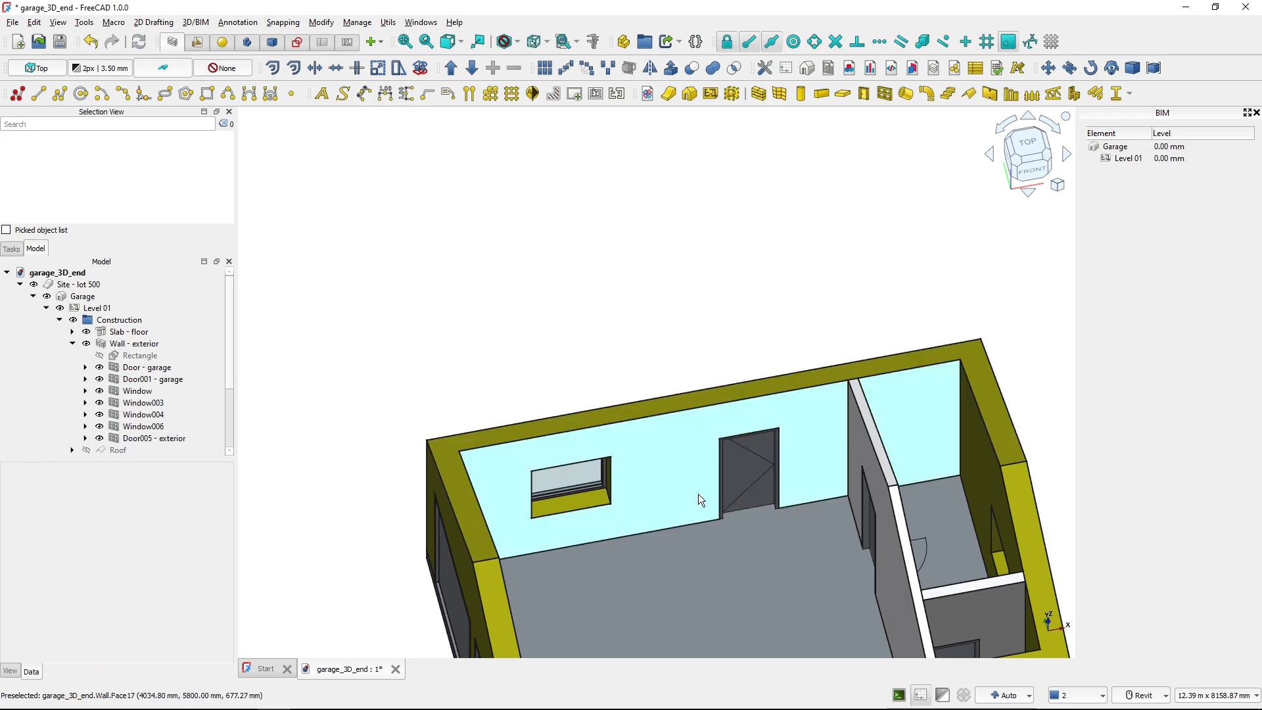
{"action": "middle_click_drag", "start_coordinate": [698, 494], "coordinate": [522, 362], "text": "shift"}
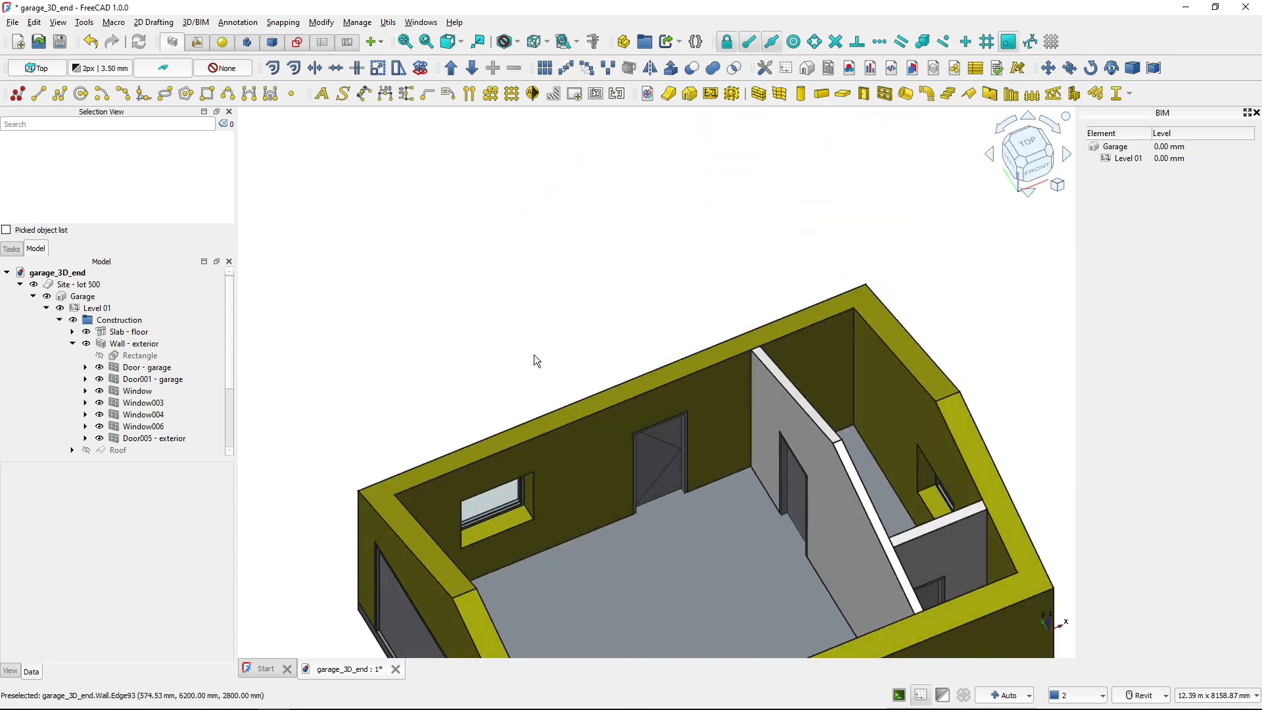
Set the exterior door's Opening value to 100 and view the fully open leaf.
{"action": "left_click", "coordinate": [654, 476]}
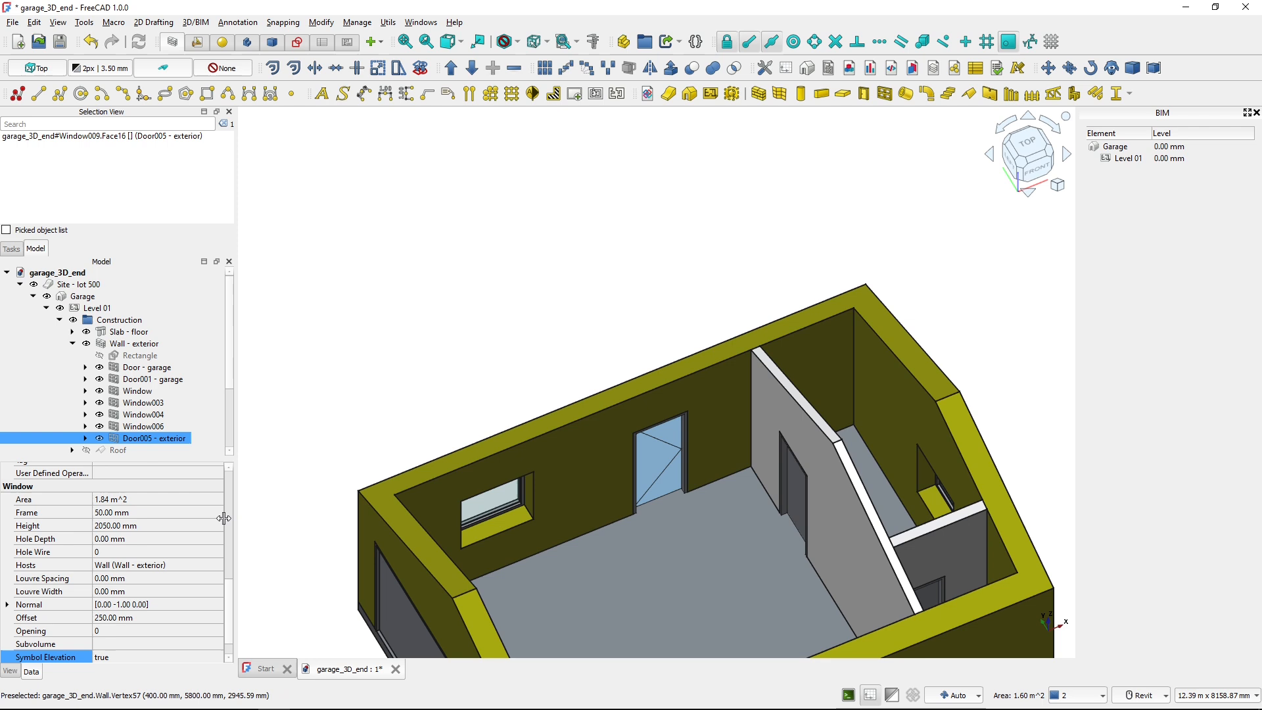
{"action": "scroll", "coordinate": [156, 610], "scroll_direction": "down", "scroll_amount": 1}
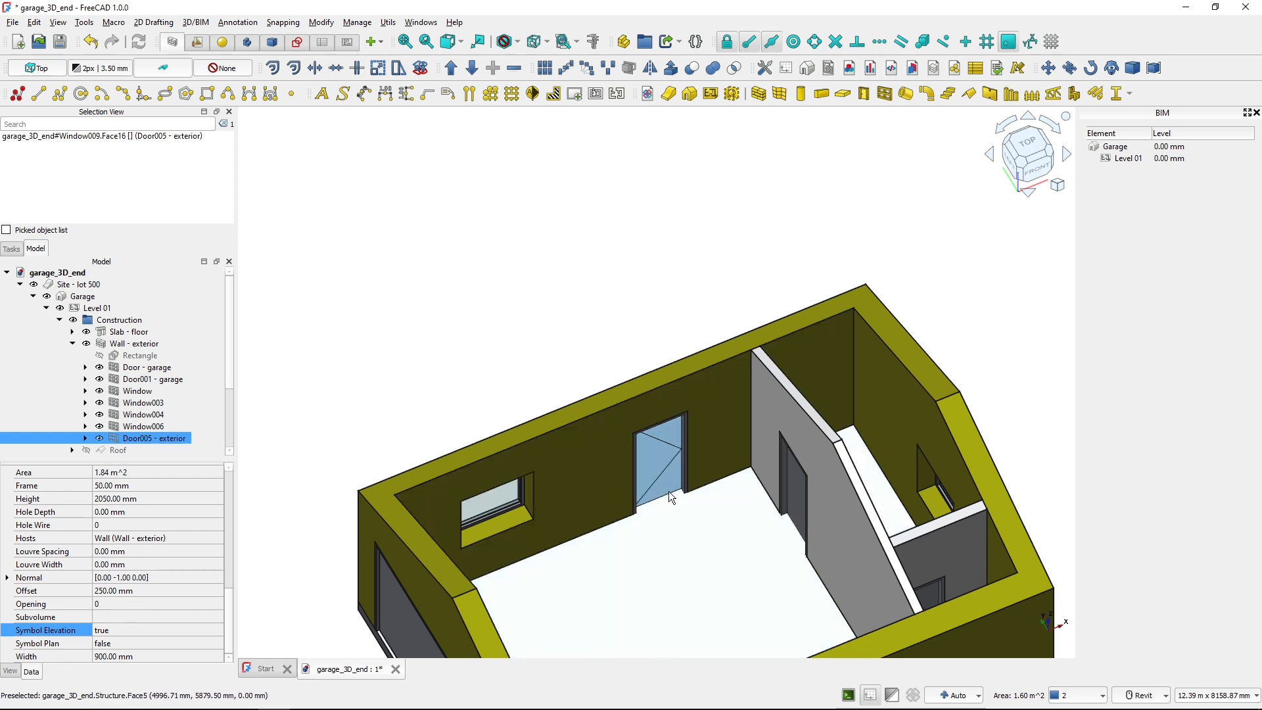
{"action": "left_click", "coordinate": [121, 602]}
{"action": "type", "text": "10"}
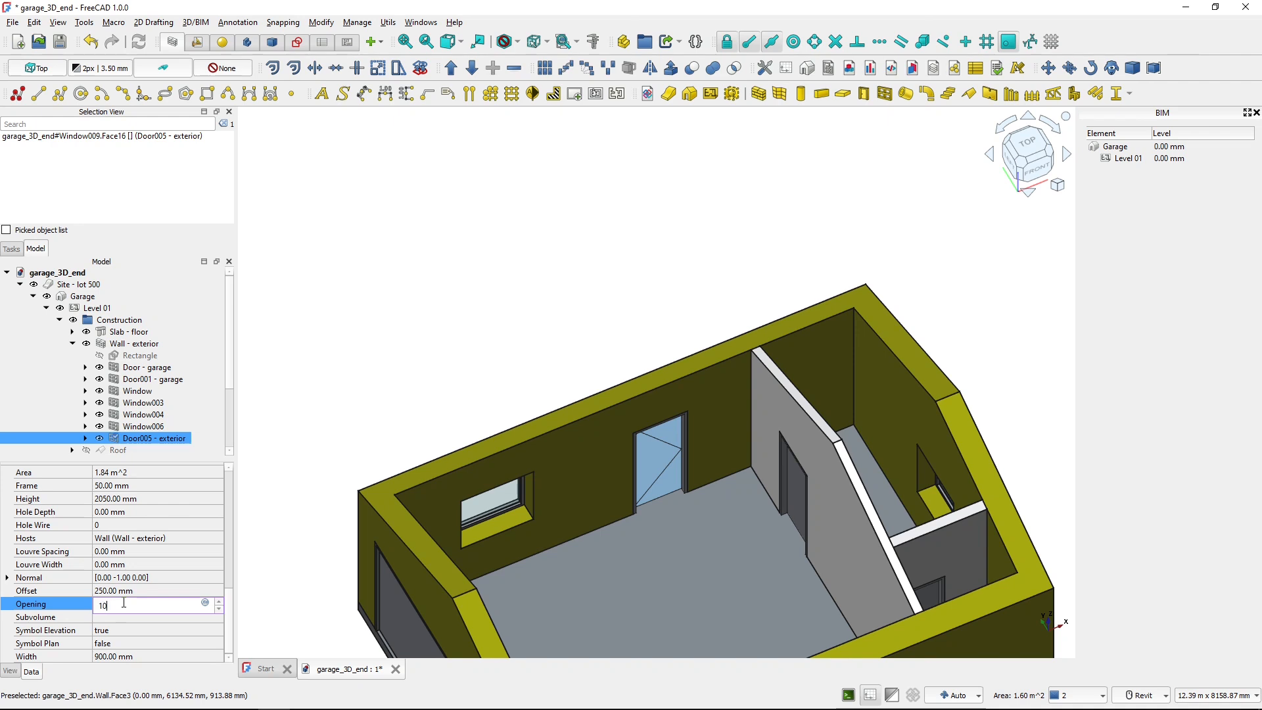
{"action": "type", "text": "0"}
{"action": "key", "text": "Return"}
{"action": "middle_click_drag", "start_coordinate": [619, 514], "coordinate": [558, 495], "text": "shift"}
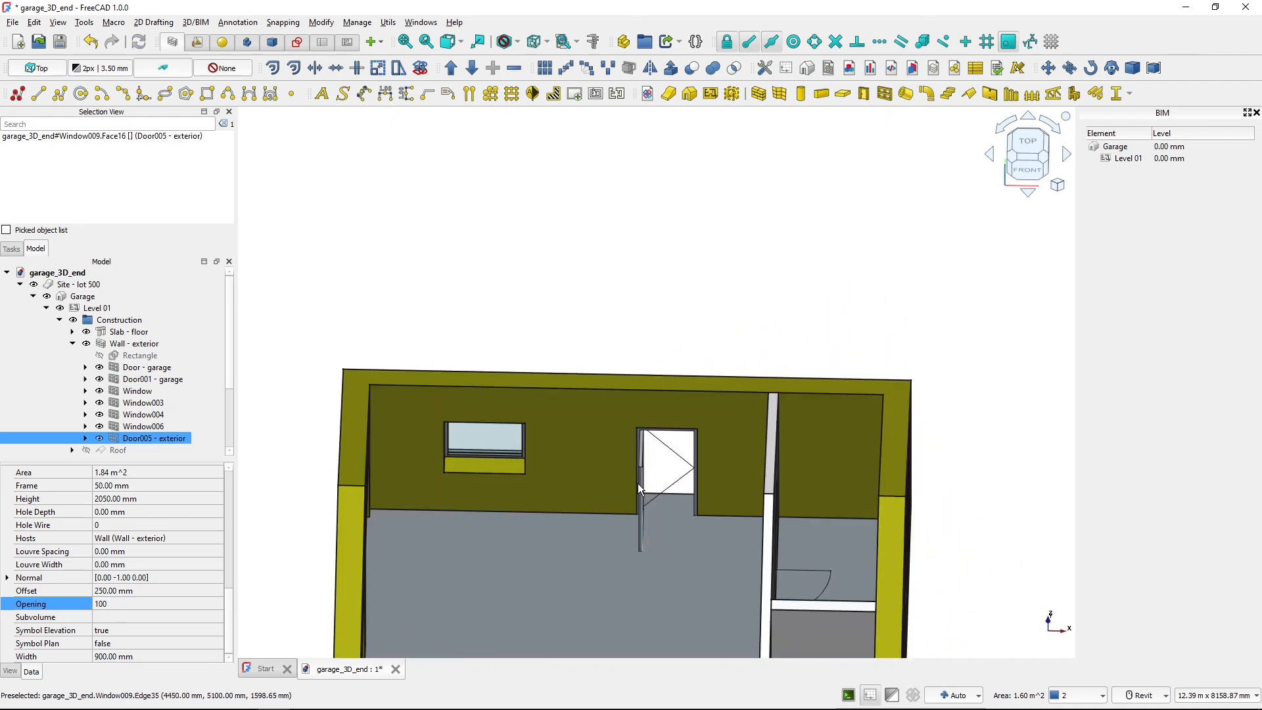
{"action": "middle_click_drag", "start_coordinate": [634, 485], "coordinate": [704, 487], "text": "shift"}
Set the exterior door's Opening value to 50 and view the half-open leaf.
{"action": "left_click", "coordinate": [151, 602]}
{"action": "type", "text": "50"}
{"action": "key", "text": "Return"}
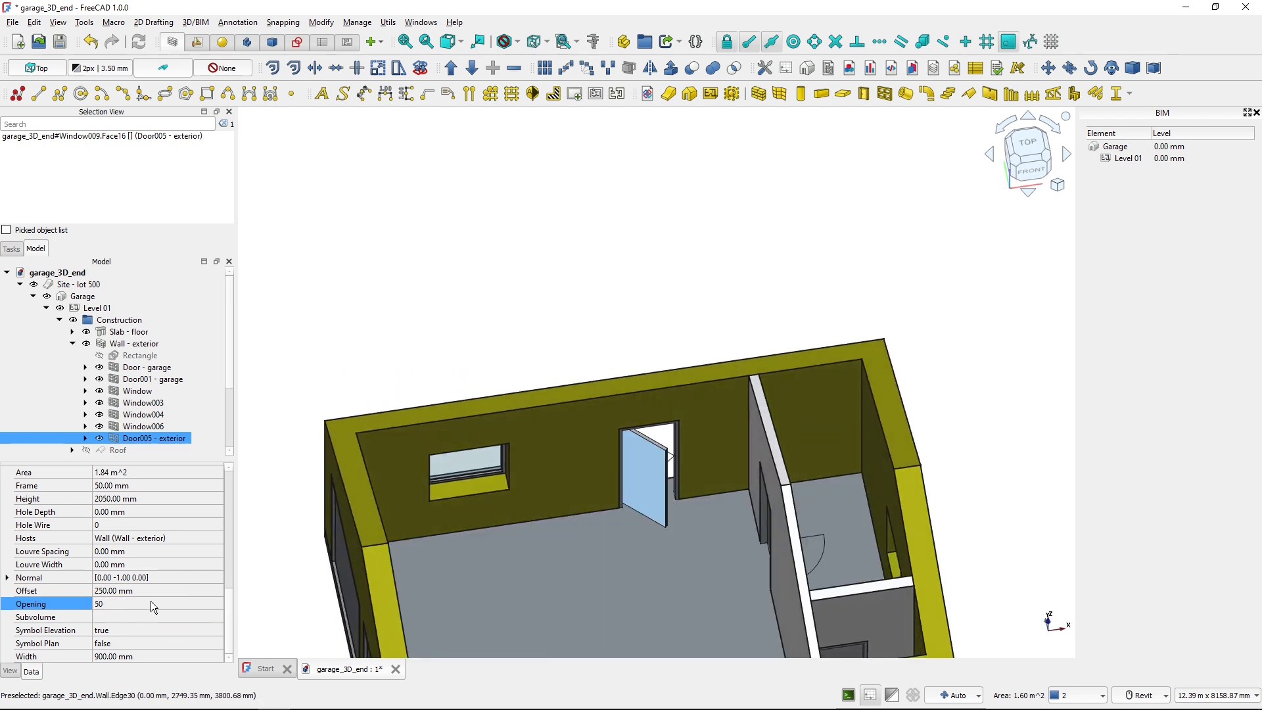
{"action": "middle_click_drag", "start_coordinate": [518, 341], "coordinate": [493, 358], "text": "shift"}
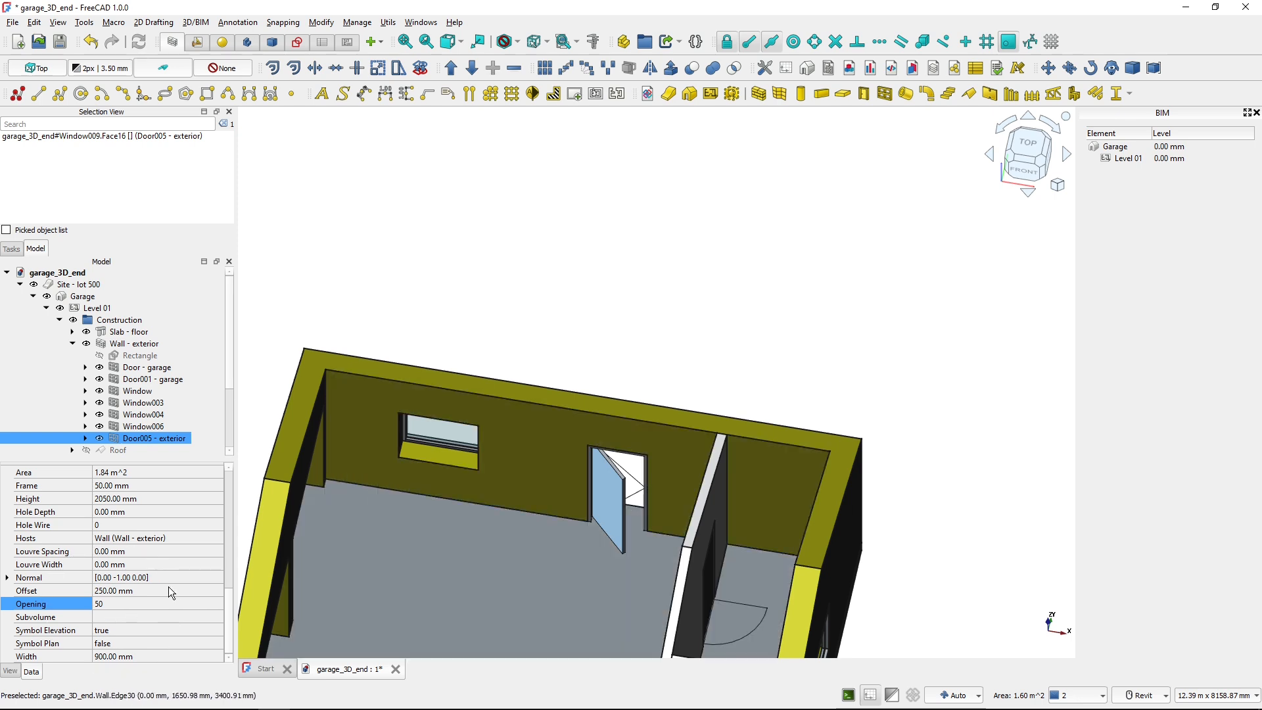
Close the exterior door by setting its Opening value to 0, and reselect the door to review that property.
{"action": "left_click", "coordinate": [149, 601]}
{"action": "type", "text": "0"}
{"action": "key", "text": "Return"}
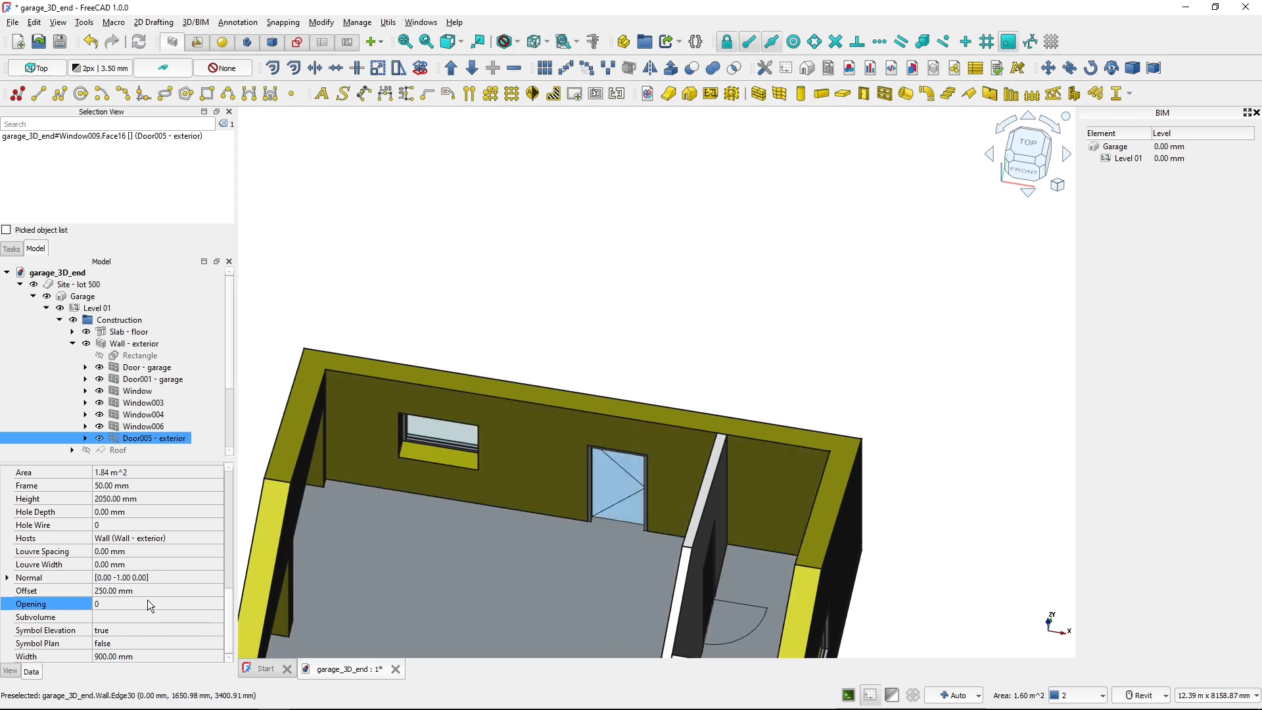
{"action": "left_click", "coordinate": [630, 317]}
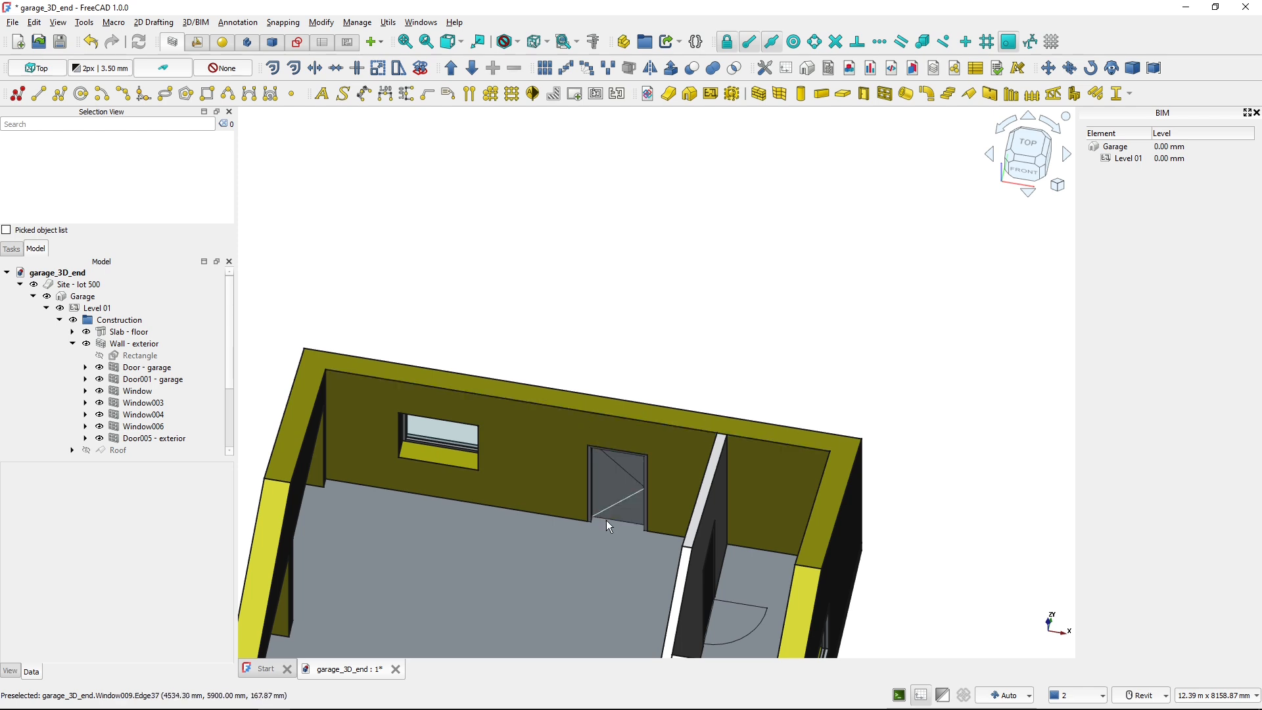
{"action": "left_click", "coordinate": [617, 491]}
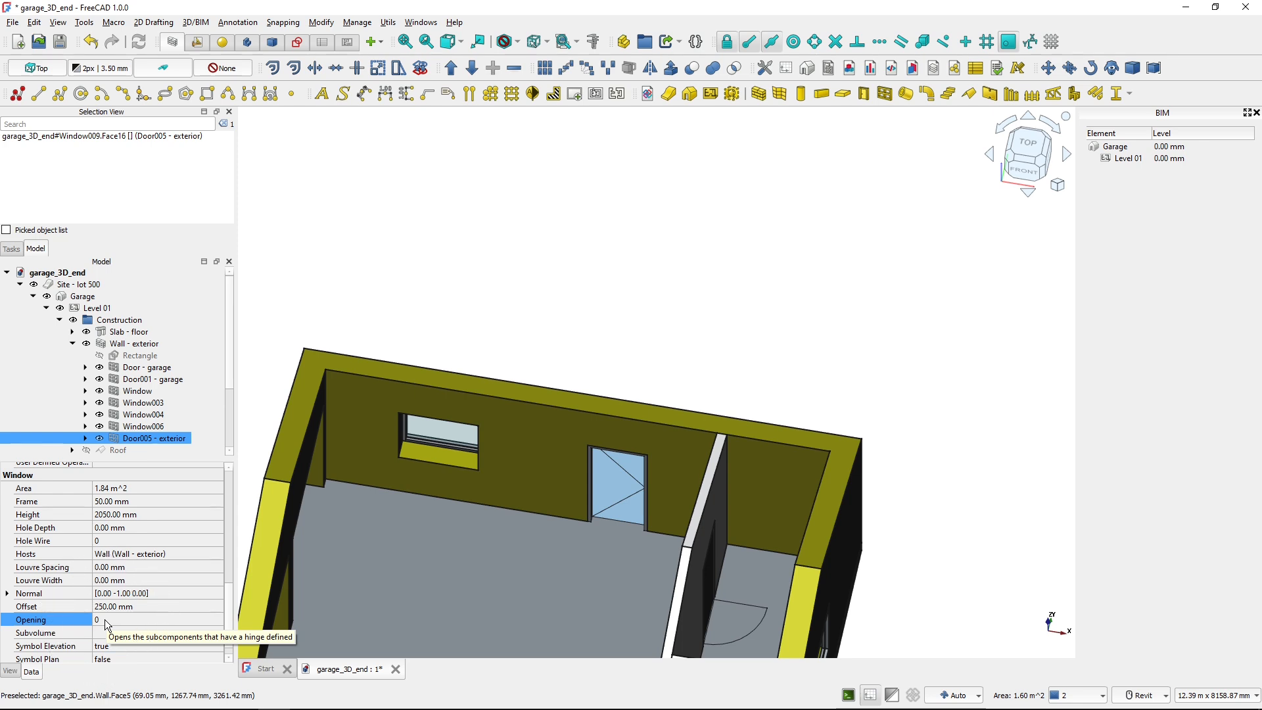
Move Door006 from the interior partition 1950 mm along X onto the outer gable wall, enabling perpendicular snapping for the end point.
{"action": "left_click", "coordinate": [656, 346]}
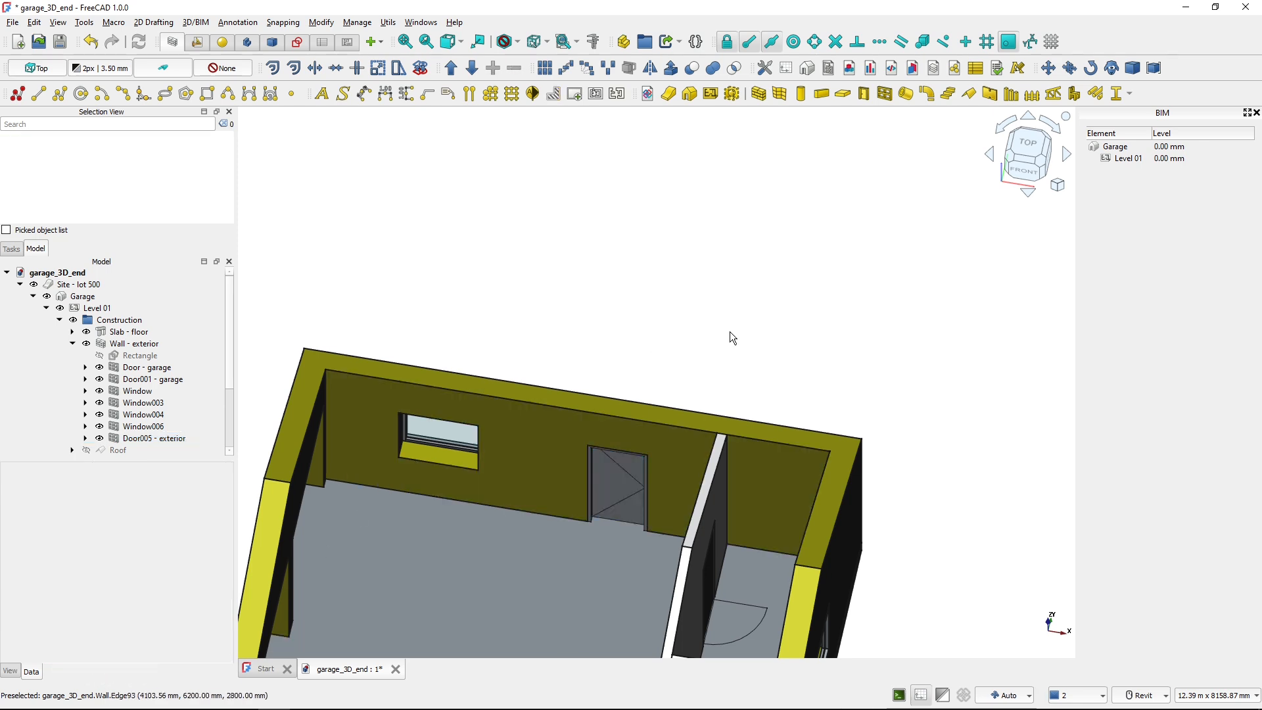
{"action": "middle_click_drag", "start_coordinate": [740, 350], "coordinate": [761, 282], "text": "shift"}
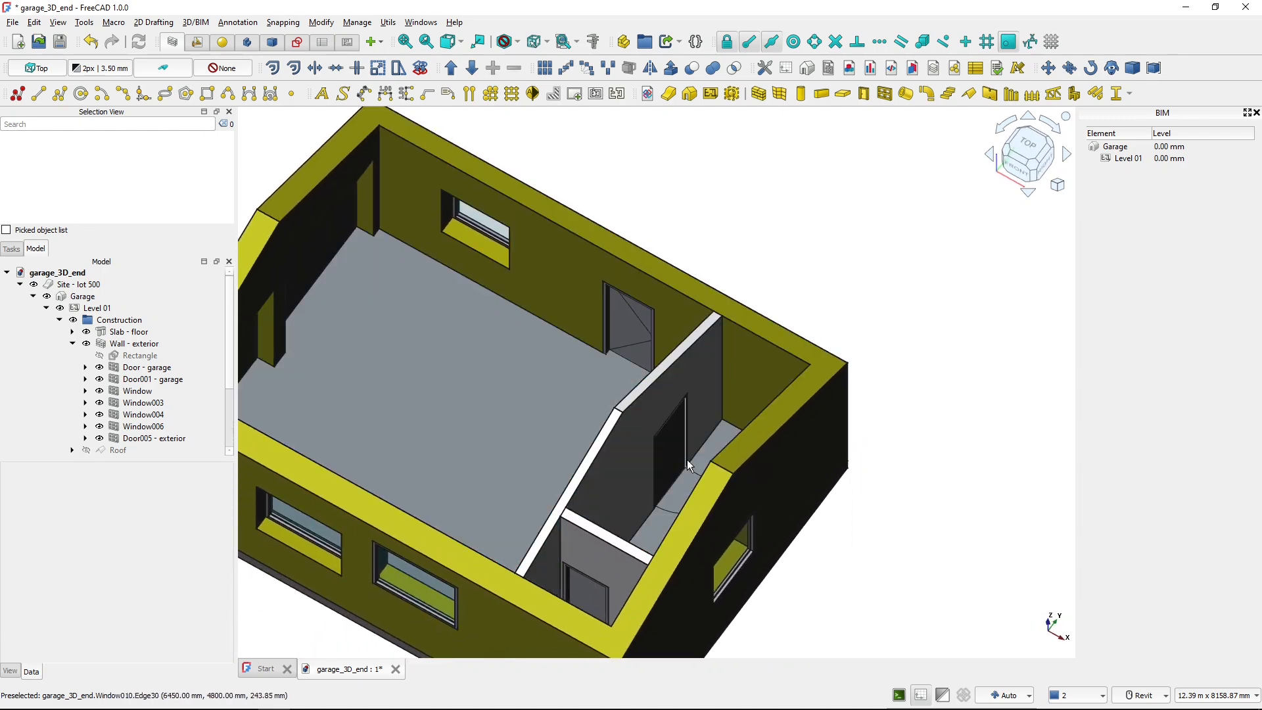
{"action": "middle_click_drag", "start_coordinate": [679, 471], "coordinate": [533, 508], "text": "shift"}
{"action": "left_click", "coordinate": [556, 476]}
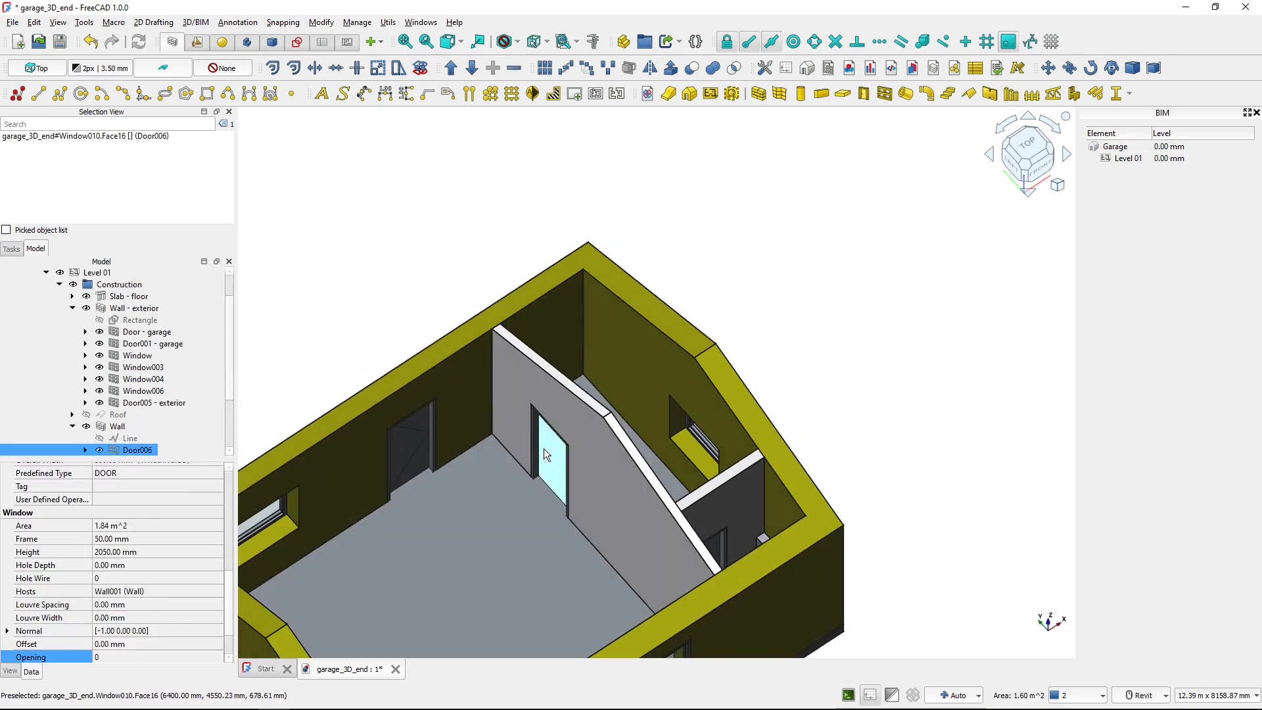
{"action": "middle_click_drag", "start_coordinate": [581, 401], "coordinate": [467, 459], "text": "shift"}
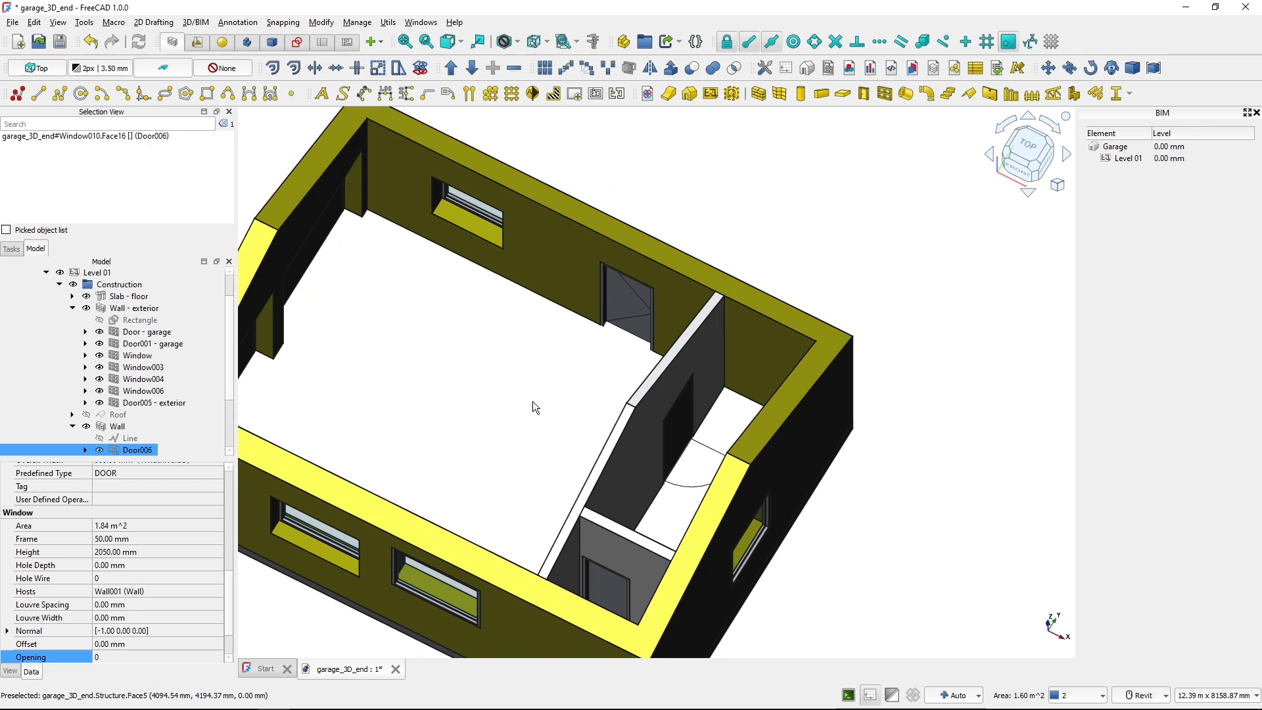
{"action": "left_click", "coordinate": [1048, 67]}
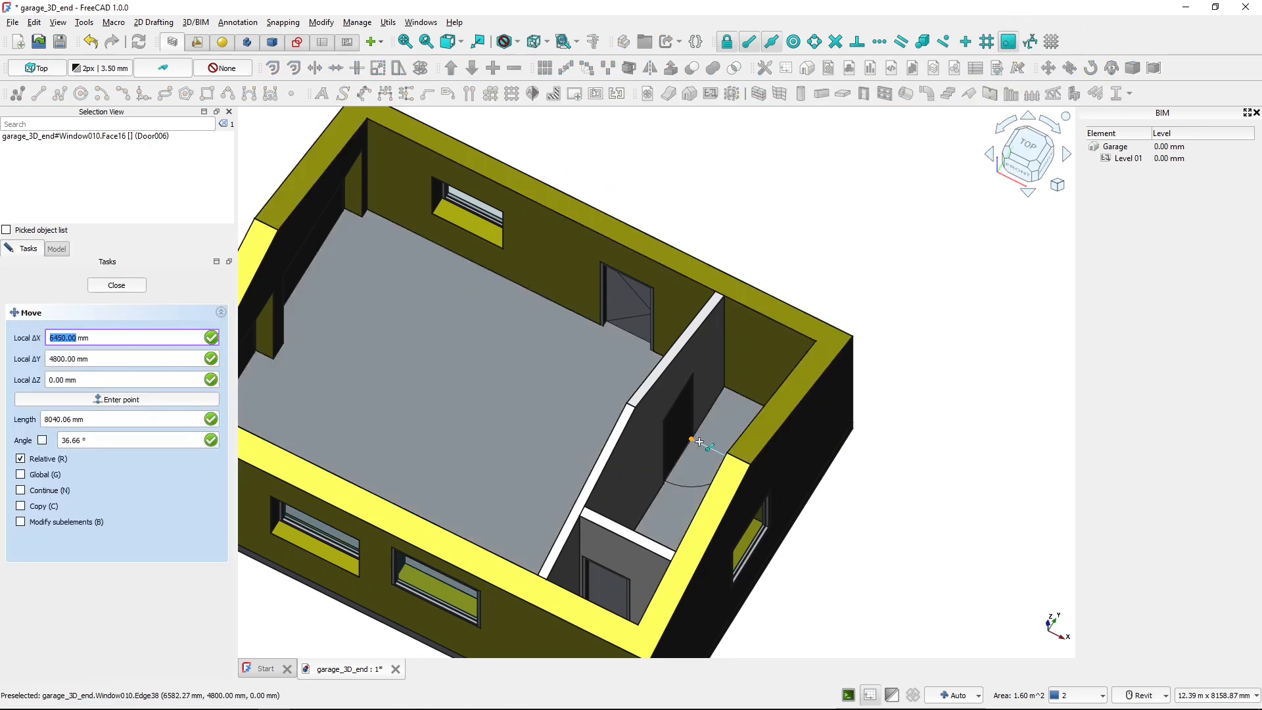
{"action": "left_click", "coordinate": [700, 442]}
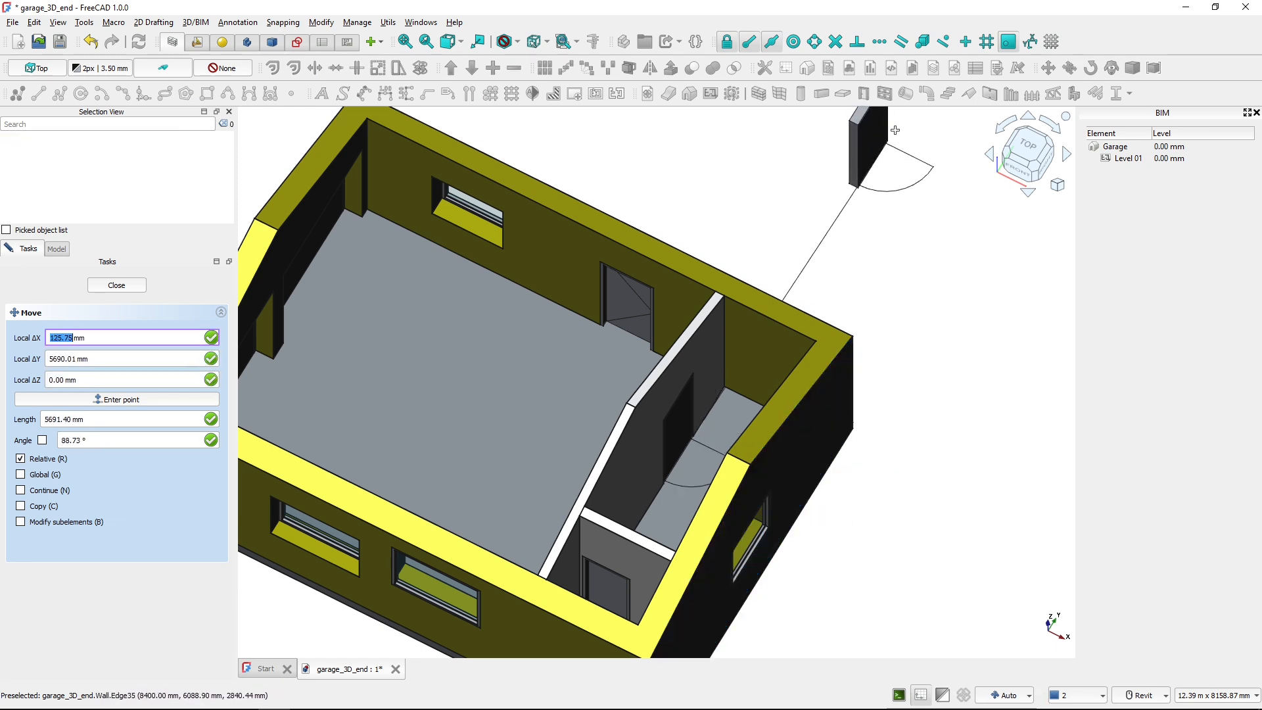
{"action": "left_click", "coordinate": [858, 46]}
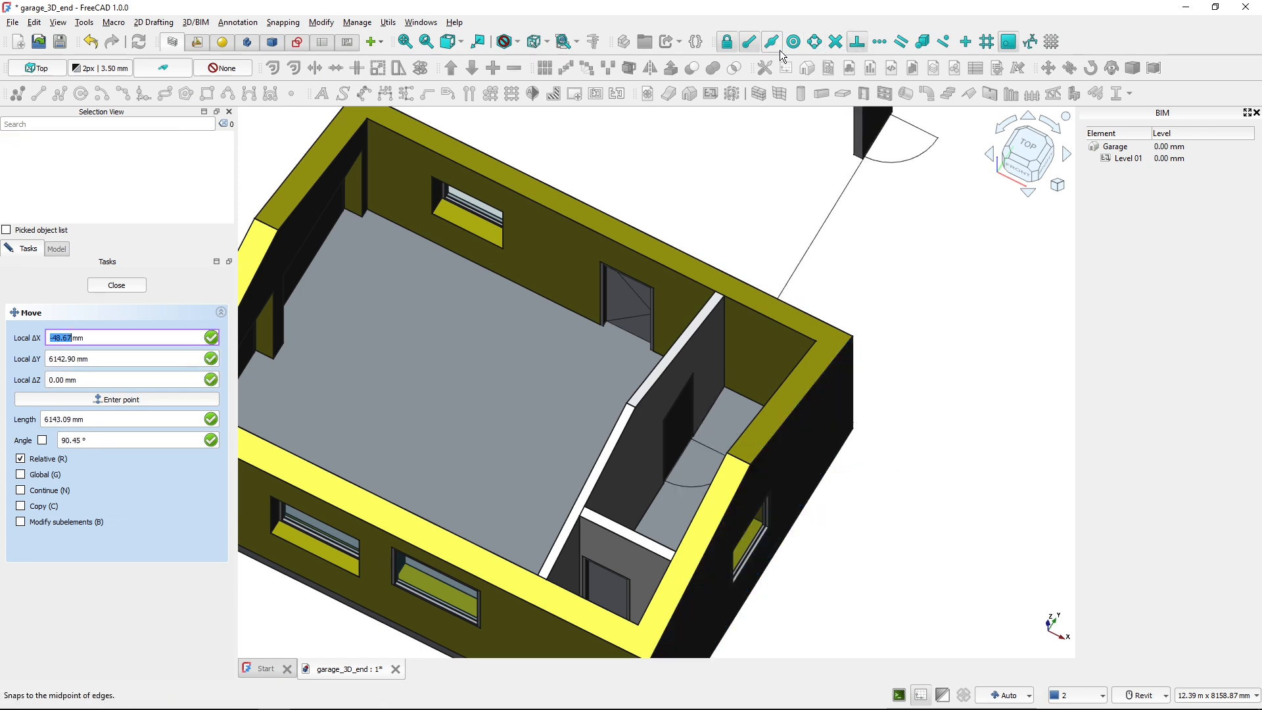
{"action": "key", "text": "x"}
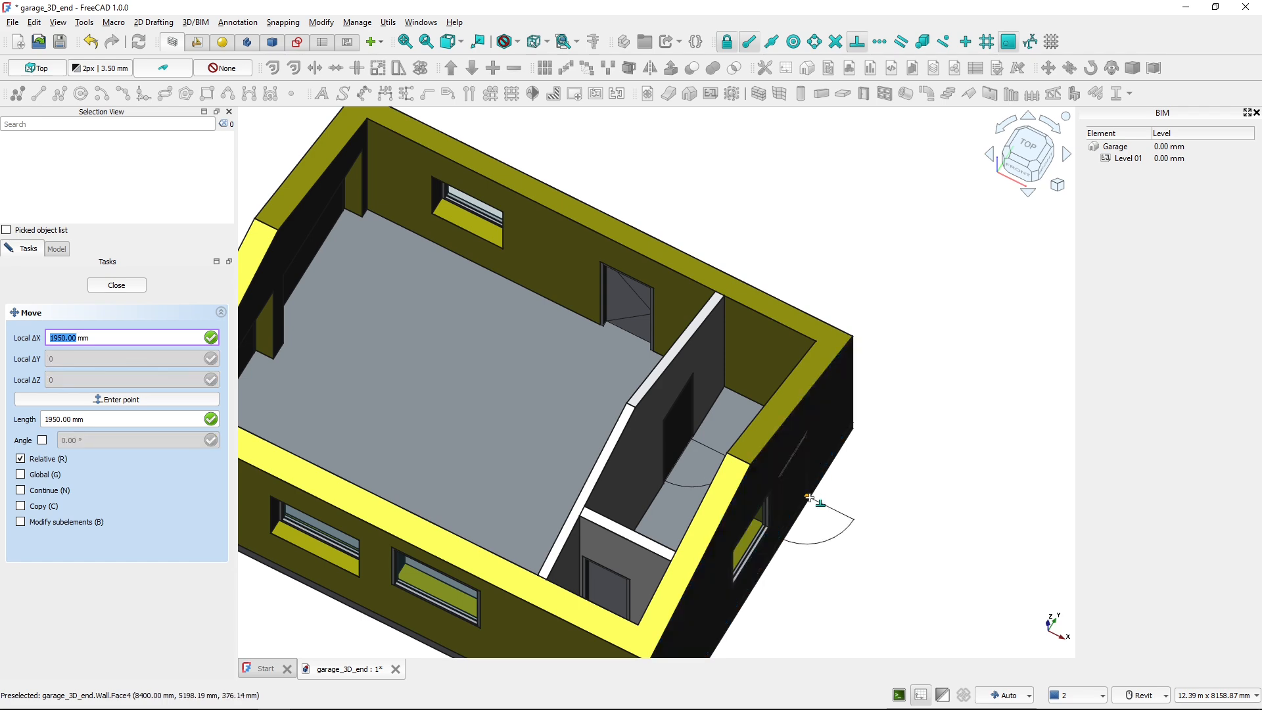
{"action": "left_click", "coordinate": [819, 510]}
{"action": "middle_click_drag", "start_coordinate": [840, 531], "coordinate": [813, 512], "text": "shift"}
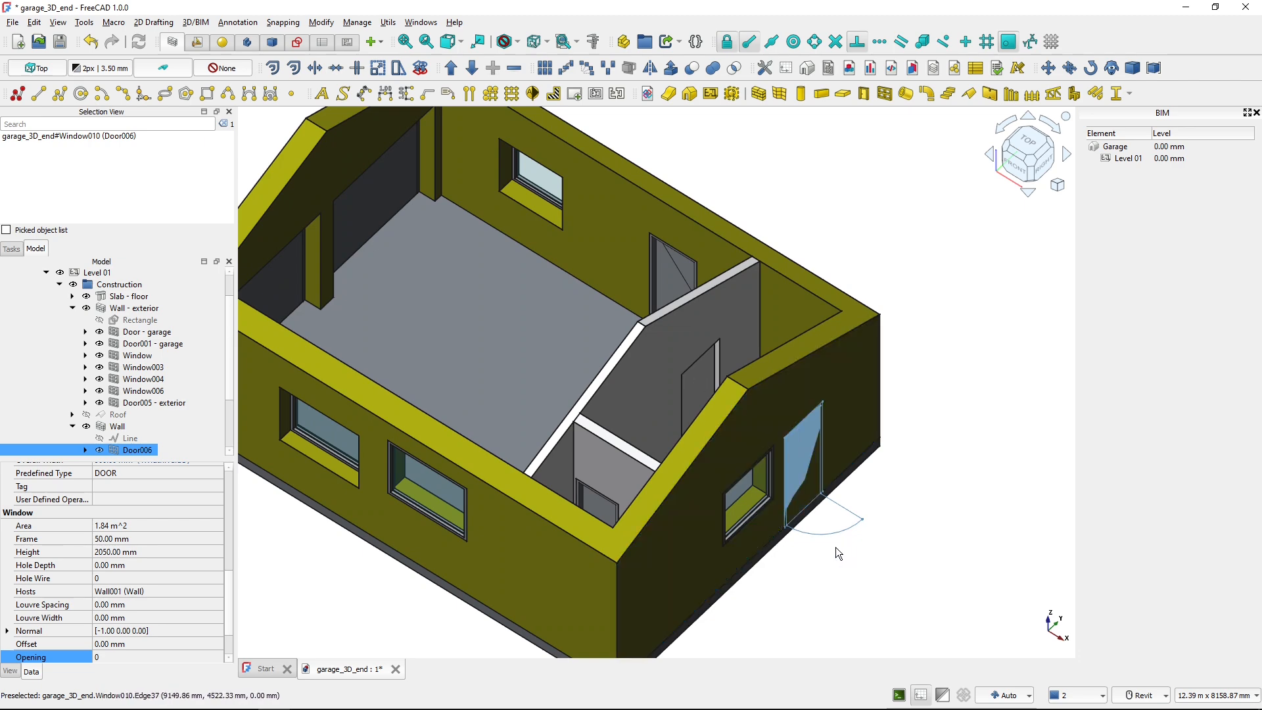
Examine the moved door against its former opening in the partition, and check its parent wall in the model tree and its Hosts property.
{"action": "key", "text": "ctrl"}
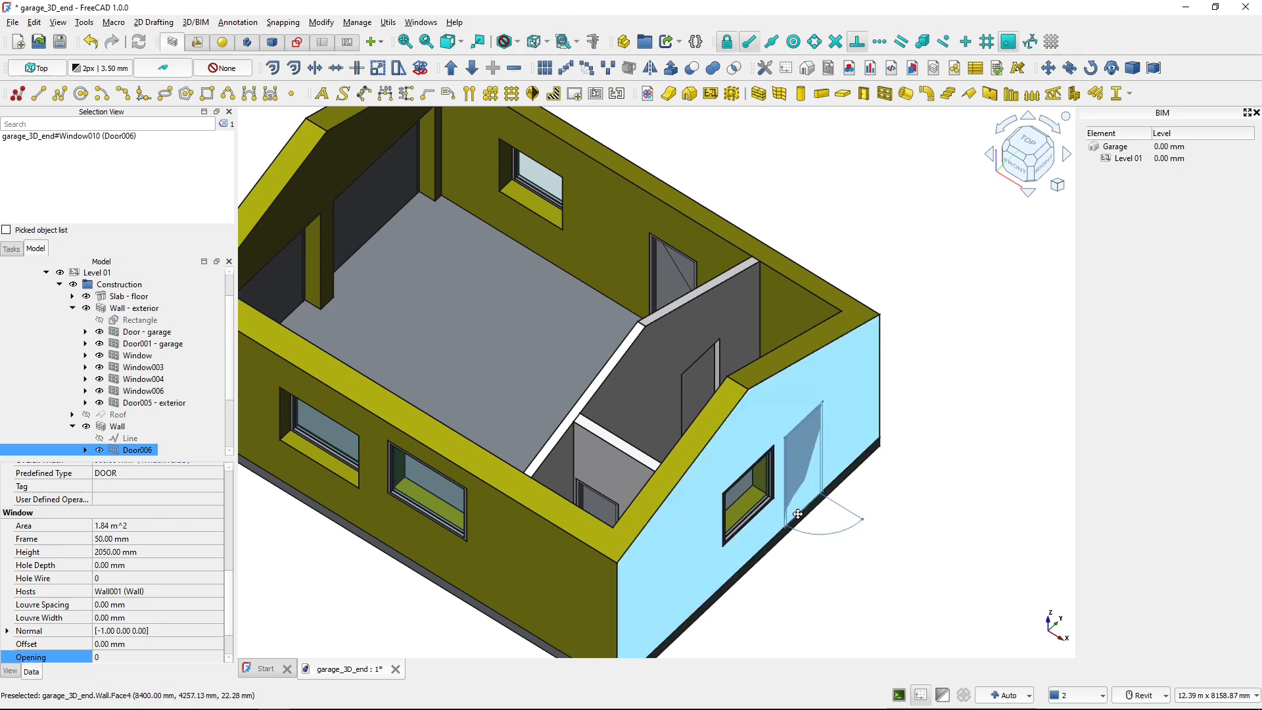
{"action": "middle_click_drag", "start_coordinate": [750, 469], "coordinate": [822, 490]}
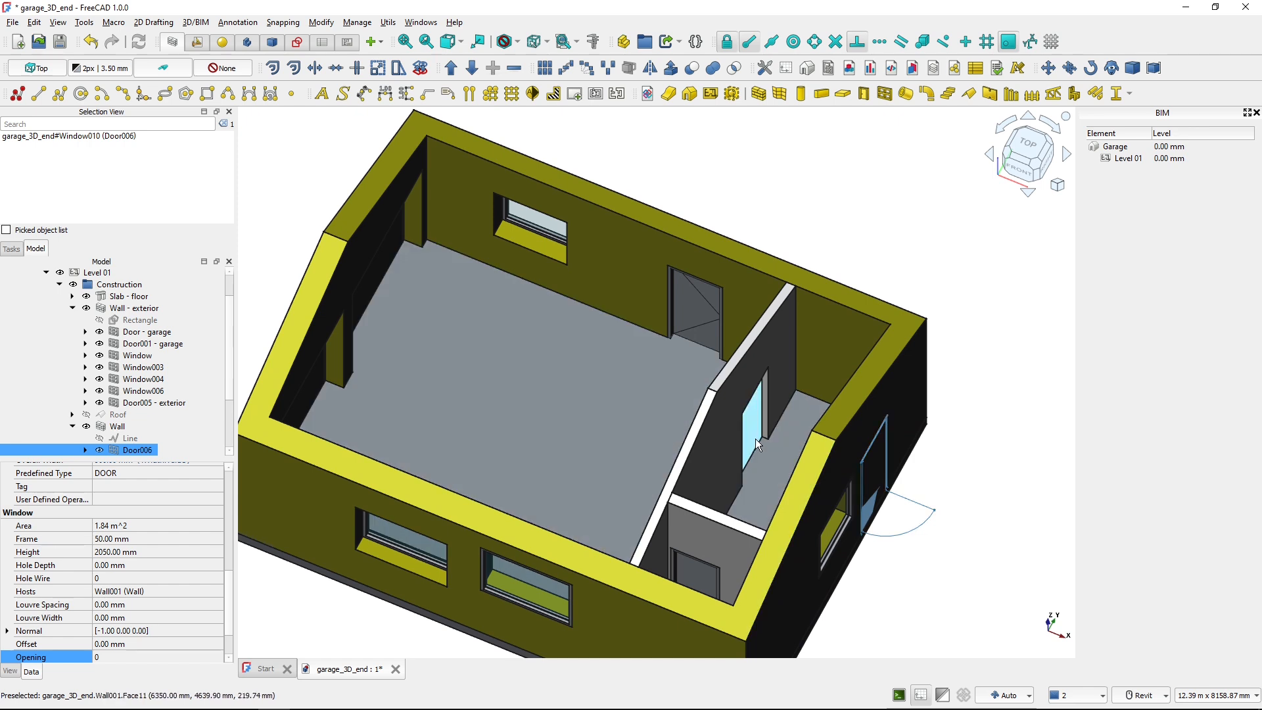
{"action": "key", "text": "ctrl"}
{"action": "key", "text": "ctrl"}
{"action": "key", "text": "ctrl"}
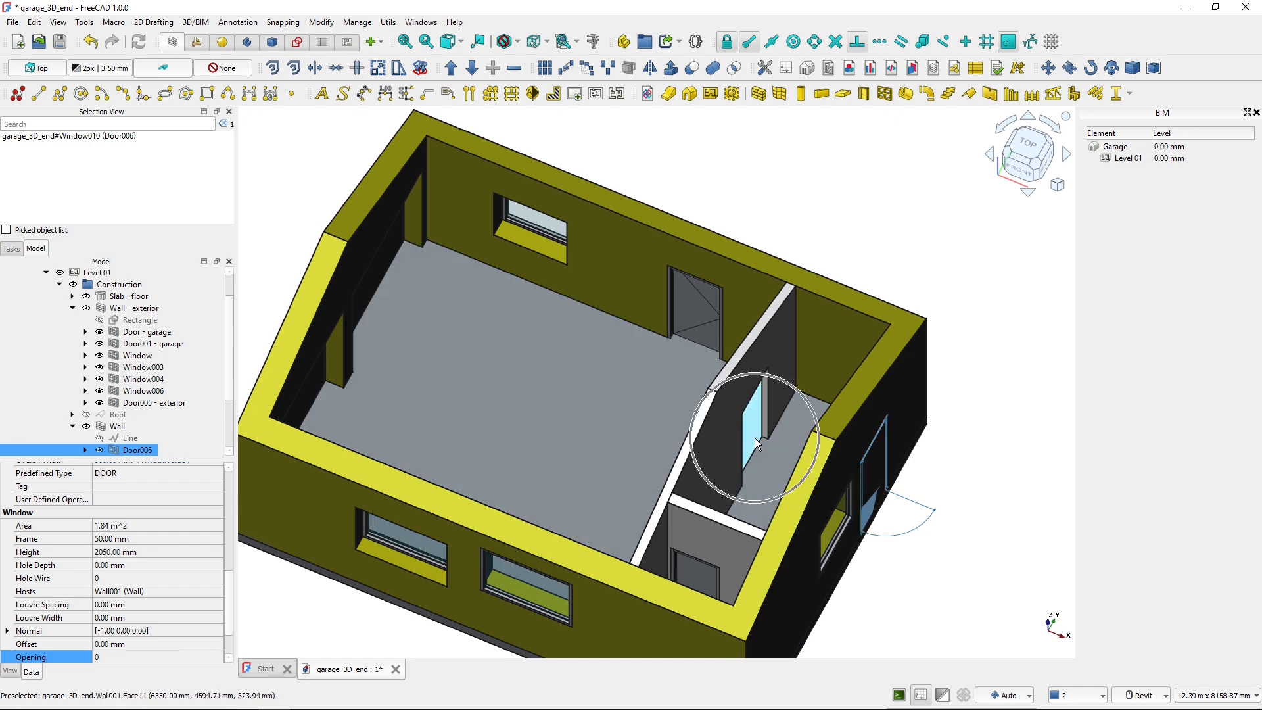
{"action": "key", "text": "ctrl"}
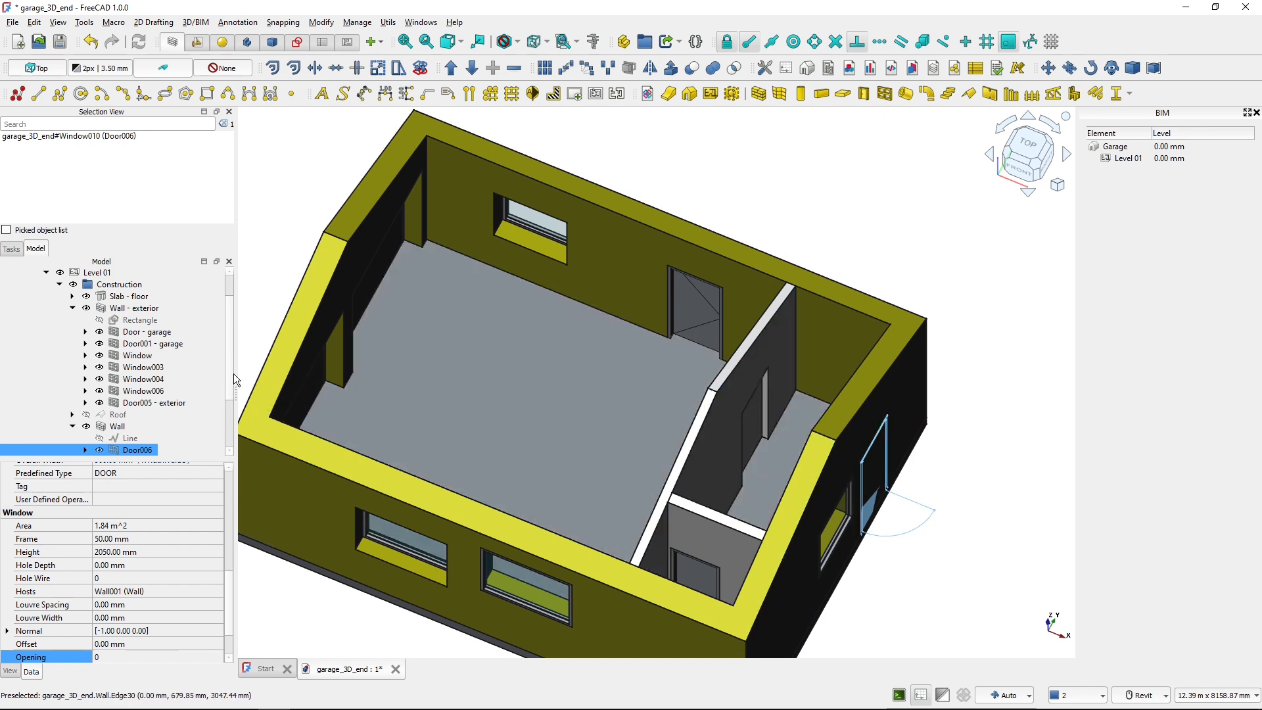
{"action": "scroll", "coordinate": [230, 372], "scroll_direction": "down", "scroll_amount": 1}
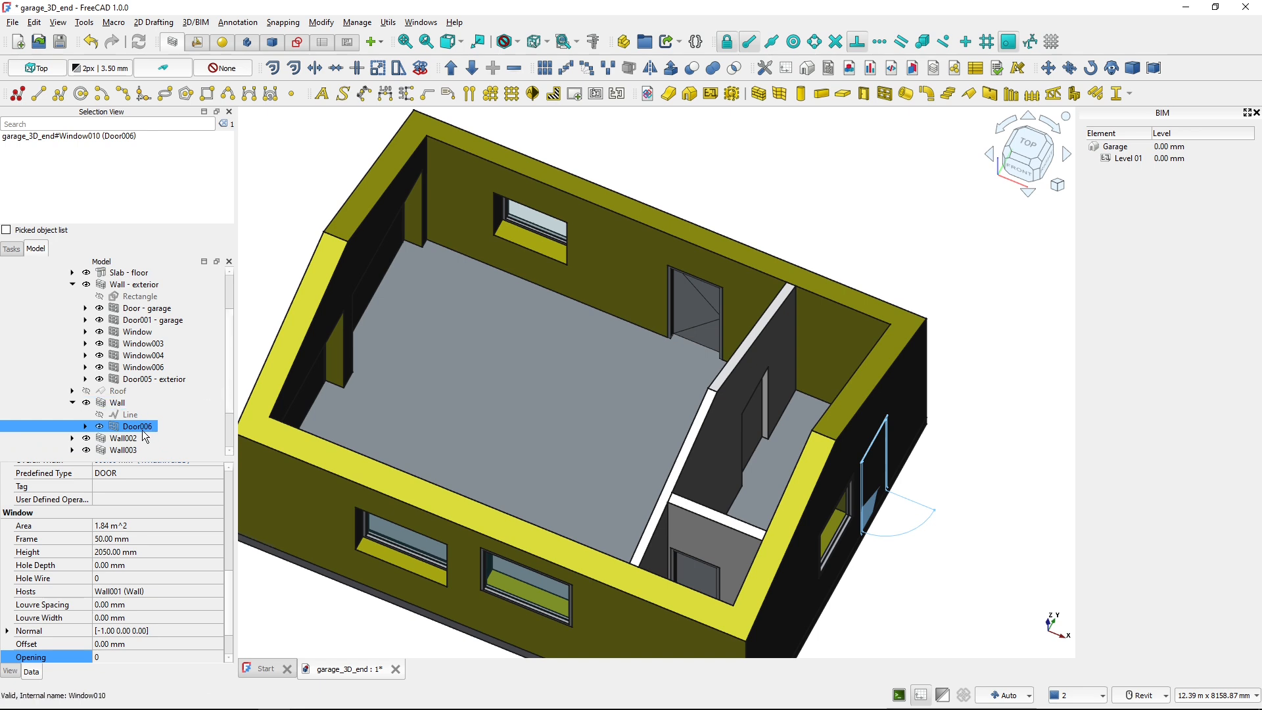
{"action": "key", "text": "ctrl"}
{"action": "key", "text": "ctrl"}
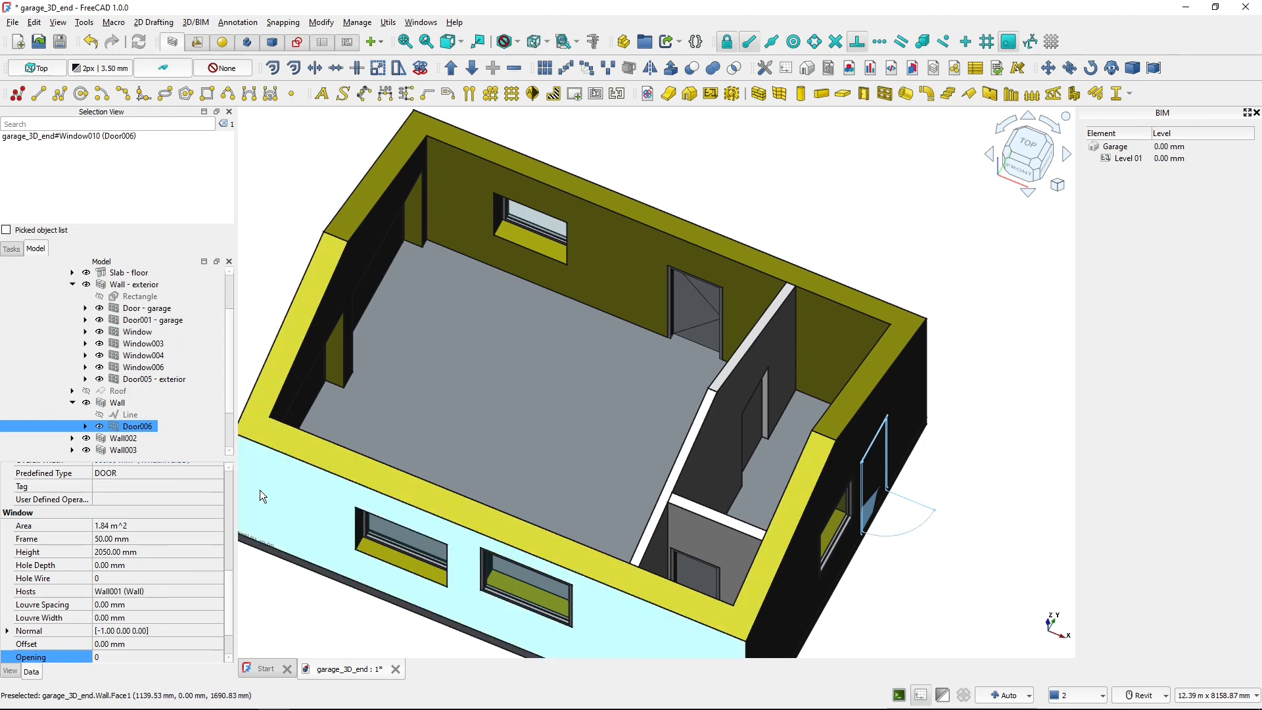
{"action": "key", "text": "ctrl"}
{"action": "key", "text": "ctrl"}
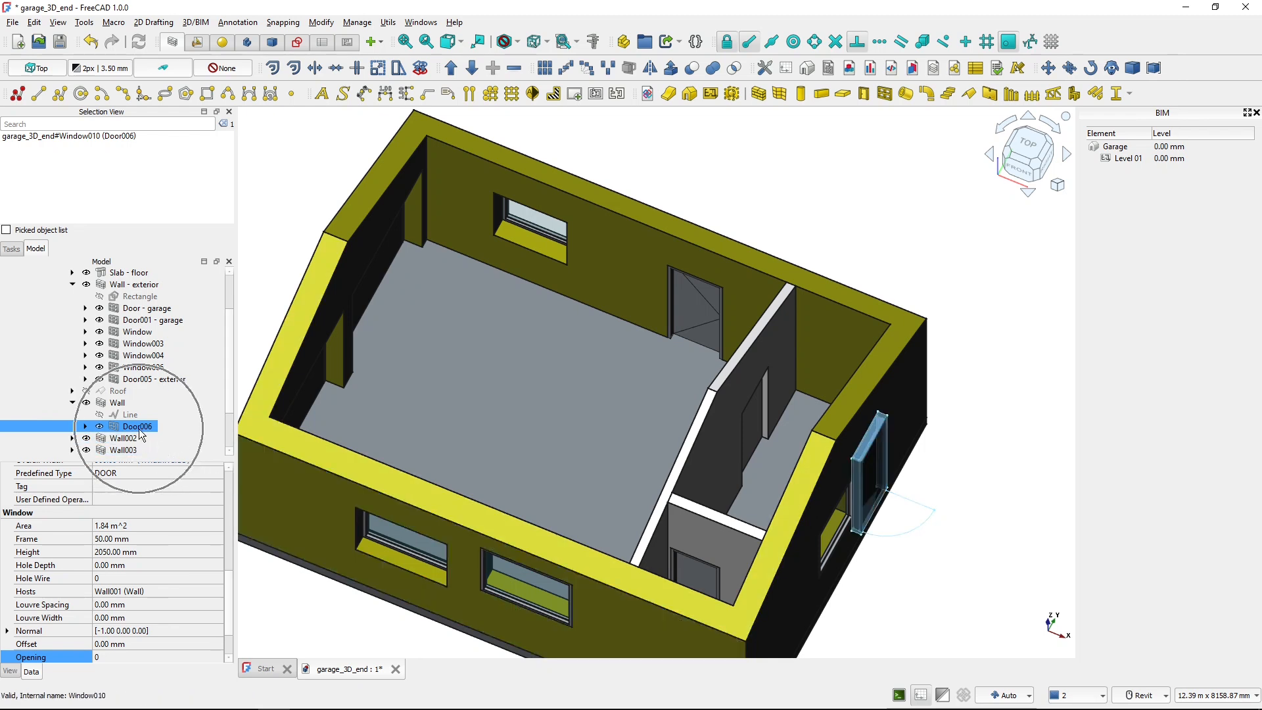
{"action": "key", "text": "ctrl"}
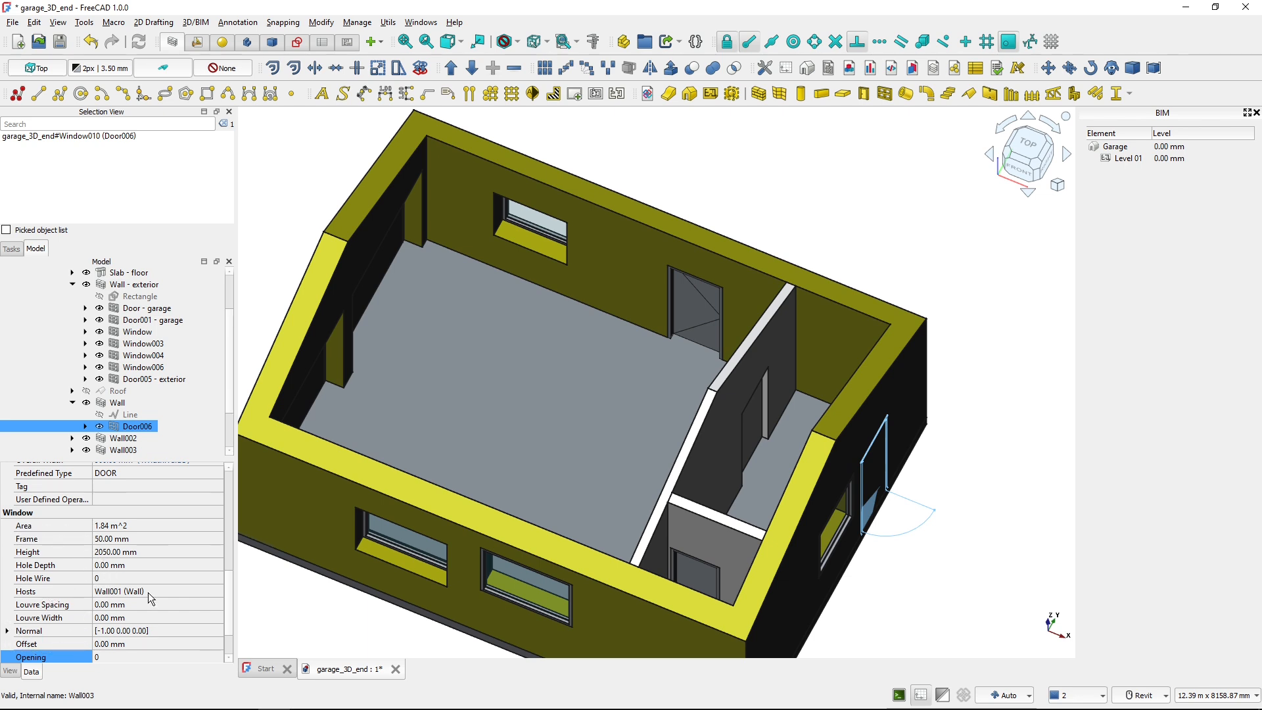
{"action": "key", "text": "ctrl"}
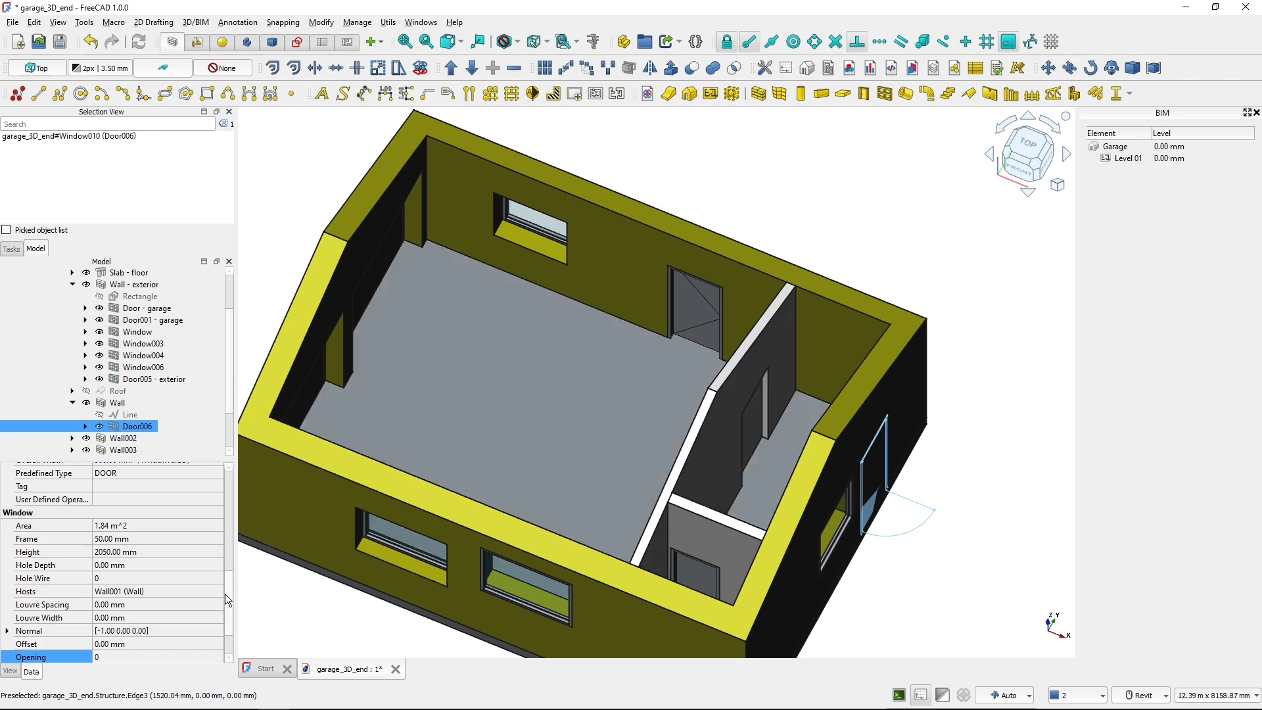
Change Door006's Hosts property to Wall - exterior and recompute the model.
{"action": "left_click", "coordinate": [217, 592]}
{"action": "left_click", "coordinate": [217, 592]}
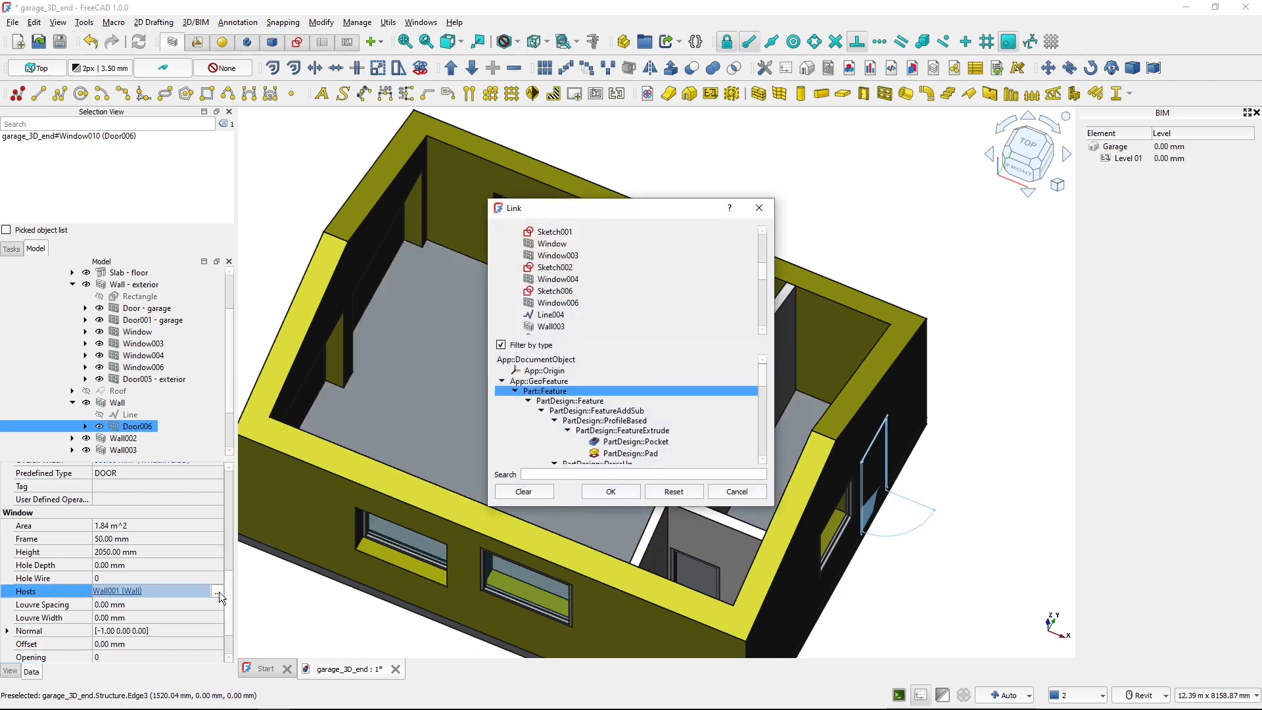
{"action": "scroll", "coordinate": [601, 281], "scroll_direction": "up", "scroll_amount": 2}
{"action": "left_click", "coordinate": [601, 279]}
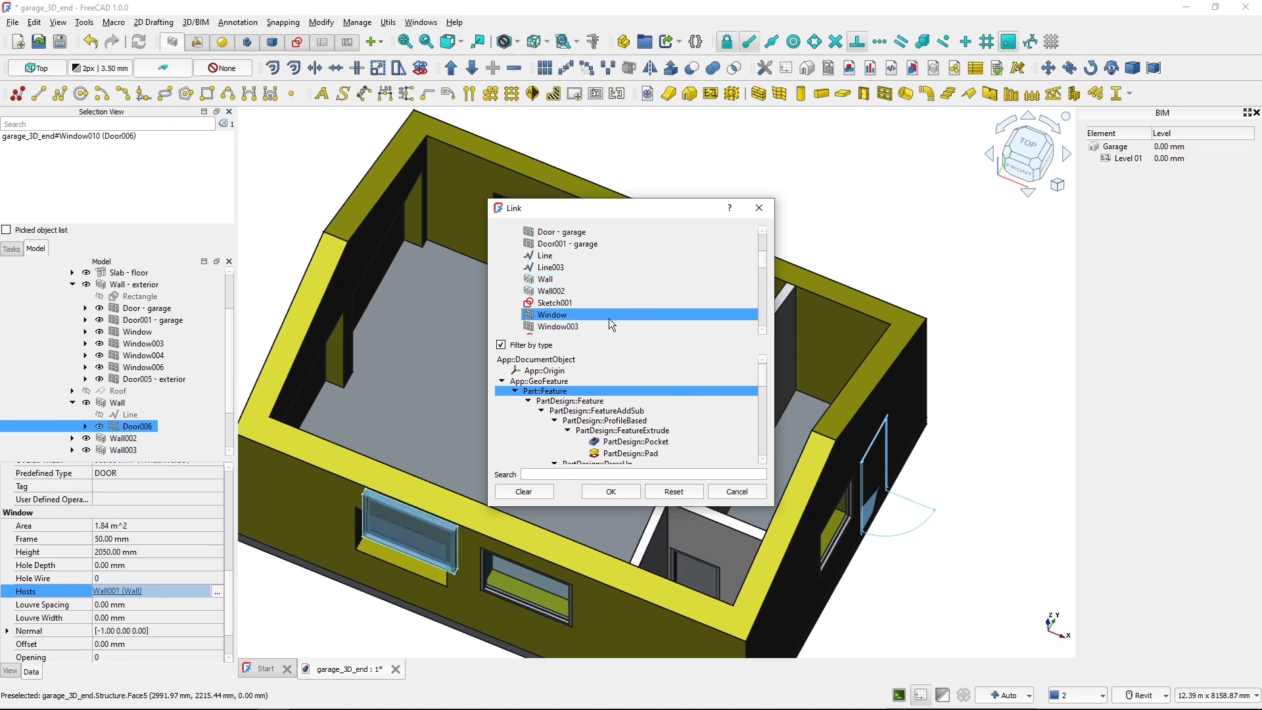
{"action": "left_click", "coordinate": [583, 305]}
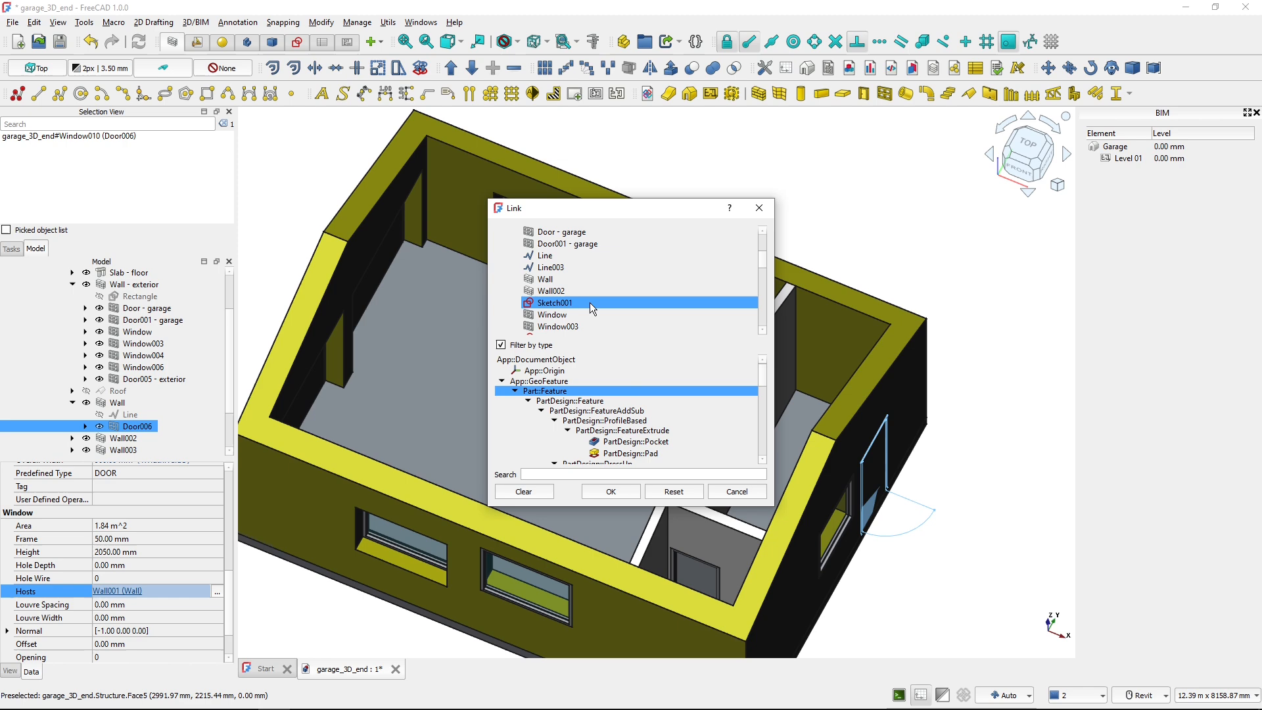
{"action": "left_click", "coordinate": [596, 289]}
{"action": "scroll", "coordinate": [597, 287], "scroll_direction": "up", "scroll_amount": 2}
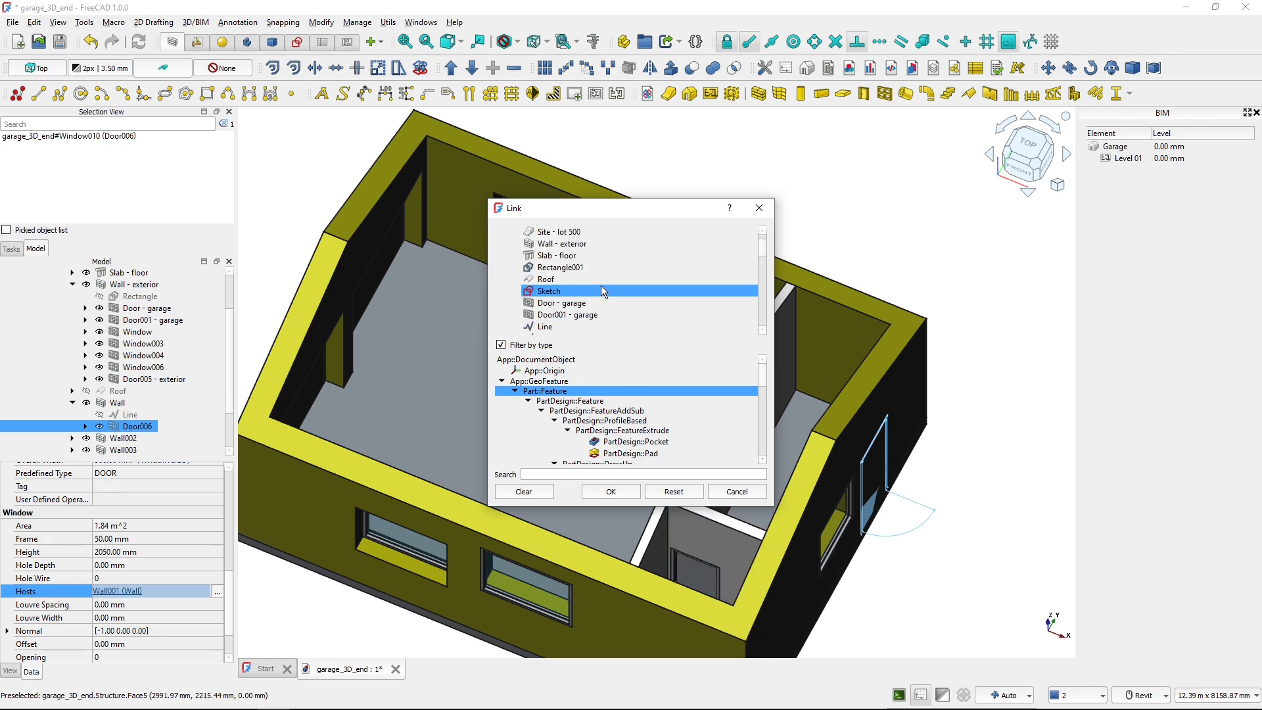
{"action": "left_click", "coordinate": [578, 249]}
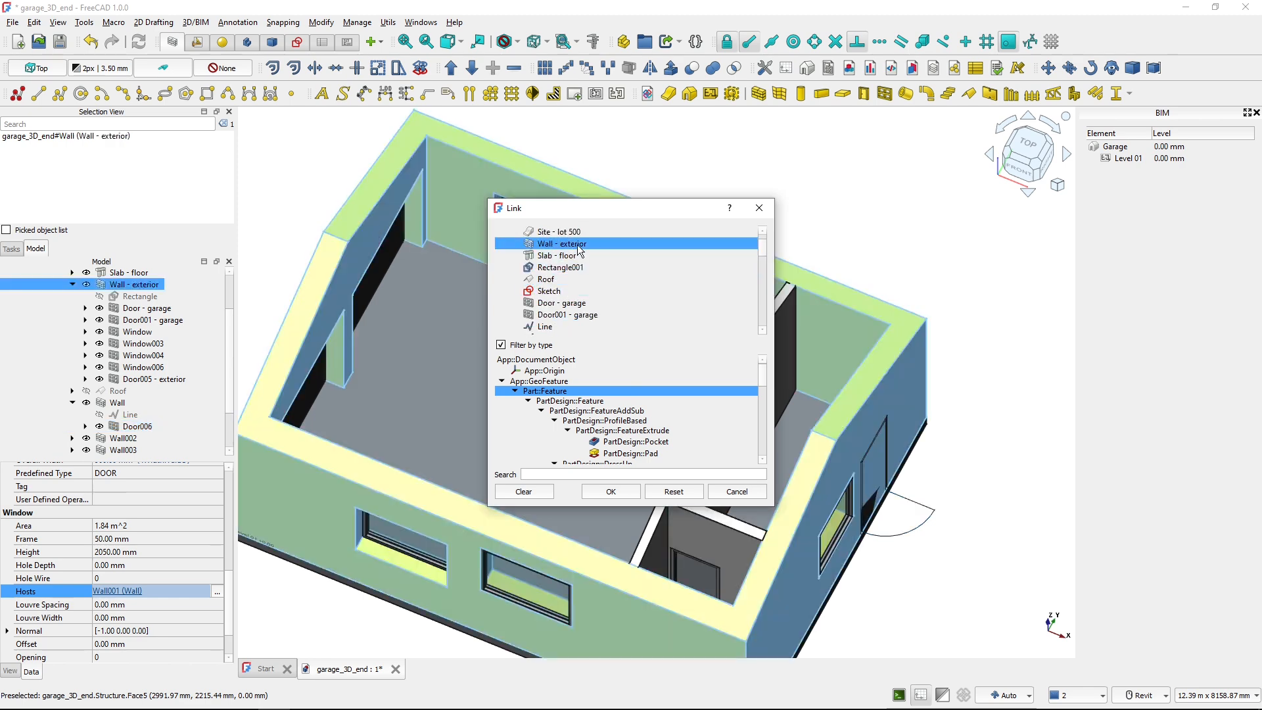
{"action": "left_click", "coordinate": [607, 493]}
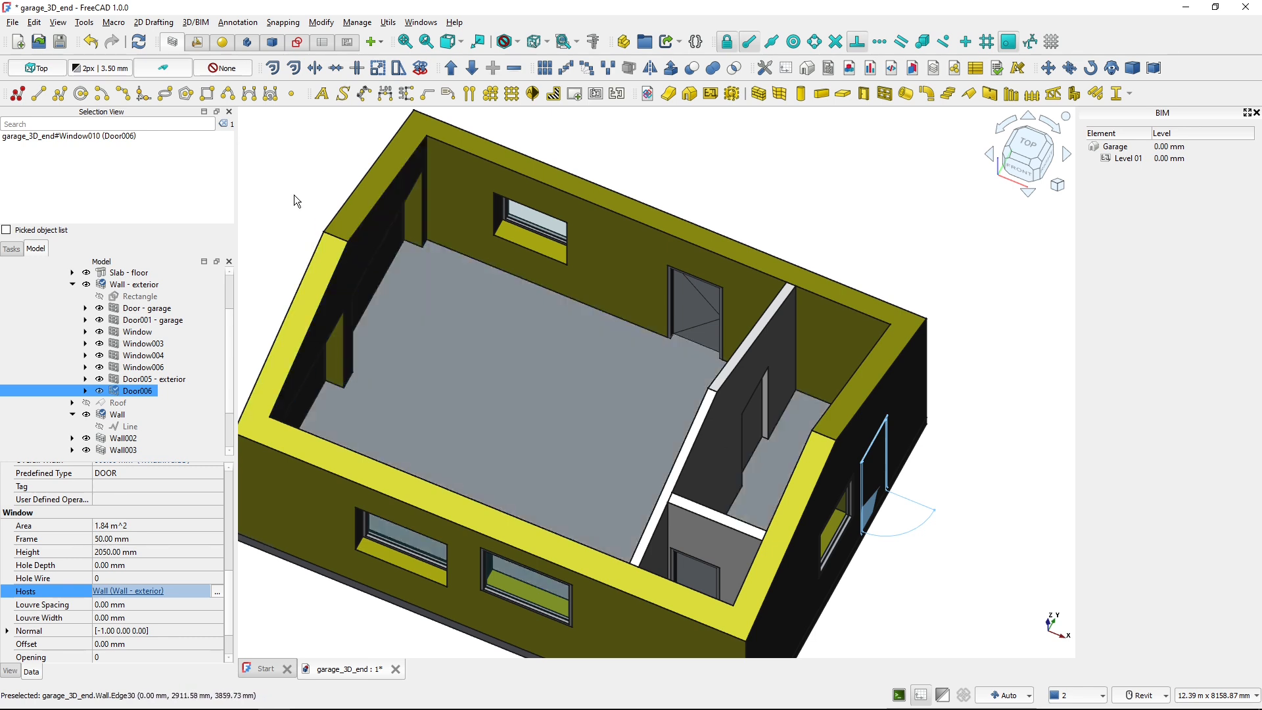
{"action": "left_click", "coordinate": [139, 42]}
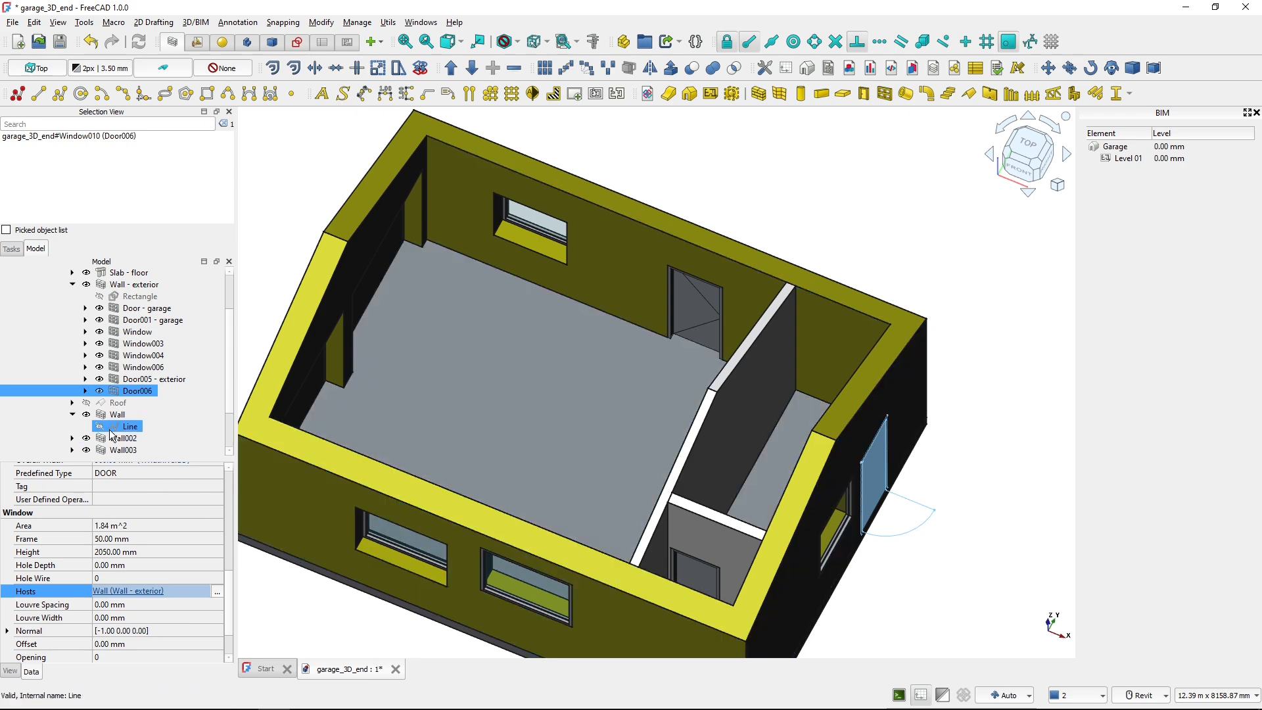
Deselect the door and inspect its opening in the gable wall, the interior partition and the whole garage from outside.
{"action": "middle_click_drag", "start_coordinate": [898, 558], "coordinate": [462, 567], "text": "shift"}
{"action": "left_click", "coordinate": [928, 615]}
{"action": "middle_click_drag", "start_coordinate": [886, 576], "coordinate": [859, 511]}
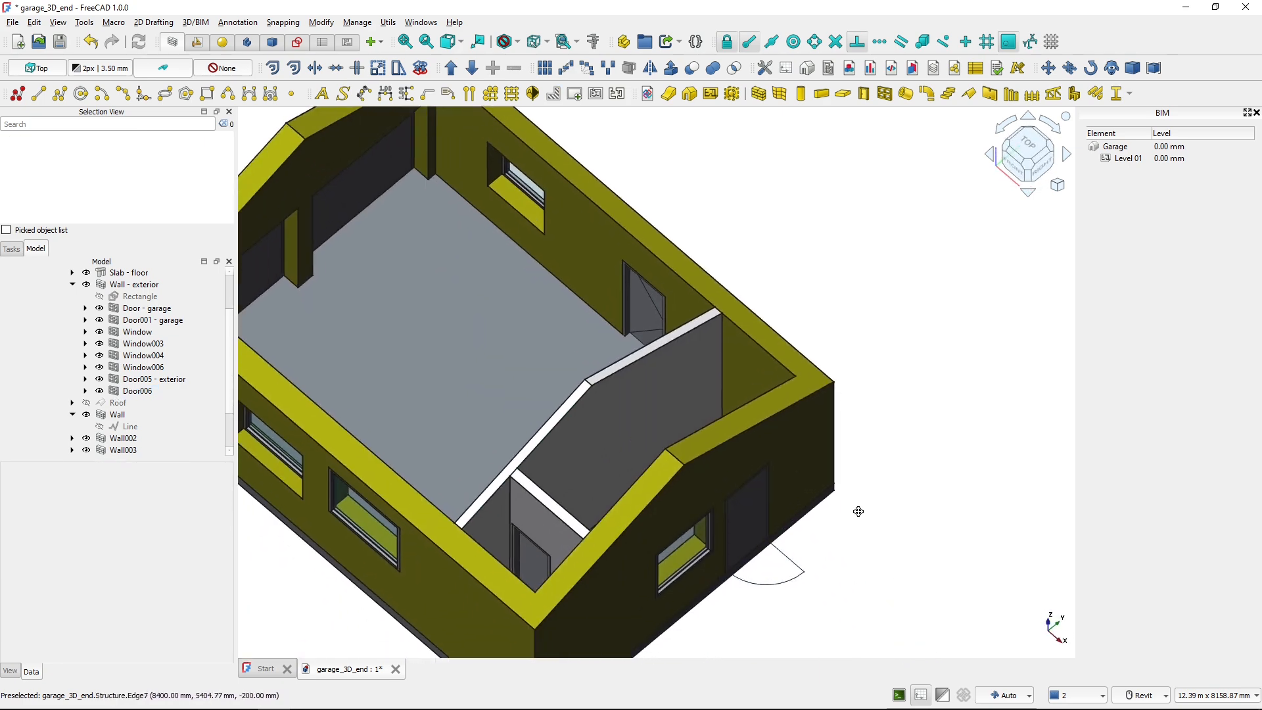
{"action": "scroll", "coordinate": [741, 534], "scroll_direction": "up", "scroll_amount": 2}
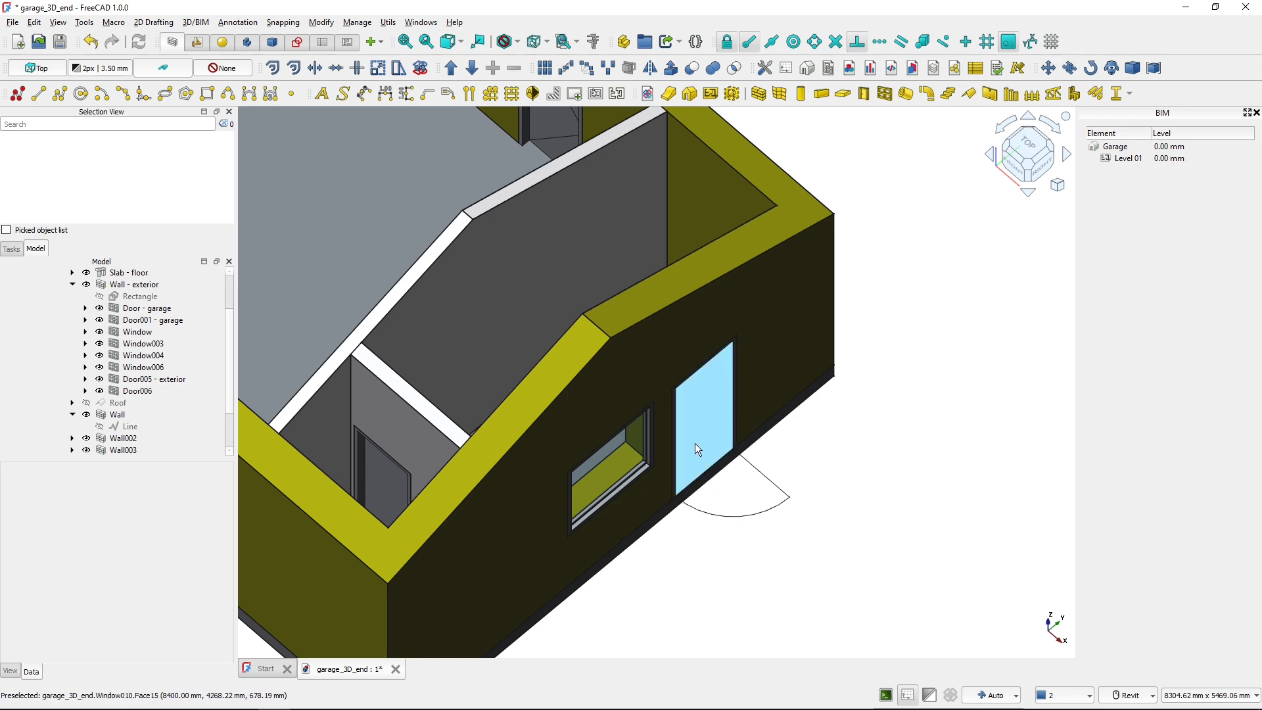
{"action": "scroll", "coordinate": [696, 445], "scroll_direction": "down", "scroll_amount": 3}
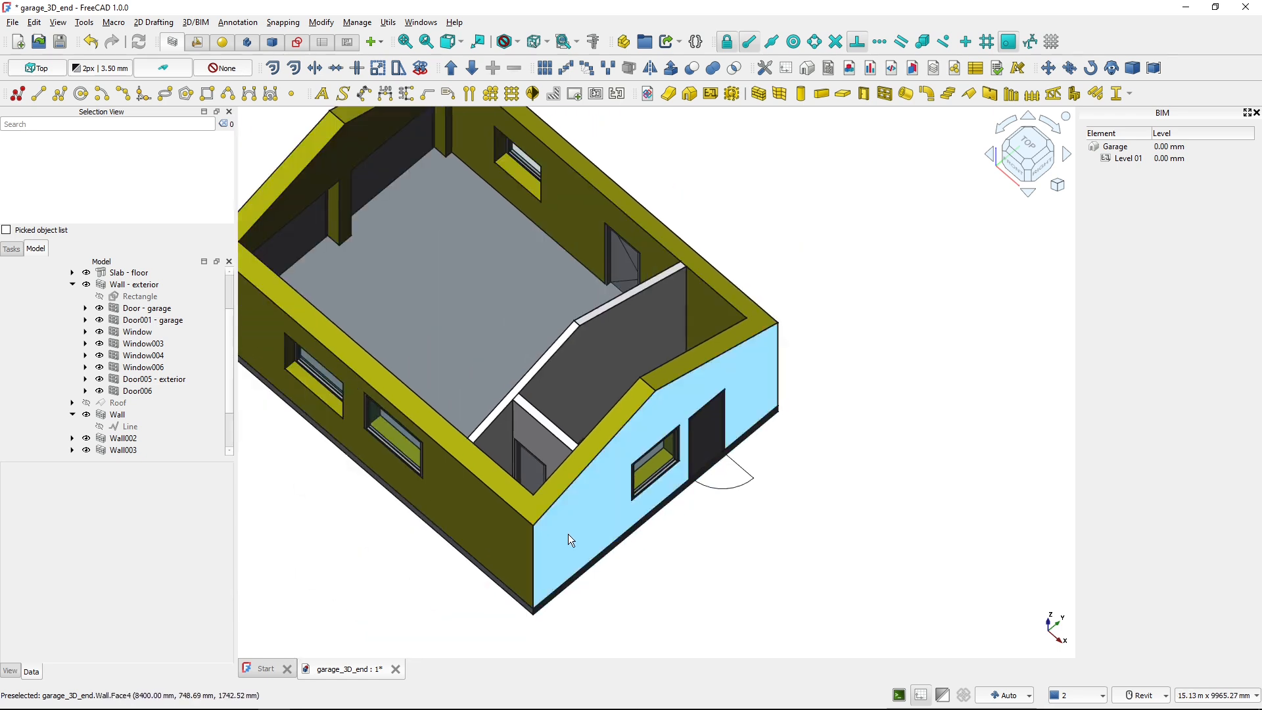
{"action": "middle_click_drag", "start_coordinate": [714, 565], "coordinate": [881, 605]}
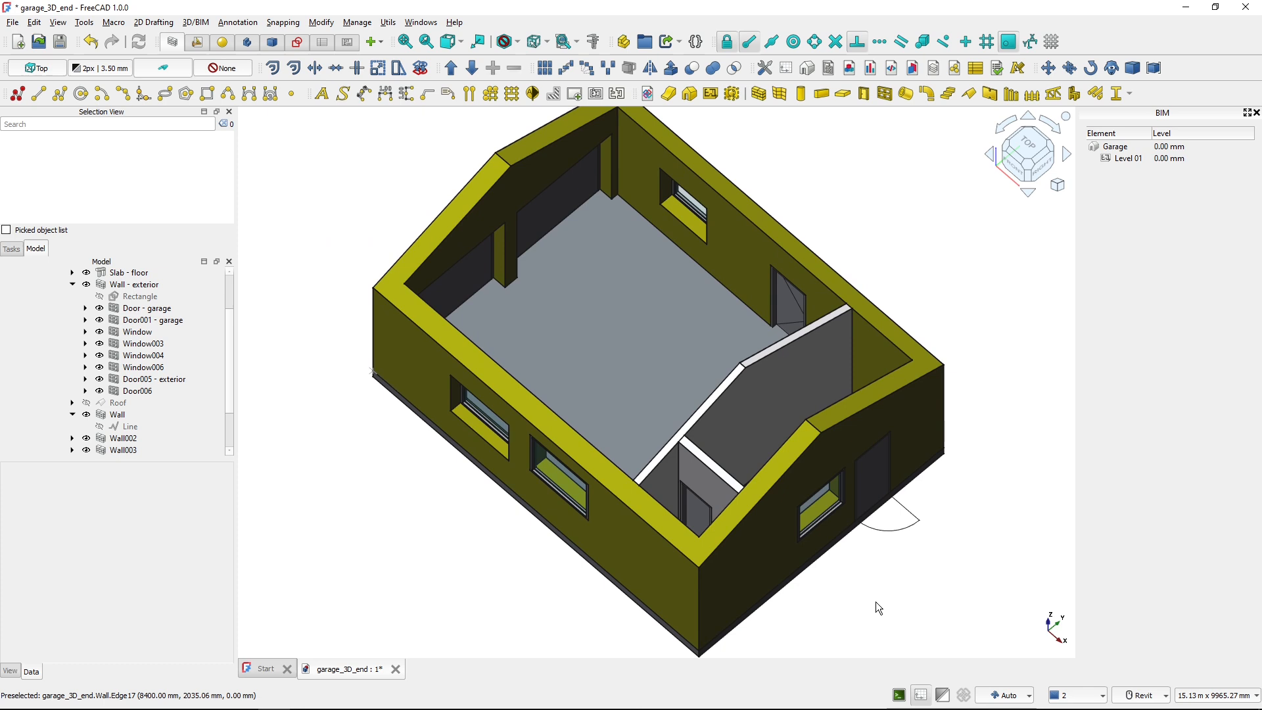
{"action": "scroll", "coordinate": [876, 601], "scroll_direction": "down", "scroll_amount": 1}
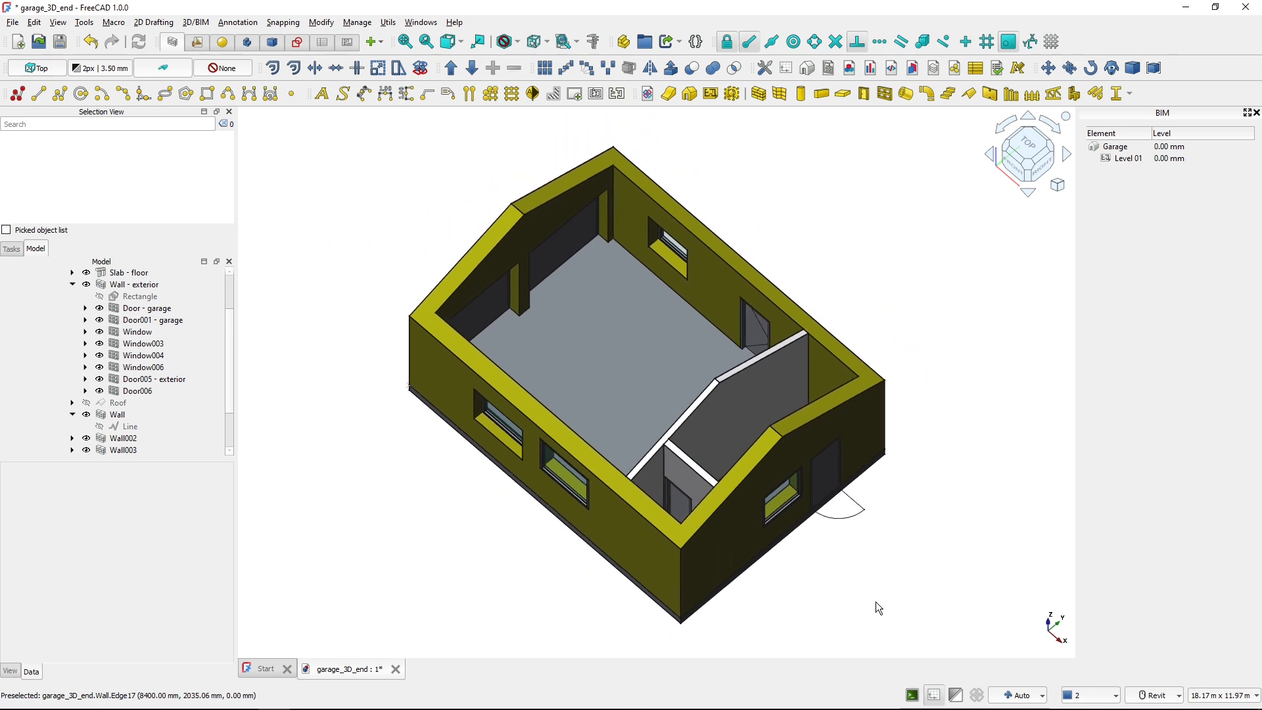